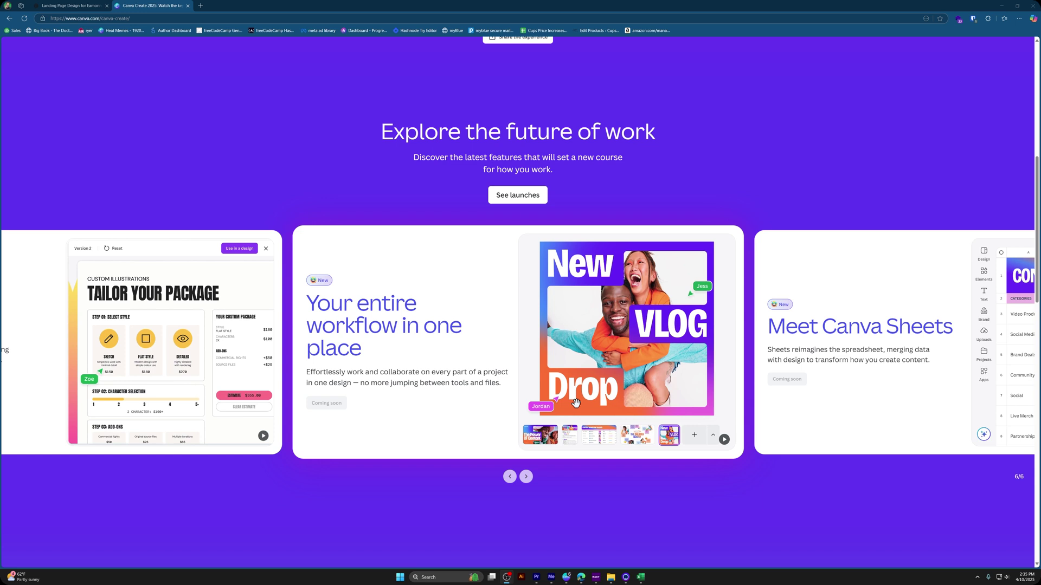
# - Step the launches carousel through Canva Sheets, Magic Studio, Magic Charts and Create with AI to Code with AI
pyautogui.click(525, 477)
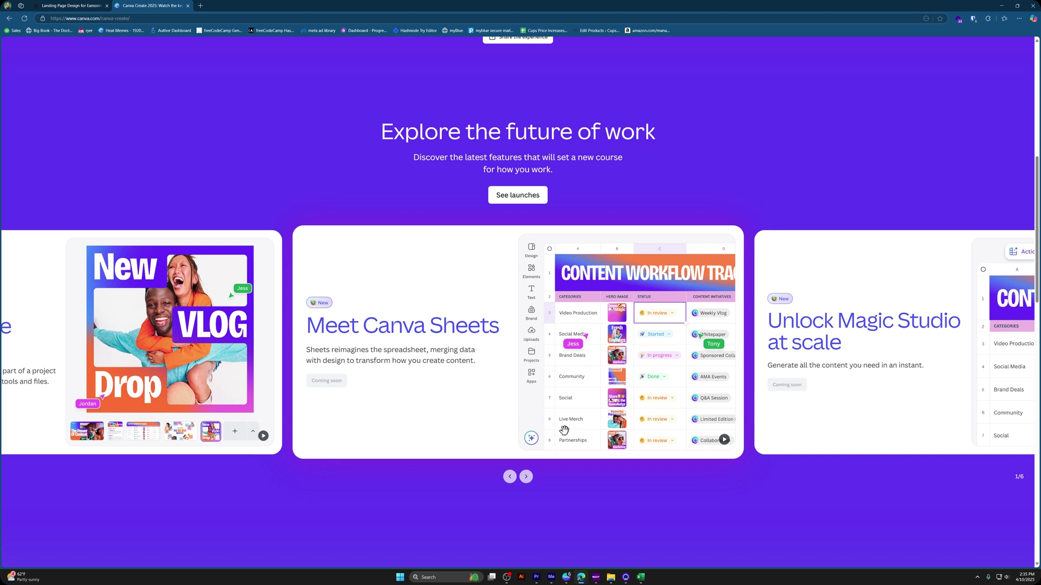
pyautogui.click(527, 477)
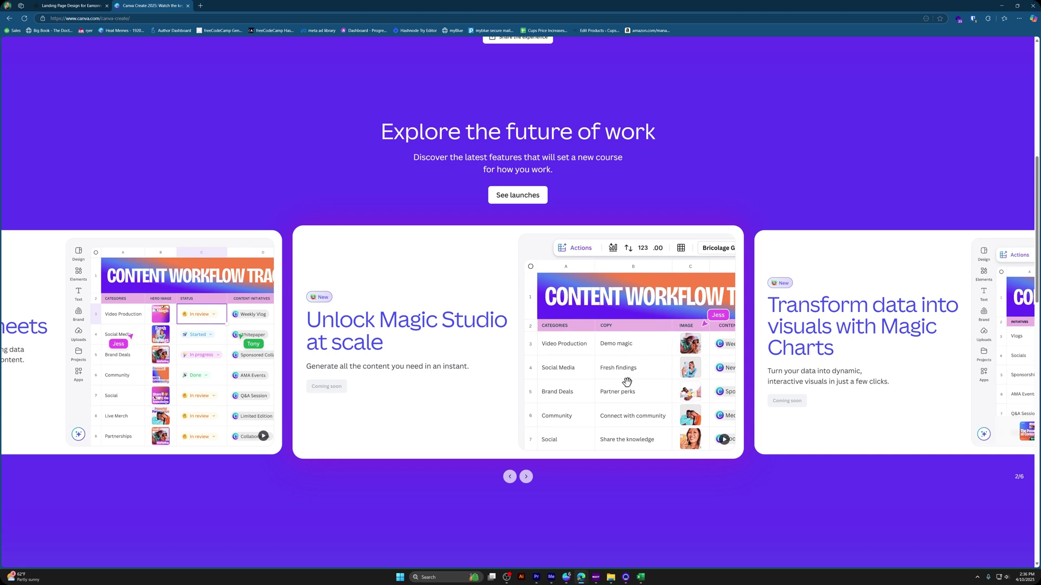
pyautogui.click(526, 476)
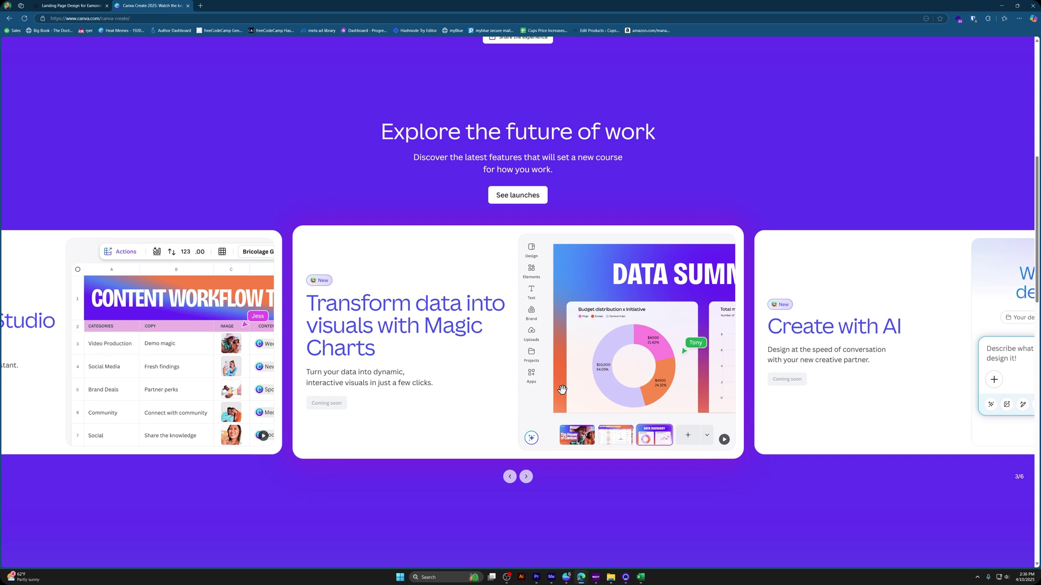
pyautogui.click(526, 477)
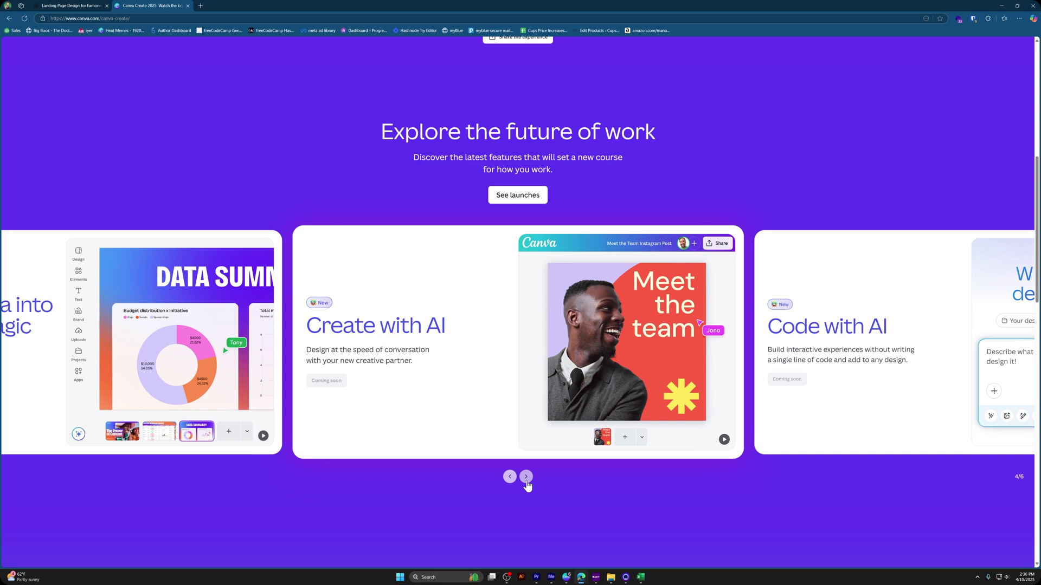
pyautogui.click(526, 480)
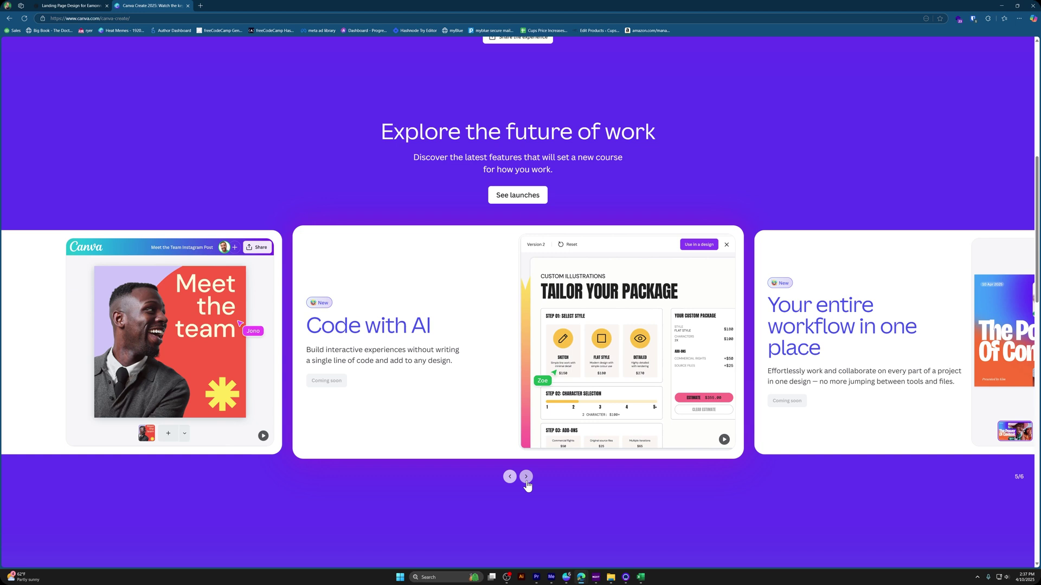
# - Advance the carousel to the final workflow card and scroll down to the sessions section
pyautogui.click(526, 477)
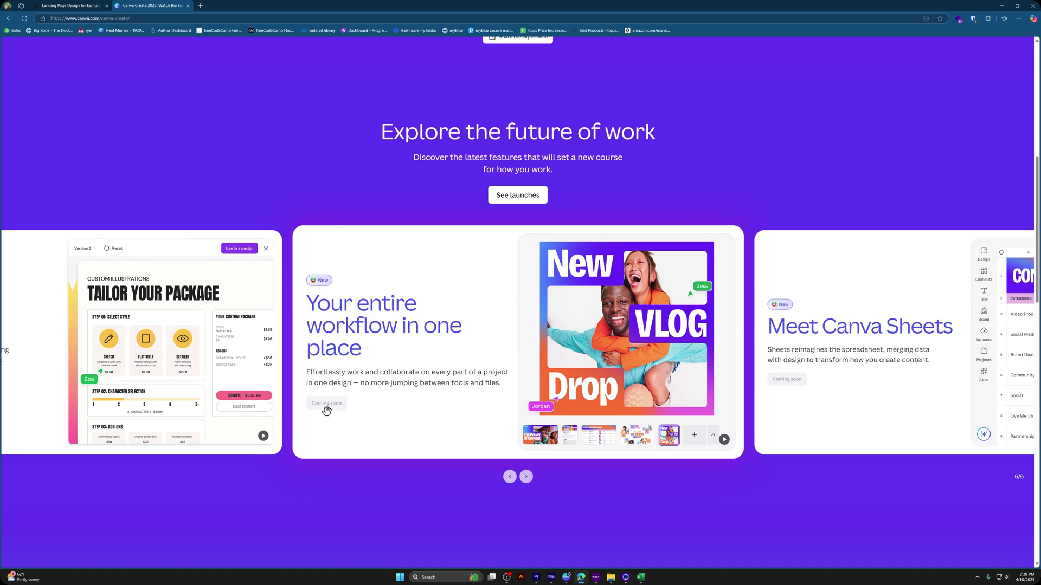
pyautogui.scroll(-10, 477, 369)
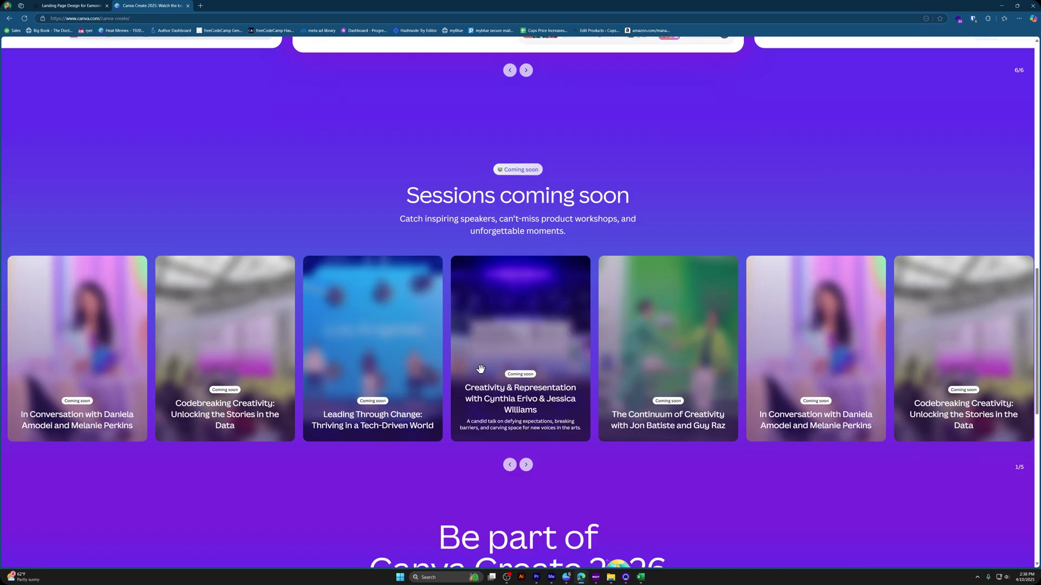
# - Scroll the event page, then continue past the congratulations page into Canva
pyautogui.scroll(-5, 487, 369)
pyautogui.scroll(15, 499, 371)
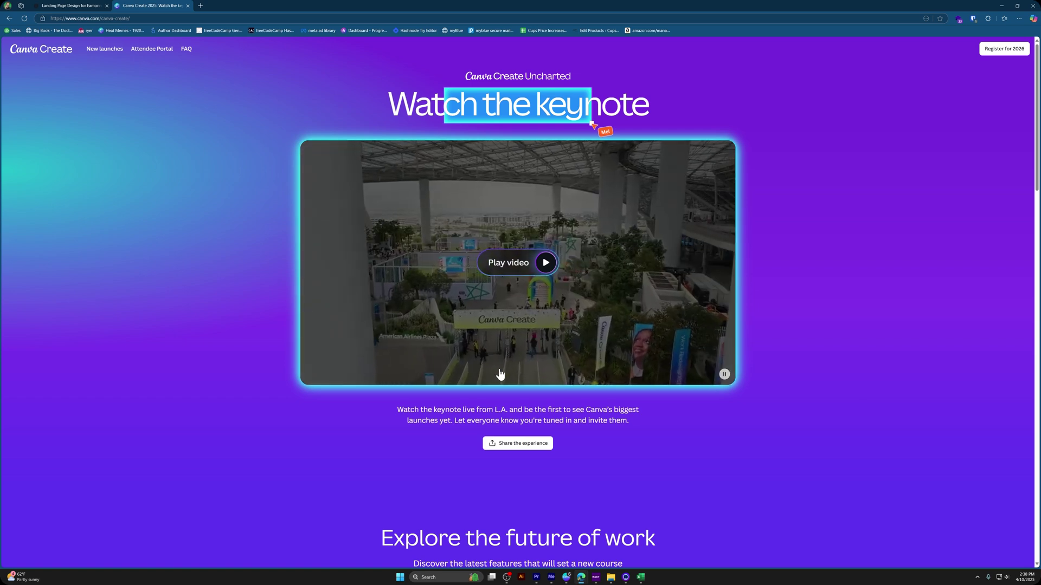
pyautogui.moveTo(565, 578)
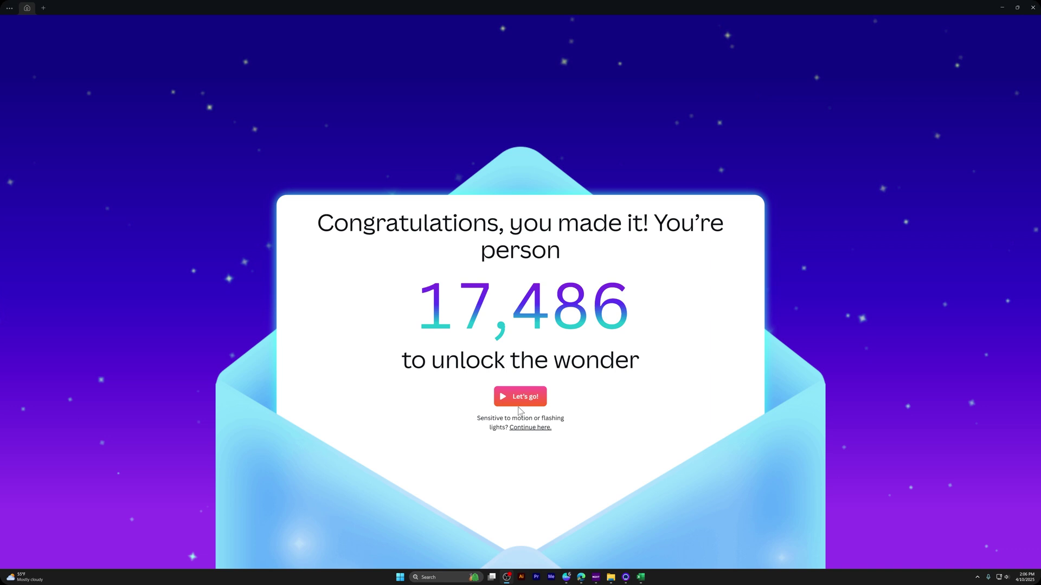
pyautogui.click(519, 396)
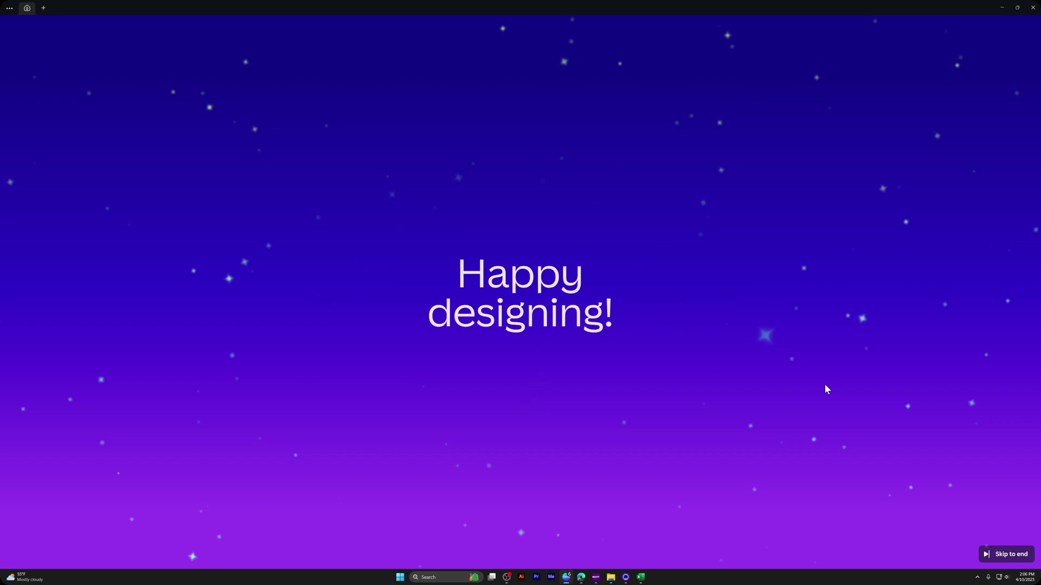
# - Skip the welcome animation to the Canva home page and open Canva AI
pyautogui.click(998, 555)
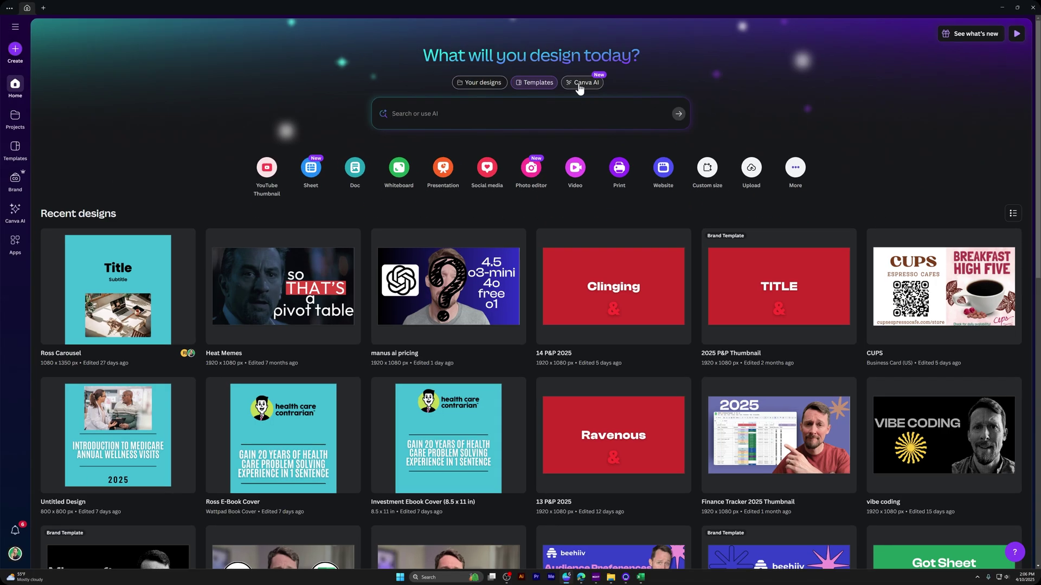
pyautogui.click(667, 81)
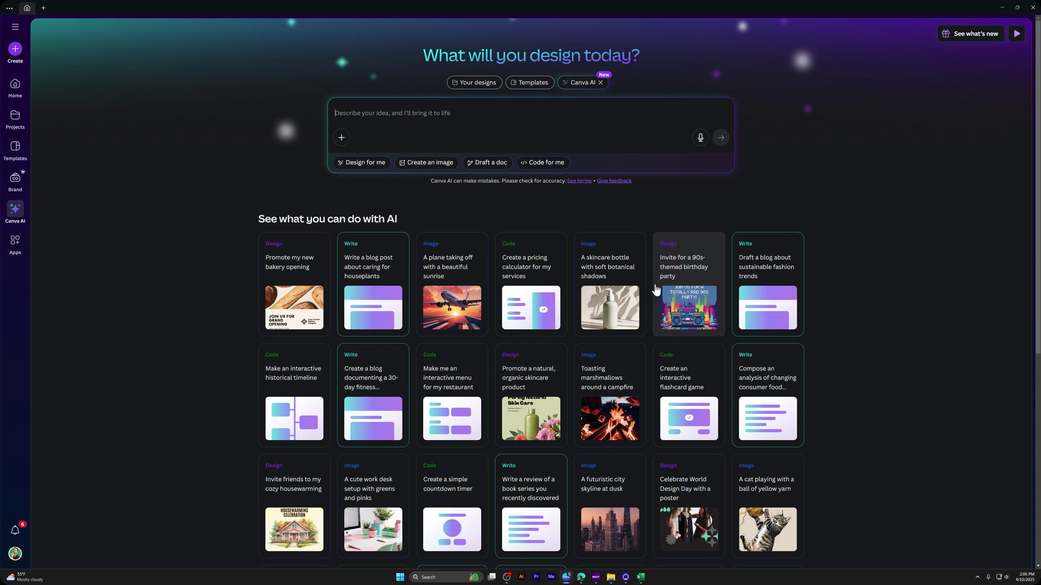
# - Scroll through the Design, Write, Image and Code example ideas and back to the prompt
pyautogui.scroll(-1, 656, 291)
pyautogui.scroll(-3, 656, 291)
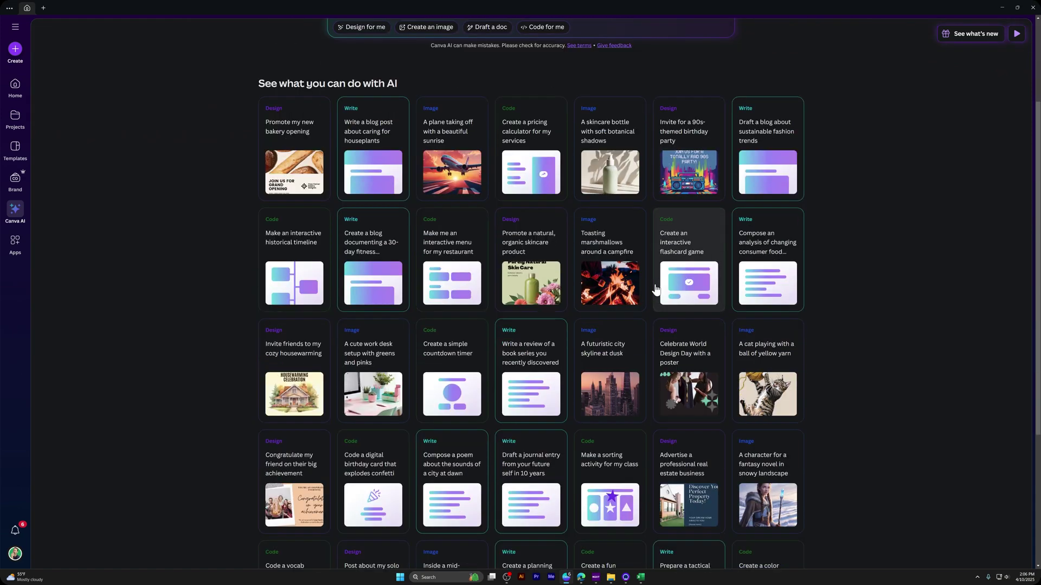
pyautogui.scroll(-6, 656, 291)
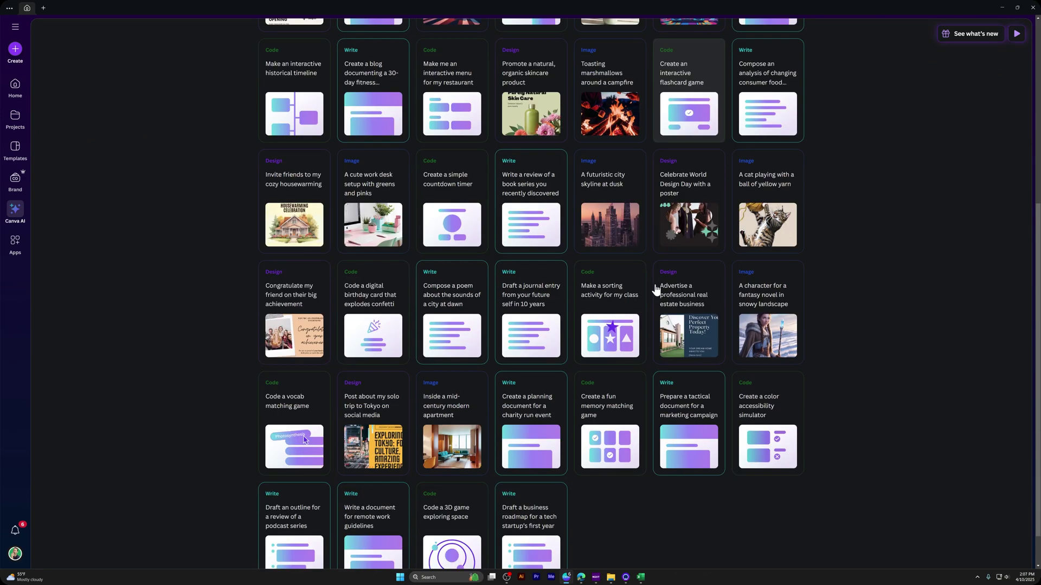
pyautogui.scroll(10, 656, 291)
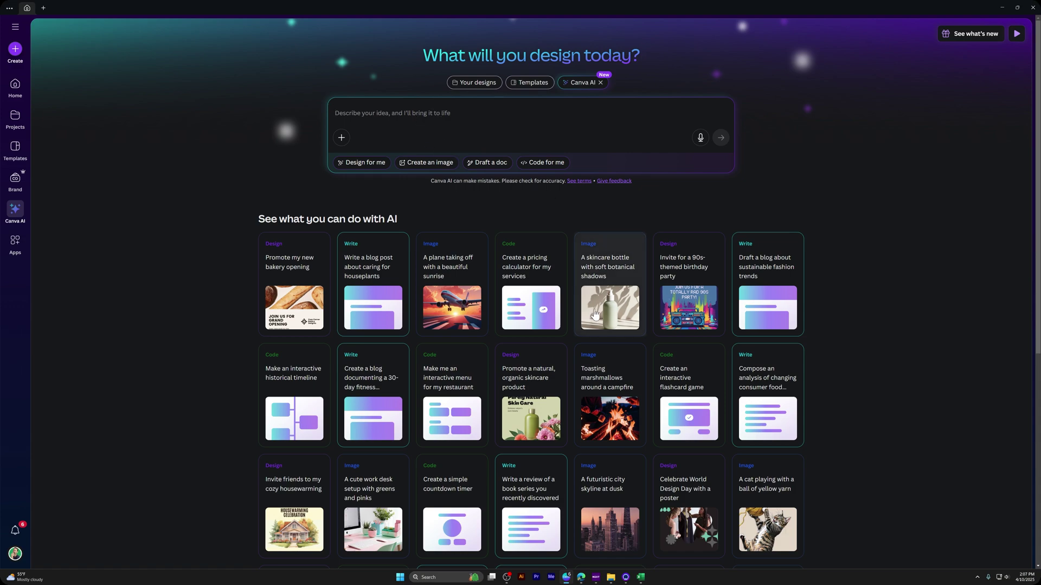
pyautogui.scroll(-3, 602, 347)
pyautogui.scroll(3, 602, 347)
pyautogui.scroll(-1, 596, 370)
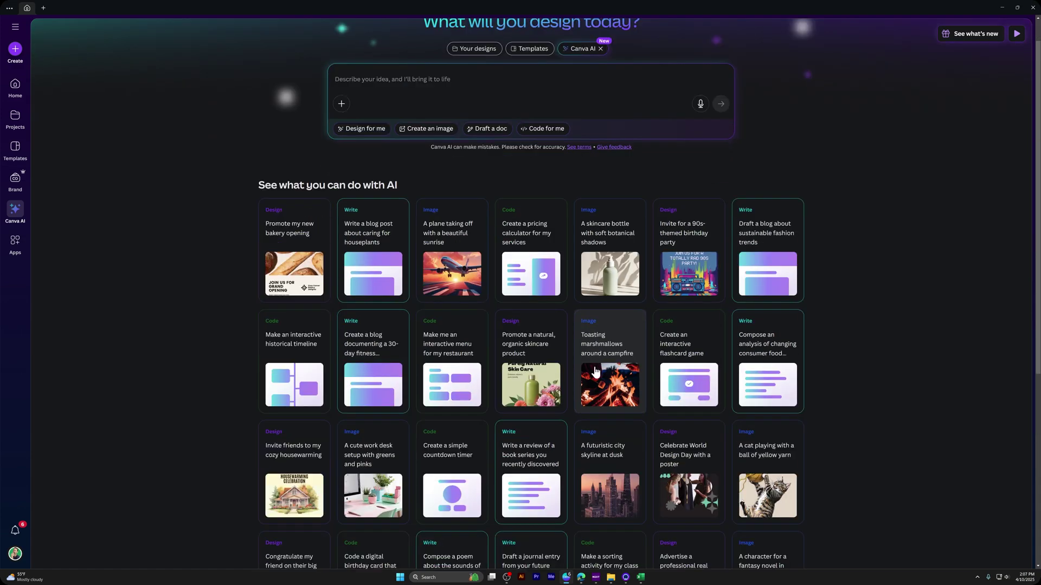
pyautogui.scroll(1, 515, 244)
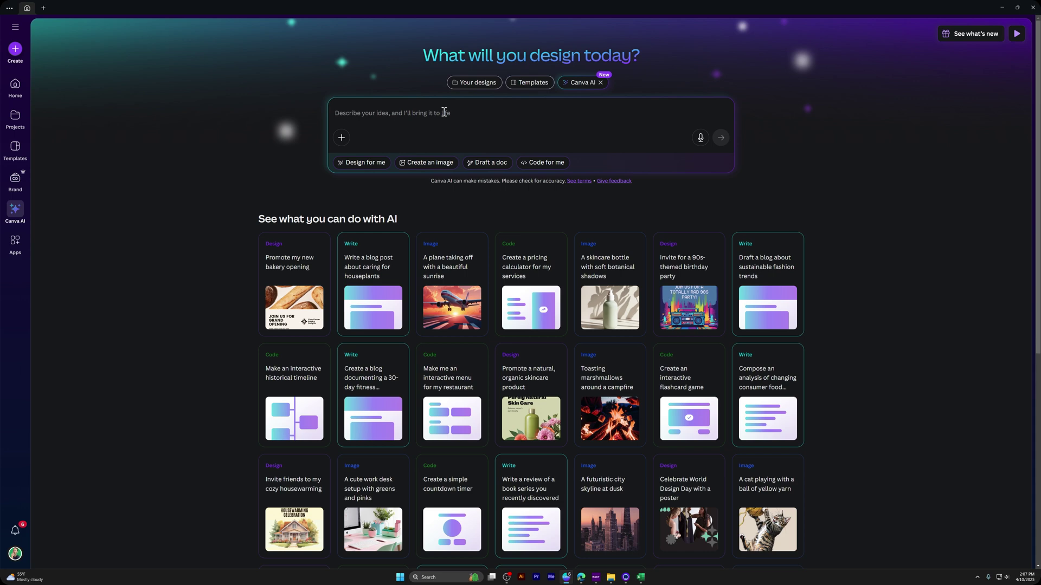
# - Ask Canva AI for a personal landing page with hero, newsletter and about-me sections
pyautogui.write('Hey canva')
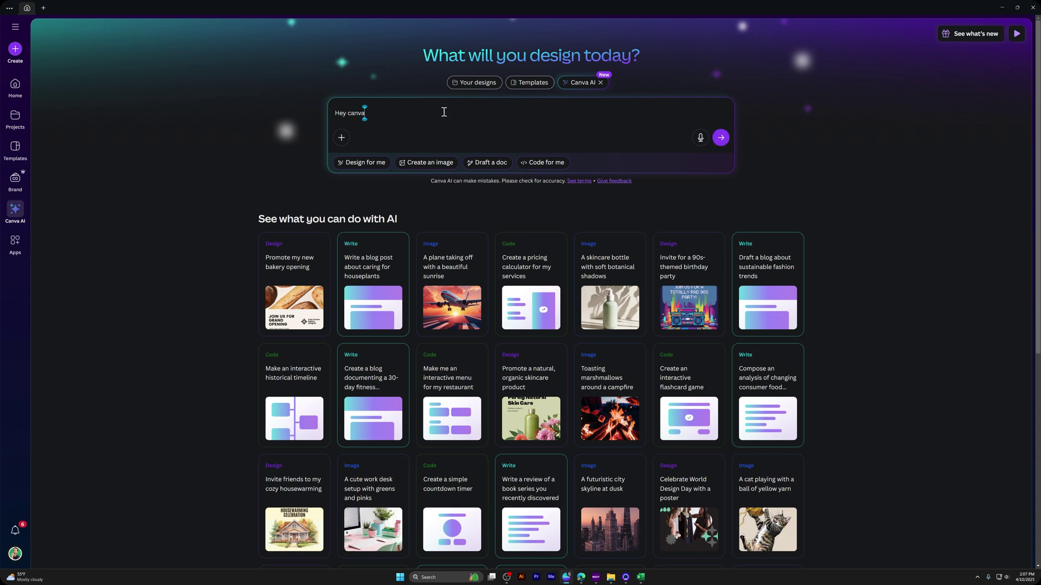
pyautogui.write(', I need a new landing page for myself, Eamonn Co')
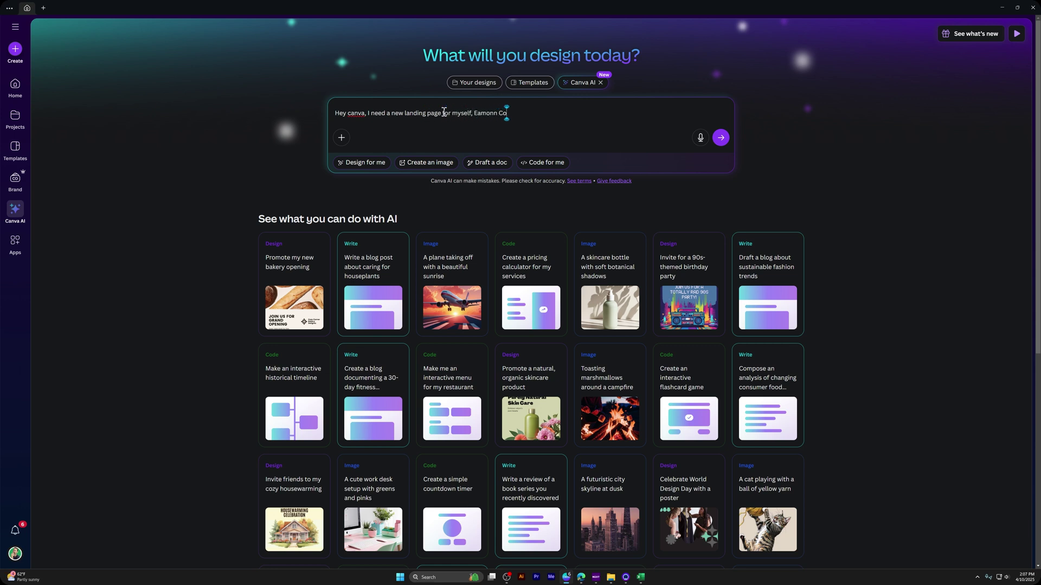
pyautogui.write('ttrell. It should have a header section')
pyautogui.hotkey('ctrl', 'Left')
pyautogui.hotkey('shift', 'Left')
pyautogui.hotkey('shift', 'Left')
pyautogui.hotkey('shift', 'Left')
pyautogui.hotkey('shift', 'Left')
pyautogui.hotkey('shift', 'Left')
pyautogui.hotkey('shift', 'Left')
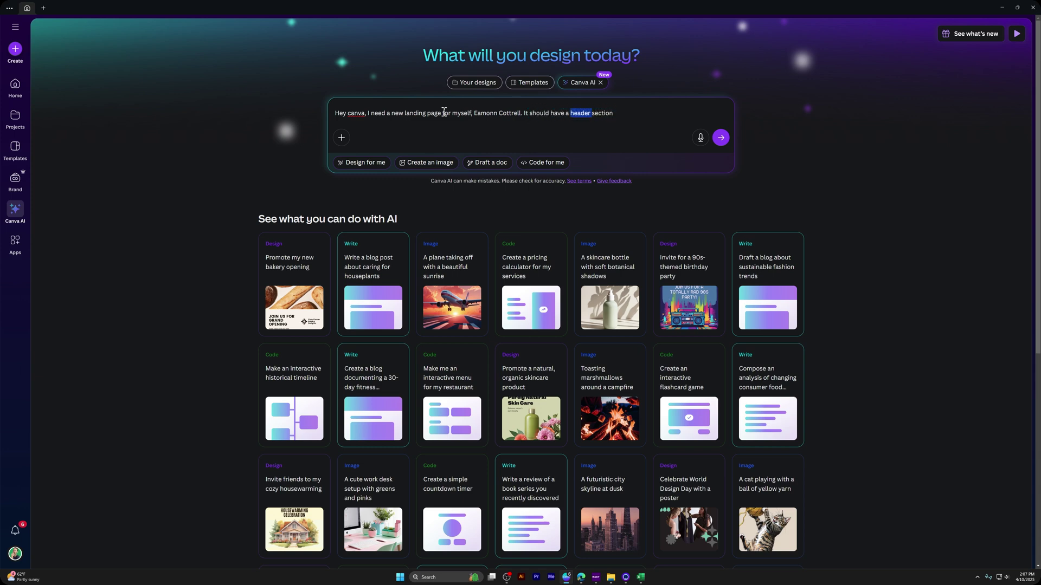
pyautogui.press('BackSpace')
pyautogui.write('ero , a newsletter section and ana bout')
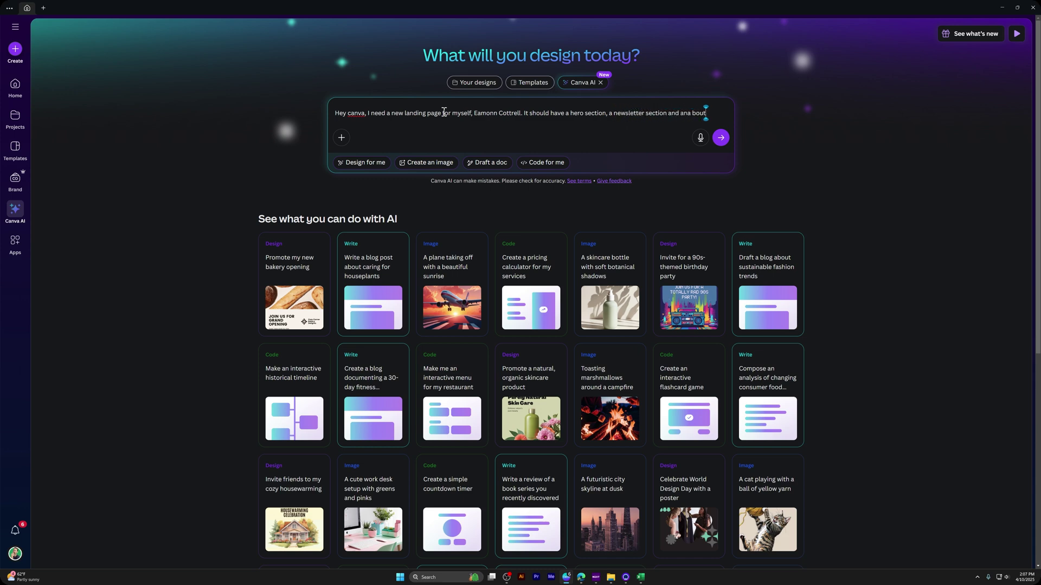
pyautogui.write(' me section')
pyautogui.hotkey('ctrl', 'Left')
pyautogui.hotkey('ctrl', 'Left')
pyautogui.hotkey('ctrl', 'Left')
pyautogui.hotkey('ctrl', 'Left')
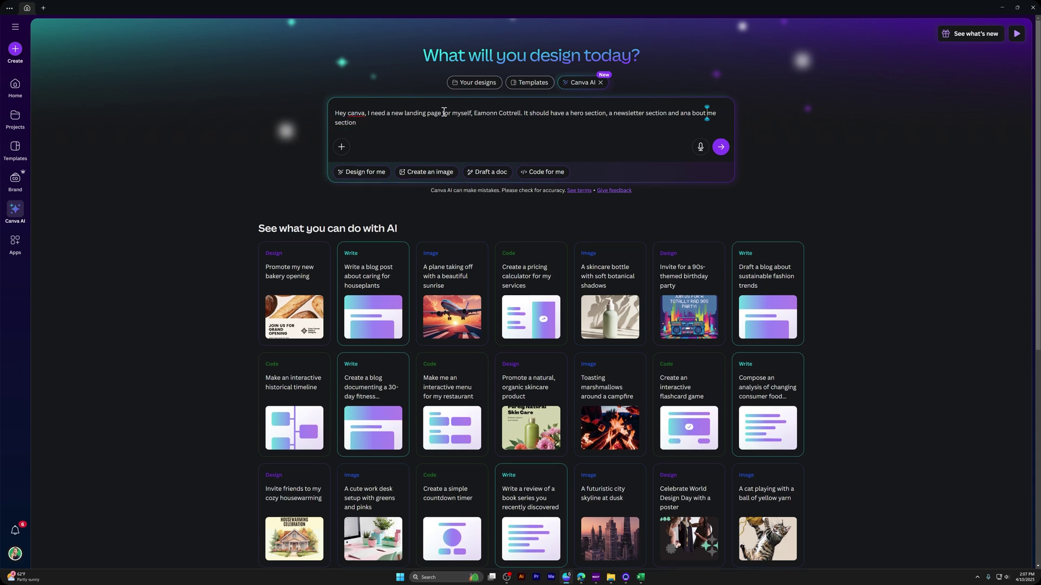
pyautogui.hotkey('ctrl', 'Delete')
pyautogui.write('a')
pyautogui.press('Return')
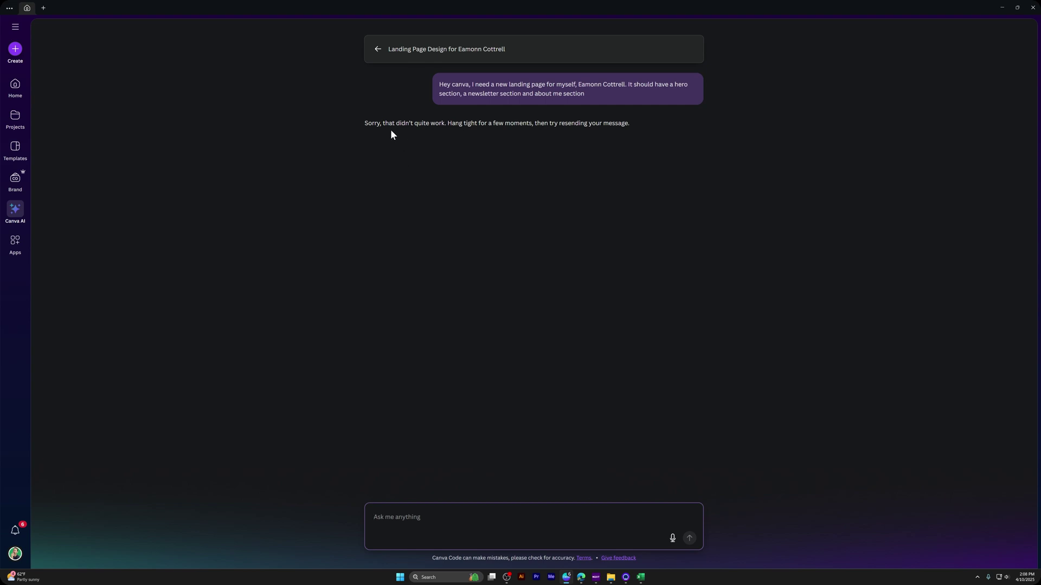
# - Copy the sent landing-page request and resend it after Canva AI's error reply
pyautogui.moveTo(375, 124); pyautogui.dragTo(530, 117)
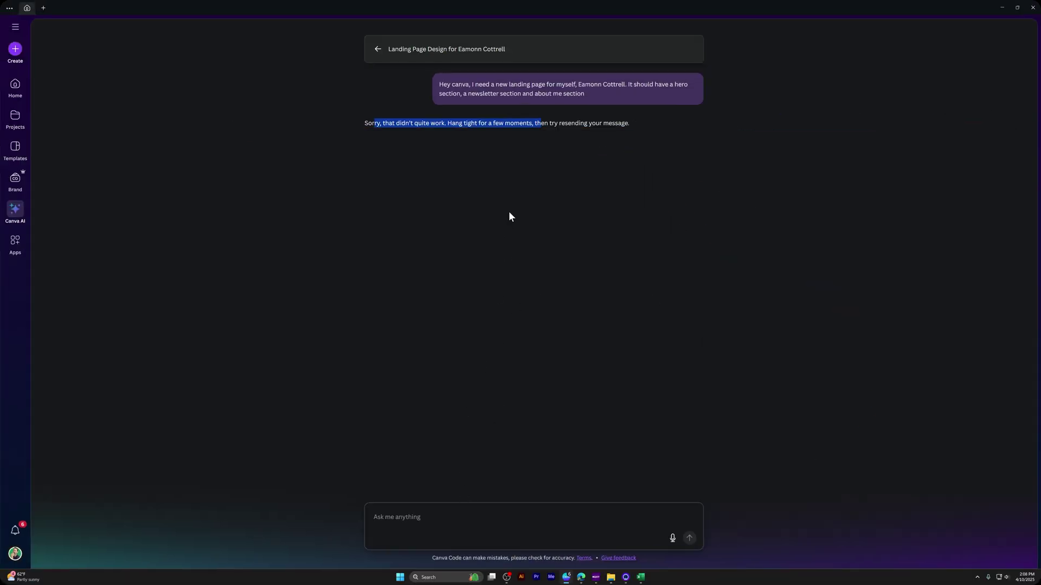
pyautogui.click(588, 95)
pyautogui.moveTo(476, 97); pyautogui.dragTo(440, 91)
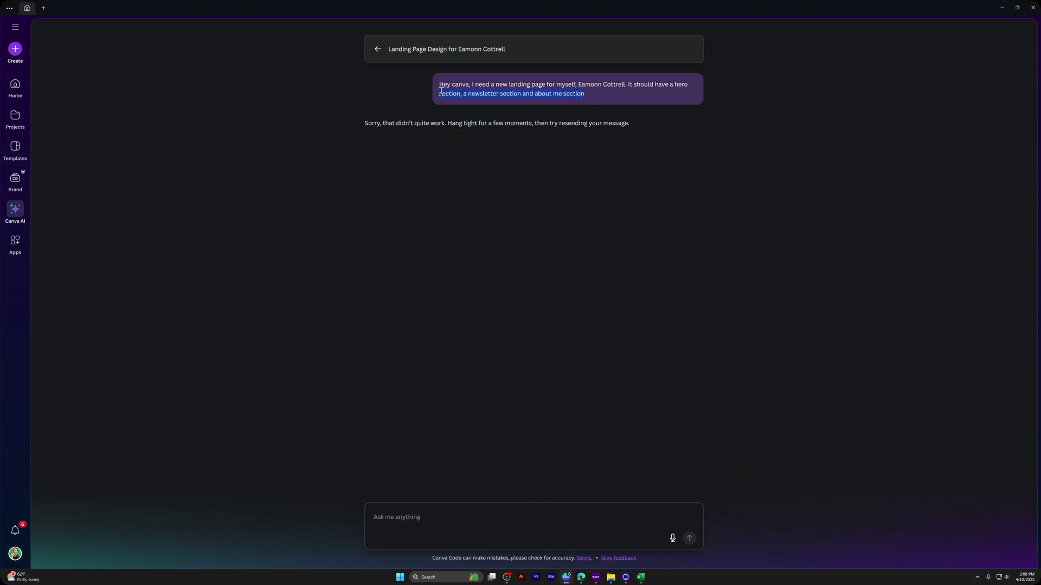
pyautogui.click(397, 515)
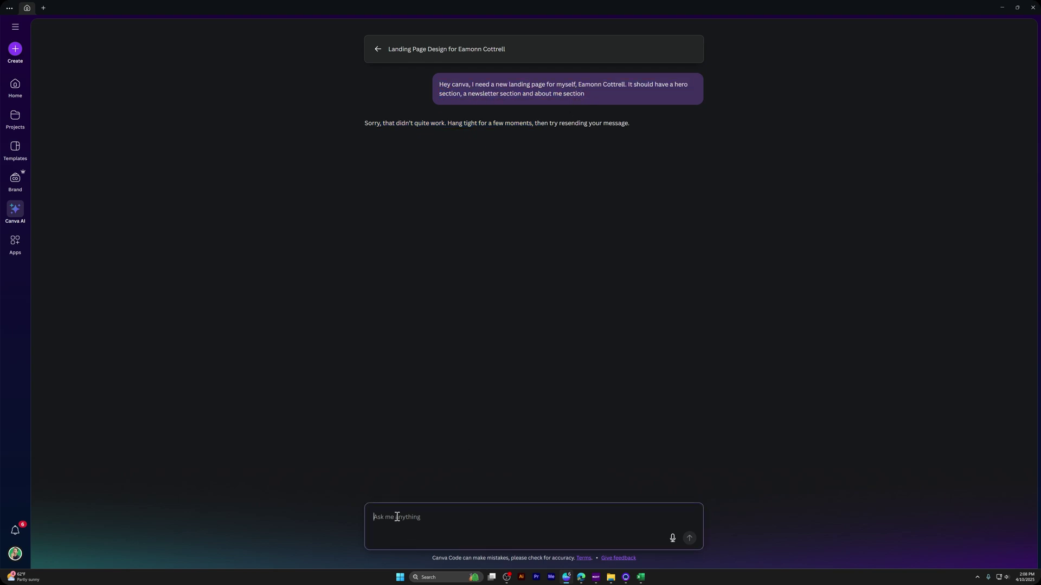
pyautogui.write('Hey canva, I need a new landing page for myself, Eamonn Cottrell. It should have a hero section, a newsletter section and about me section')
pyautogui.press('Return')
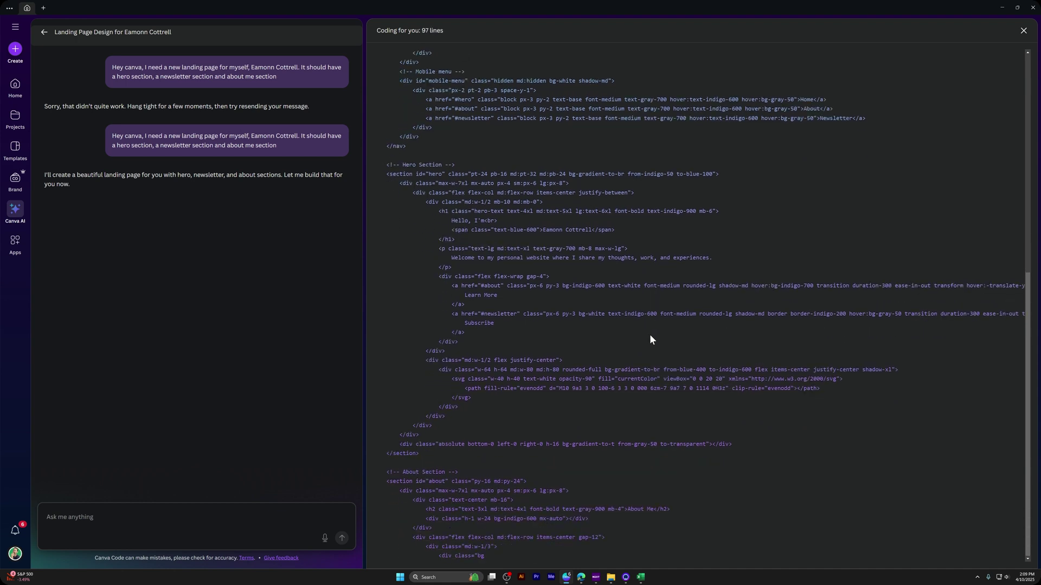
# - Scroll the code panel while Canva AI finishes generating the Version 1 landing page
pyautogui.scroll(2, 570, 226)
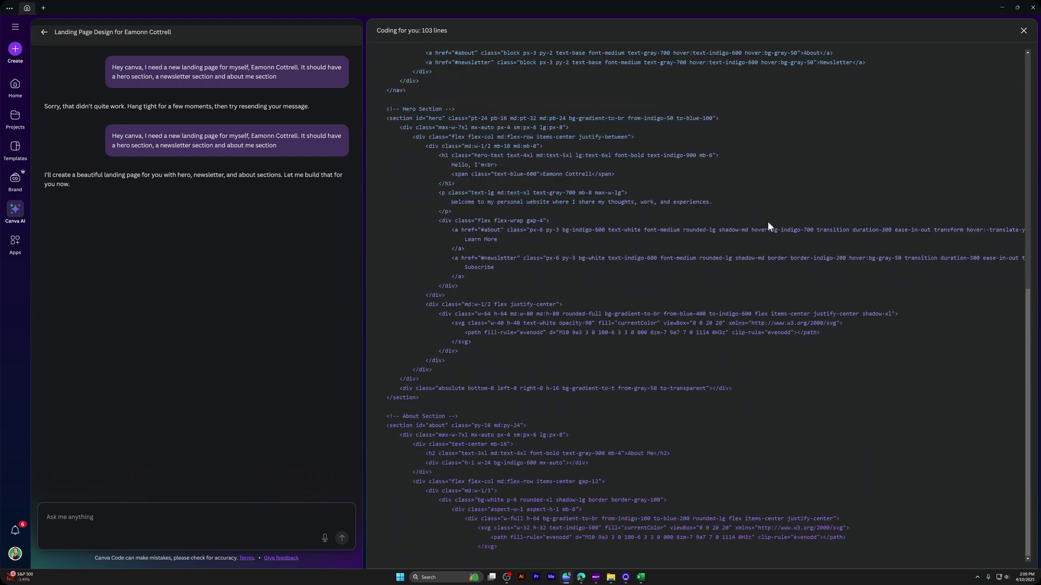
pyautogui.moveTo(1029, 323); pyautogui.dragTo(1022, 73)
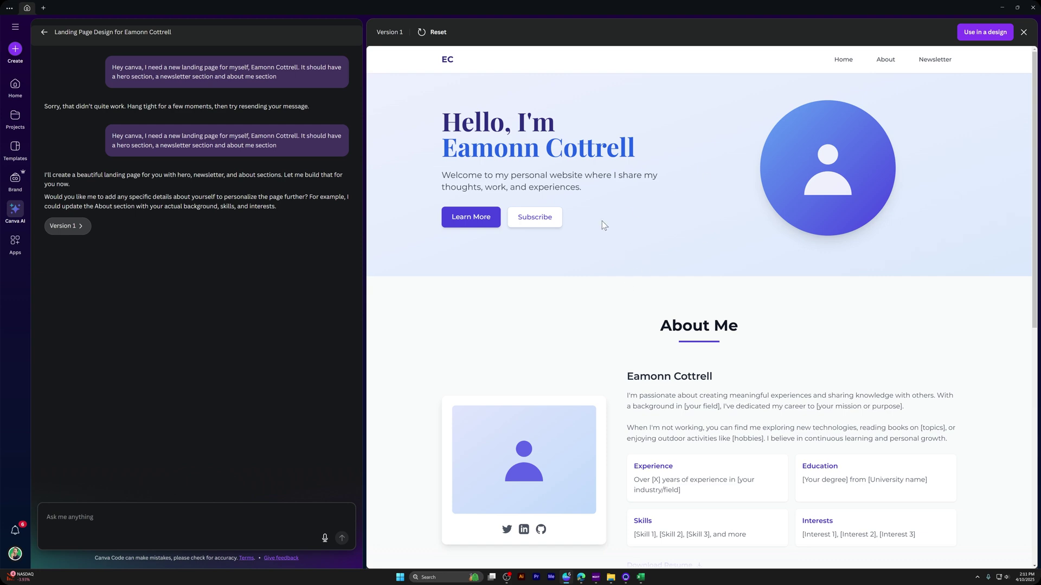
pyautogui.scroll(-3, 623, 271)
pyautogui.scroll(-6, 628, 296)
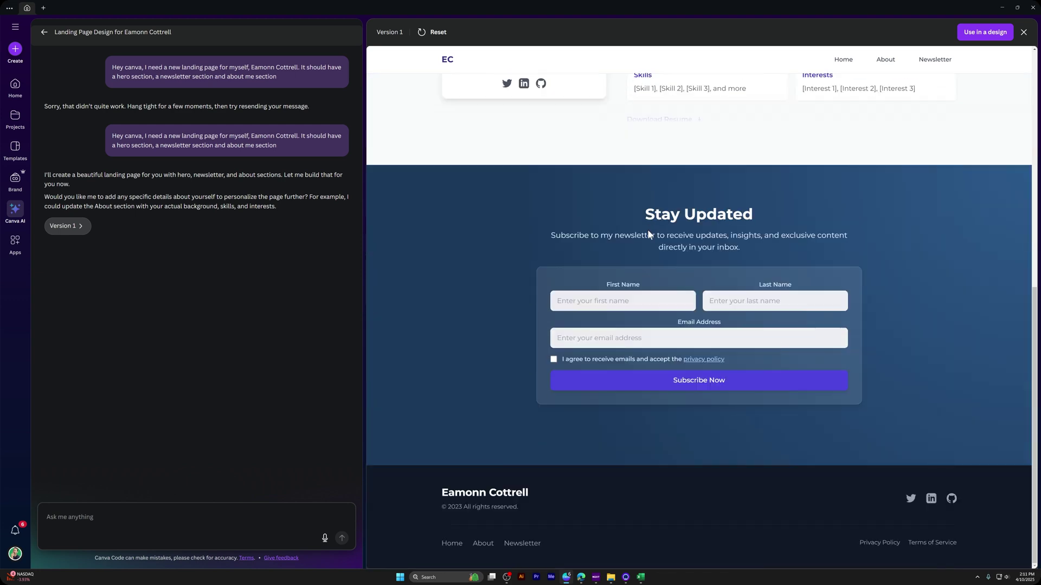
pyautogui.moveTo(634, 207); pyautogui.dragTo(770, 407)
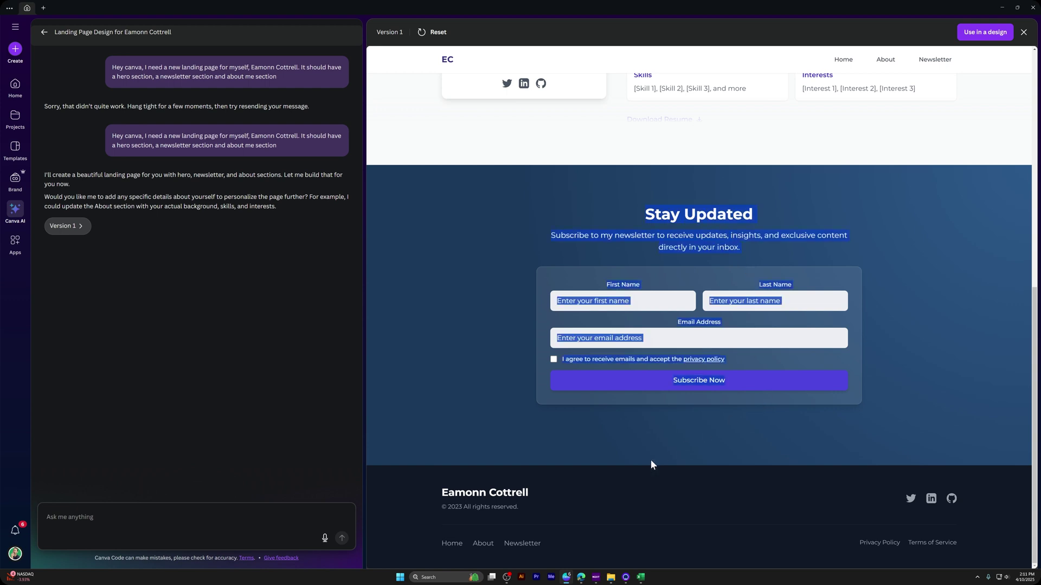
pyautogui.click(629, 465)
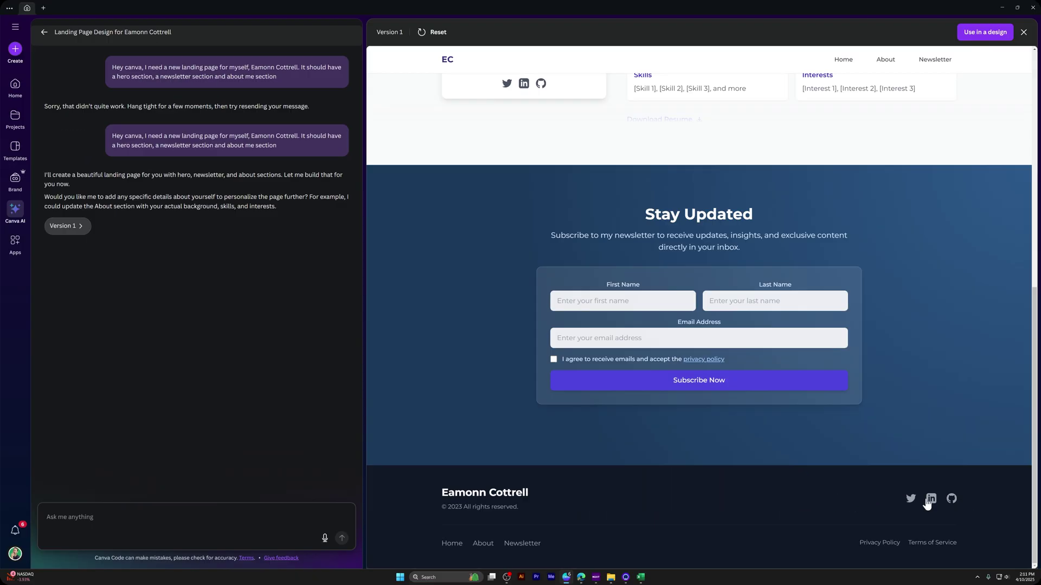
pyautogui.moveTo(449, 507); pyautogui.dragTo(471, 507)
pyautogui.click(484, 546)
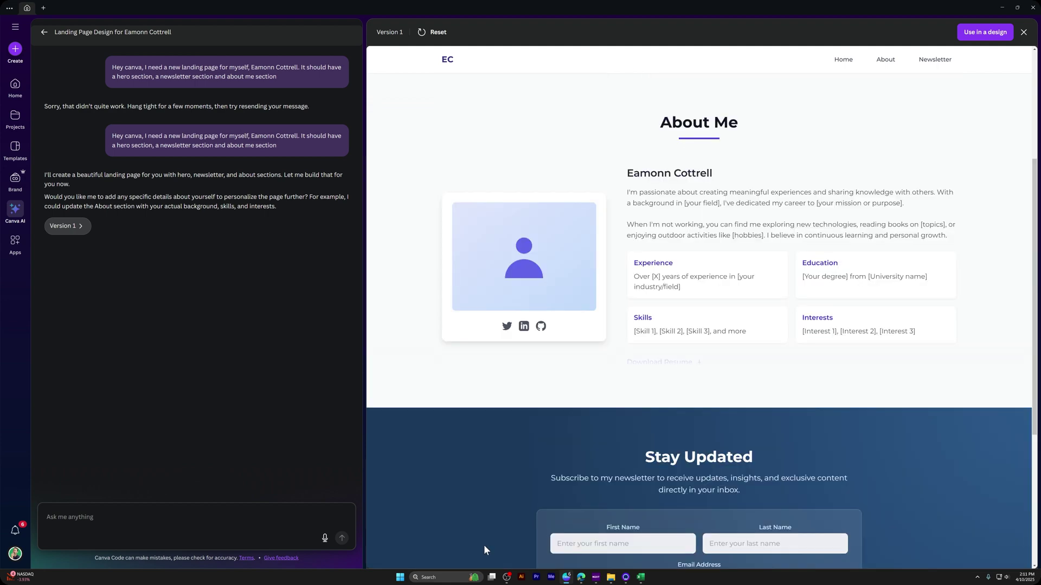
pyautogui.scroll(-4, 489, 544)
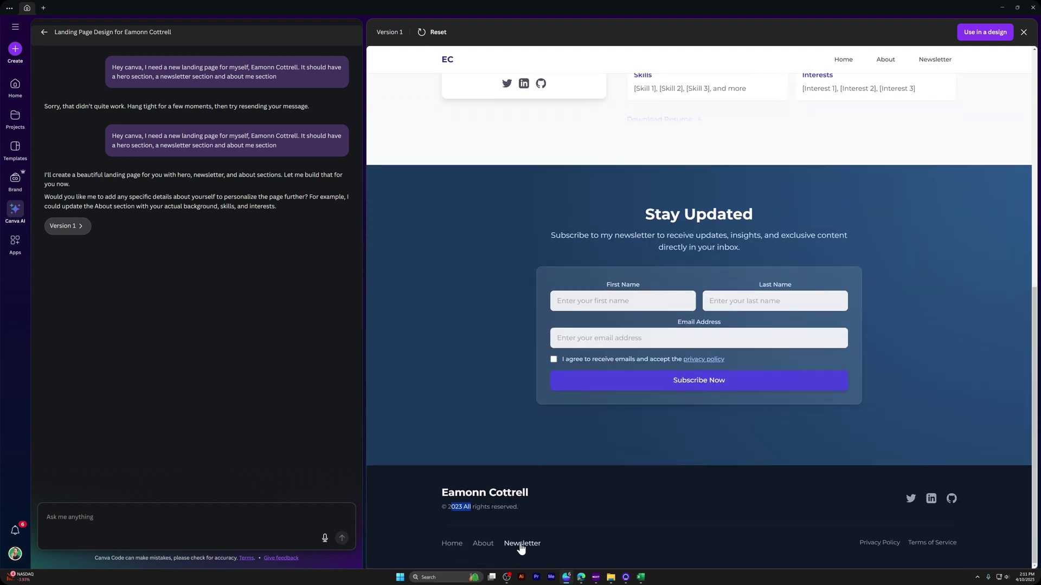
pyautogui.click(452, 544)
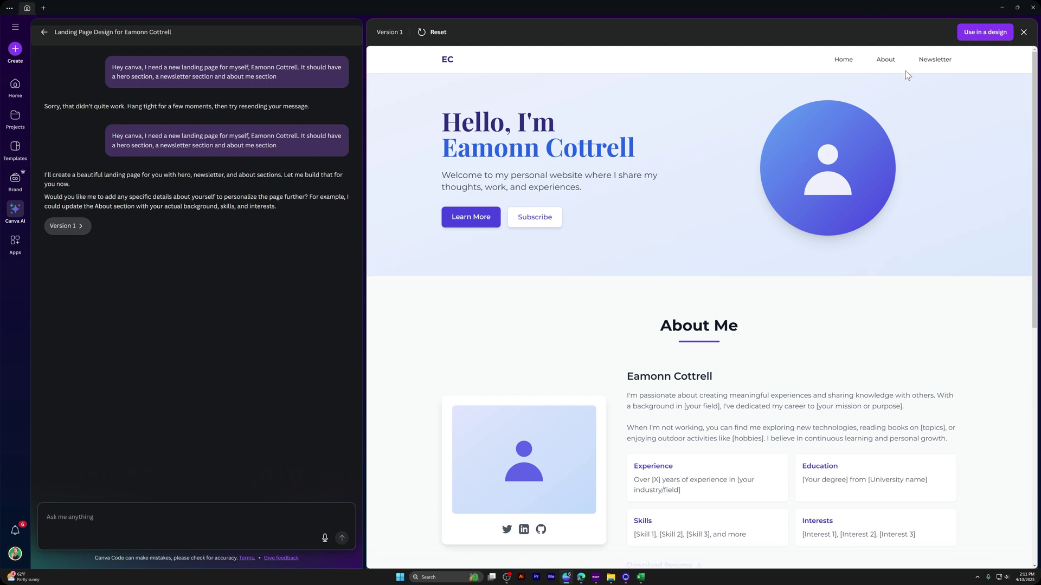
pyautogui.click(885, 61)
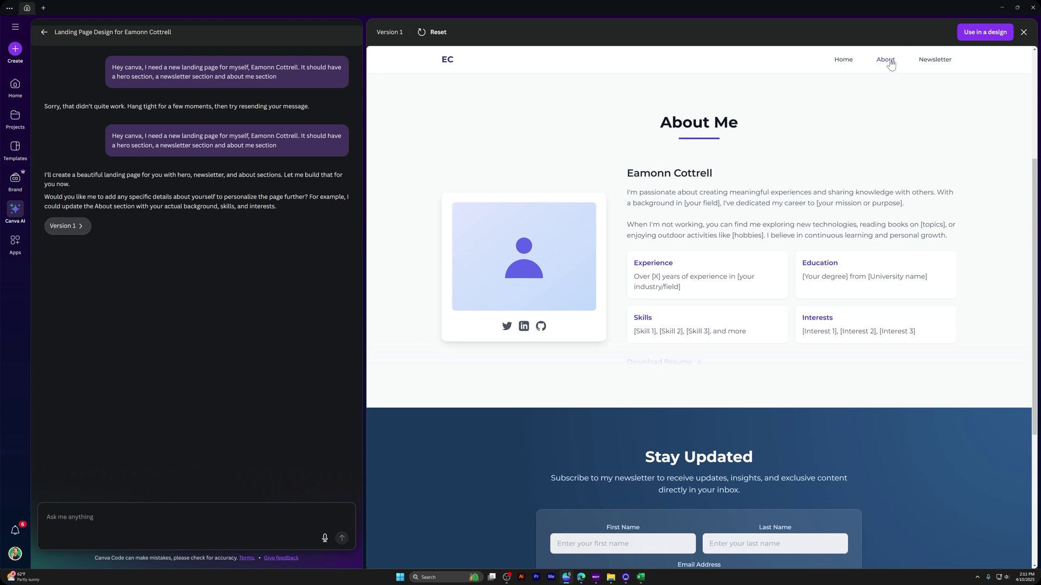
pyautogui.click(841, 61)
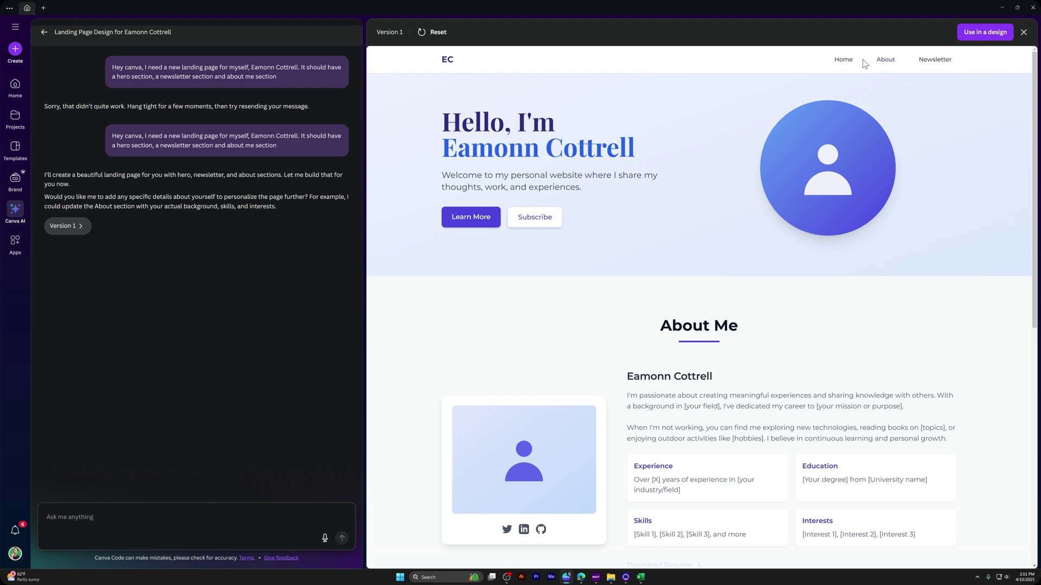
pyautogui.scroll(-8, 646, 275)
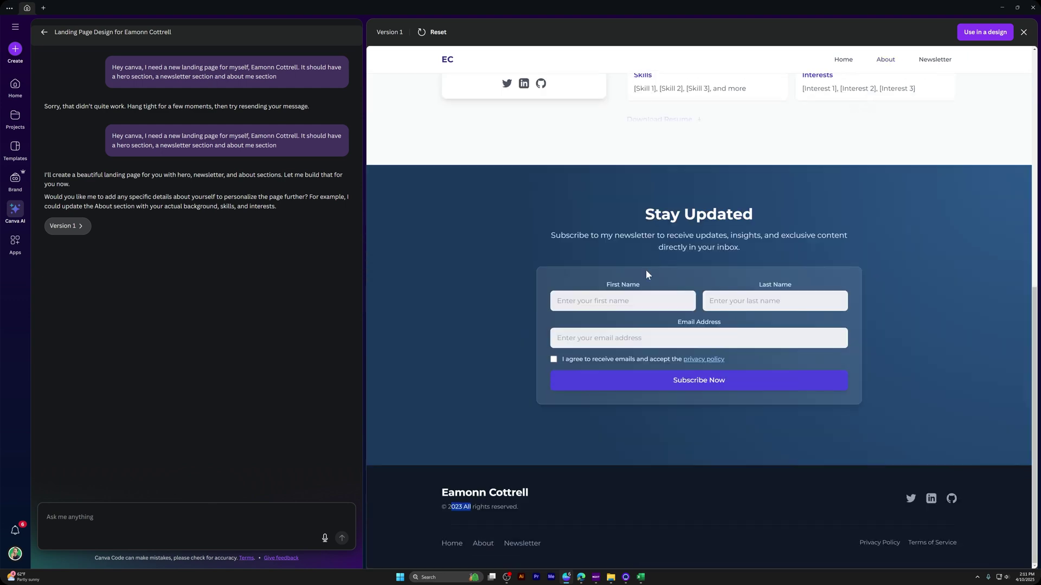
pyautogui.click(448, 544)
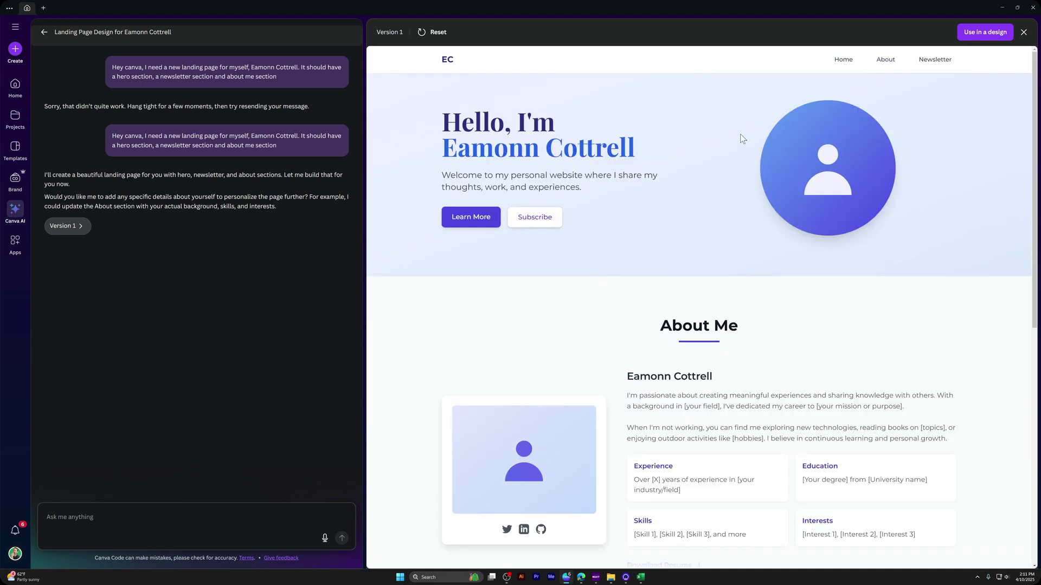
pyautogui.scroll(-3, 834, 211)
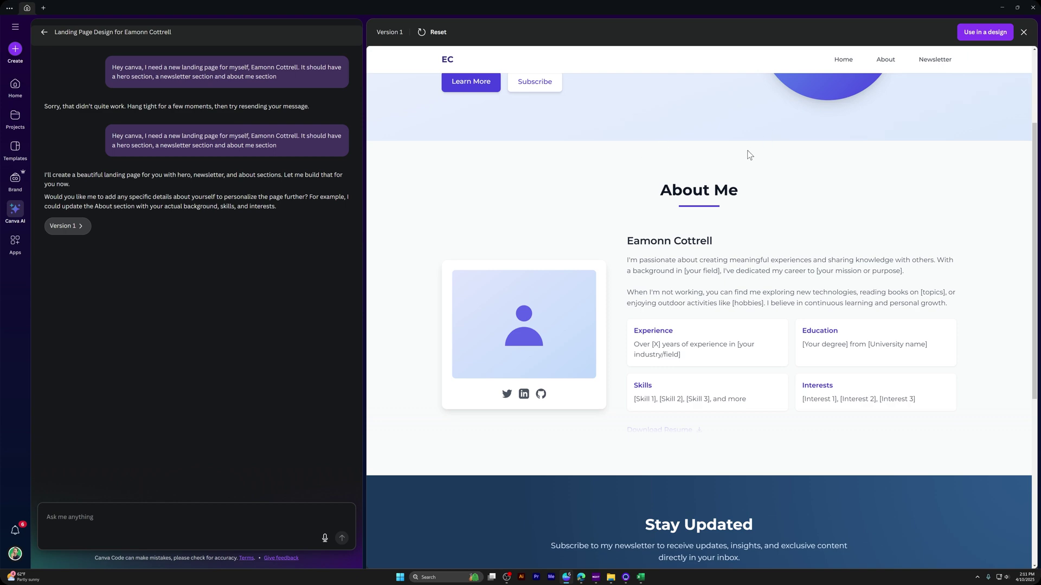
pyautogui.scroll(3, 383, 173)
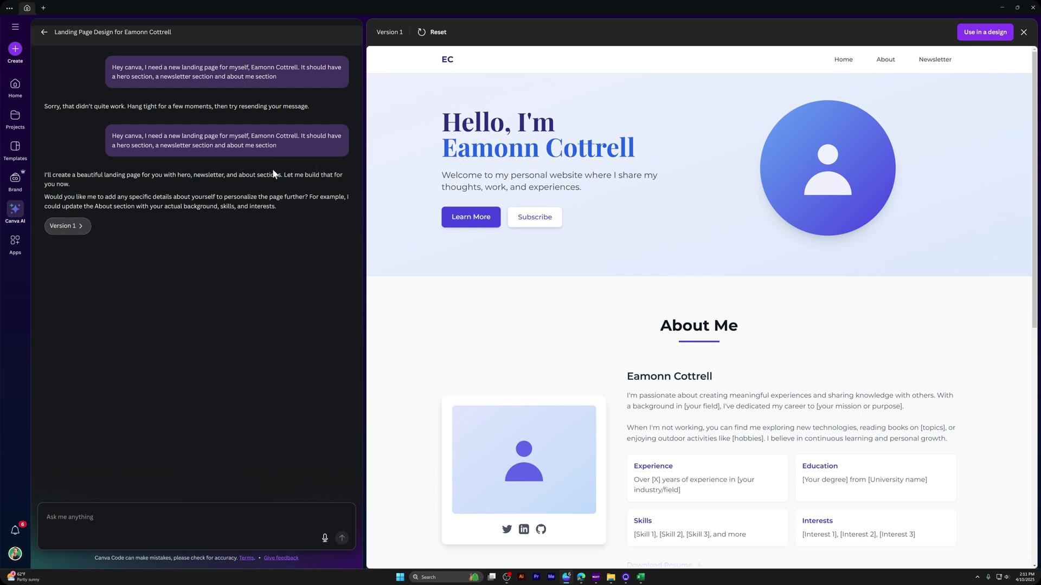
pyautogui.scroll(-5, 507, 429)
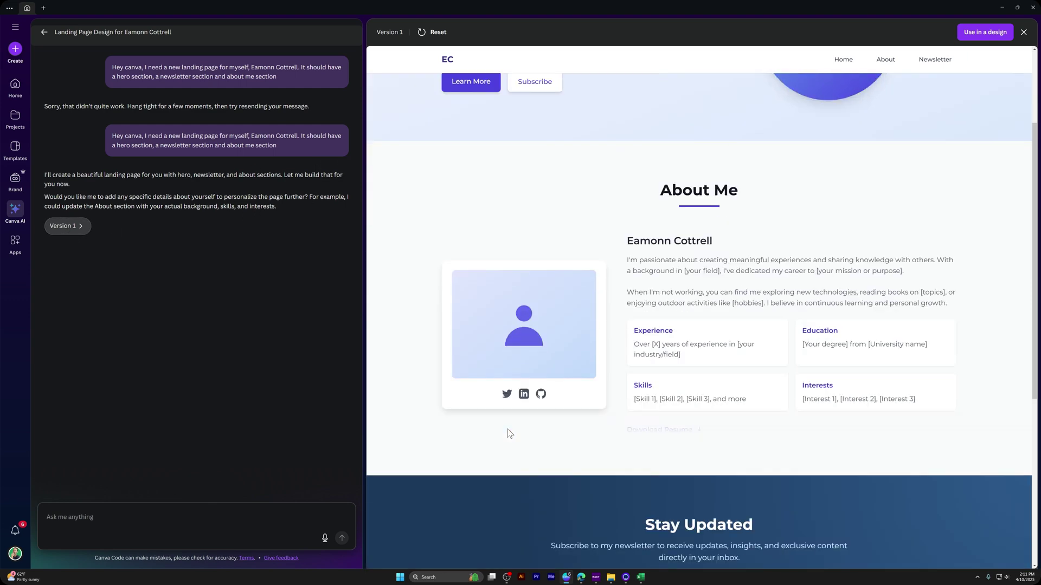
pyautogui.scroll(-3, 659, 438)
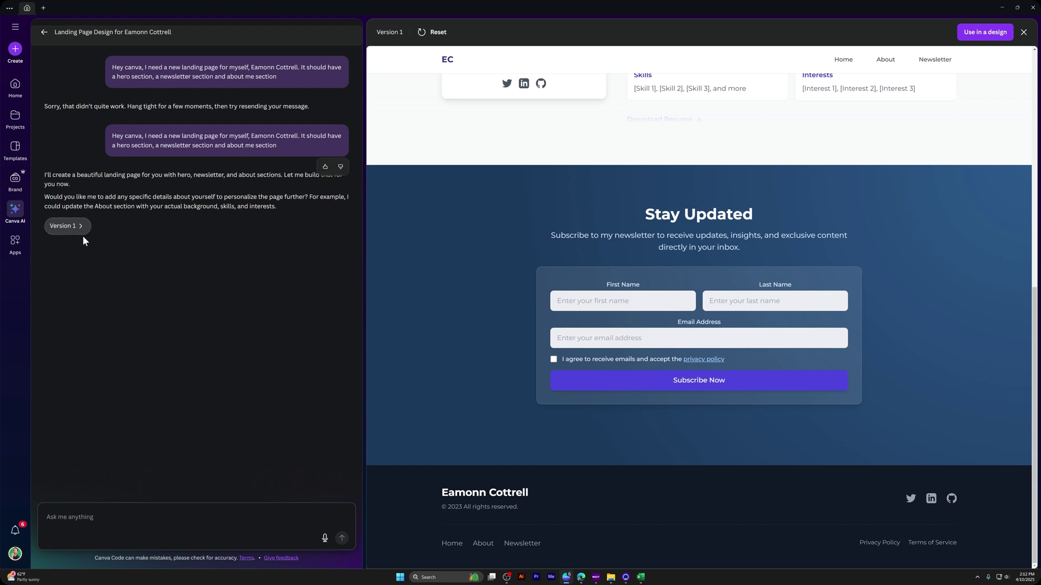
pyautogui.moveTo(81, 232); pyautogui.dragTo(265, 373)
pyautogui.click(80, 228)
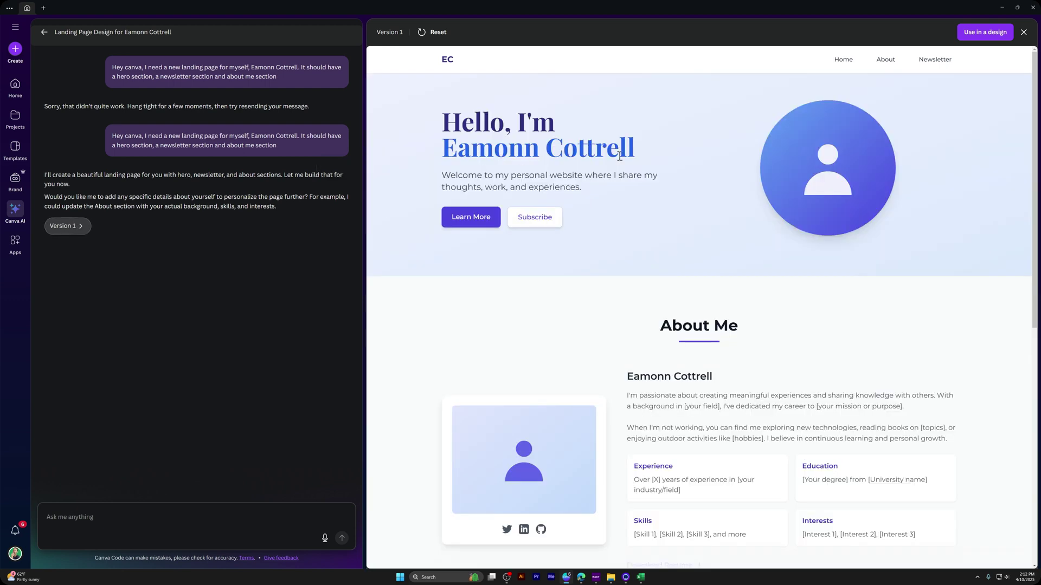
pyautogui.click(1023, 32)
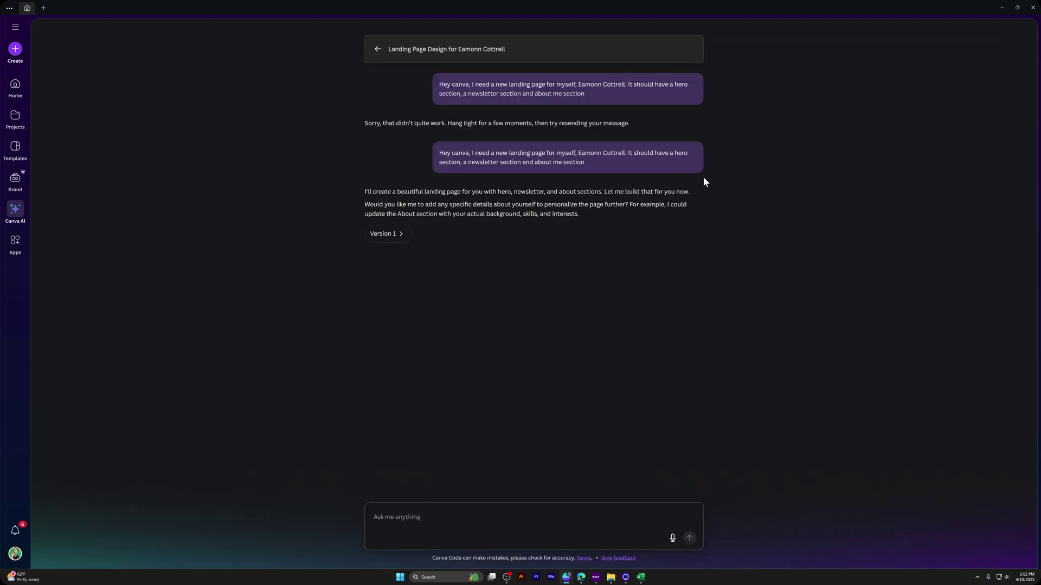
pyautogui.click(381, 234)
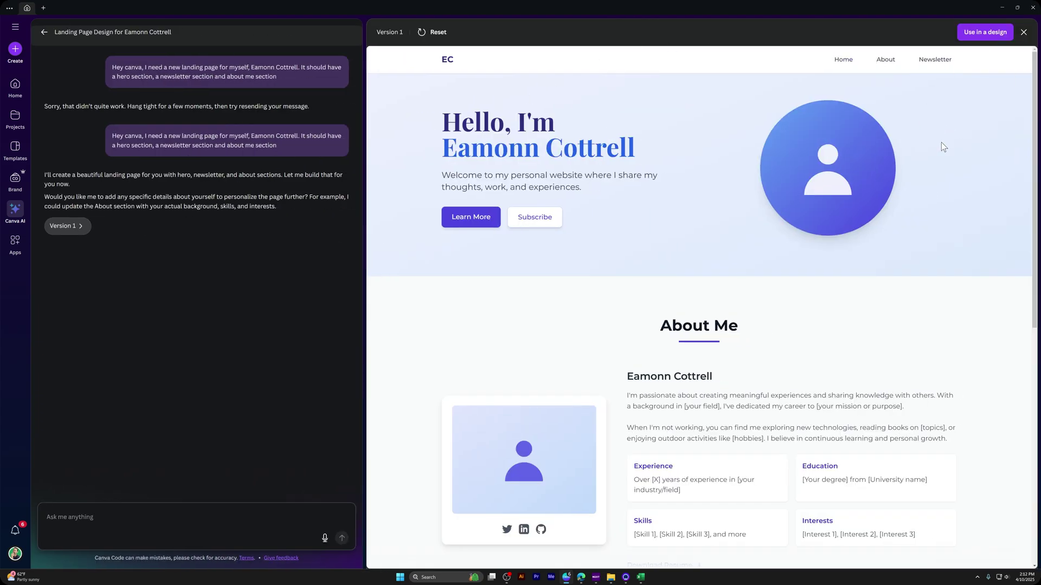
pyautogui.scroll(-8, 943, 135)
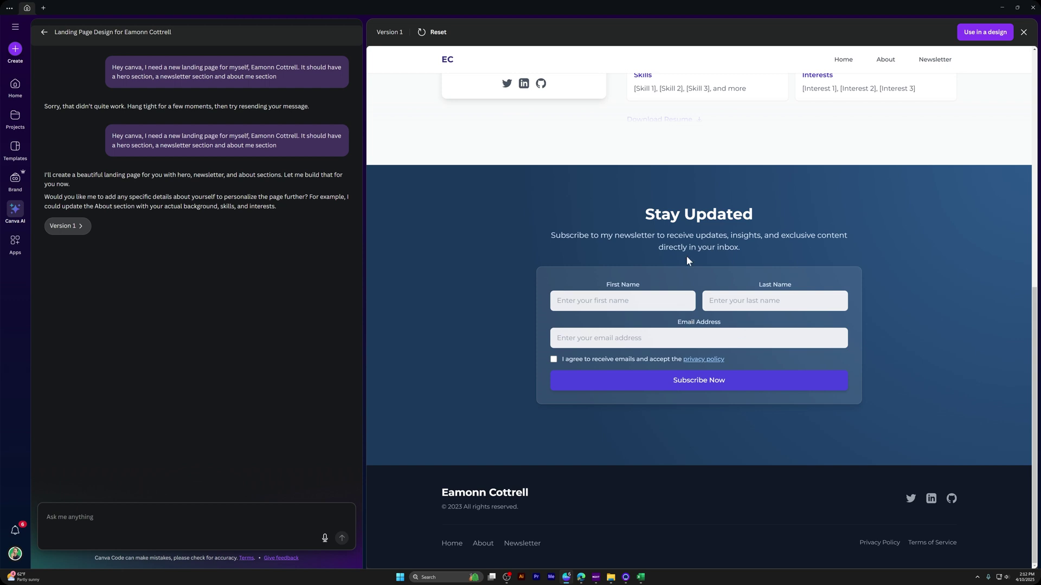
pyautogui.scroll(2, 680, 183)
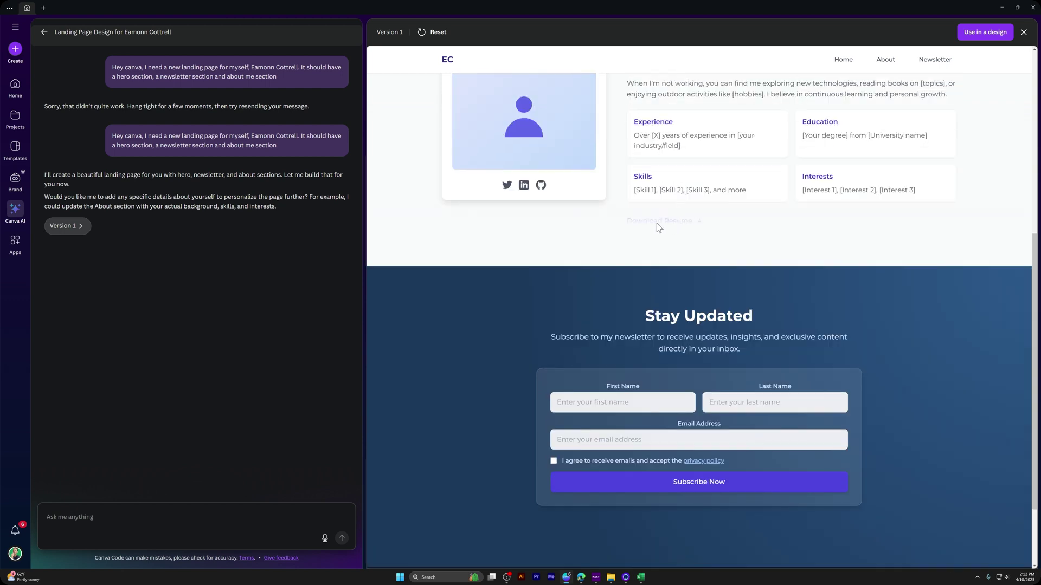
pyautogui.scroll(3, 660, 225)
pyautogui.scroll(-1, 672, 325)
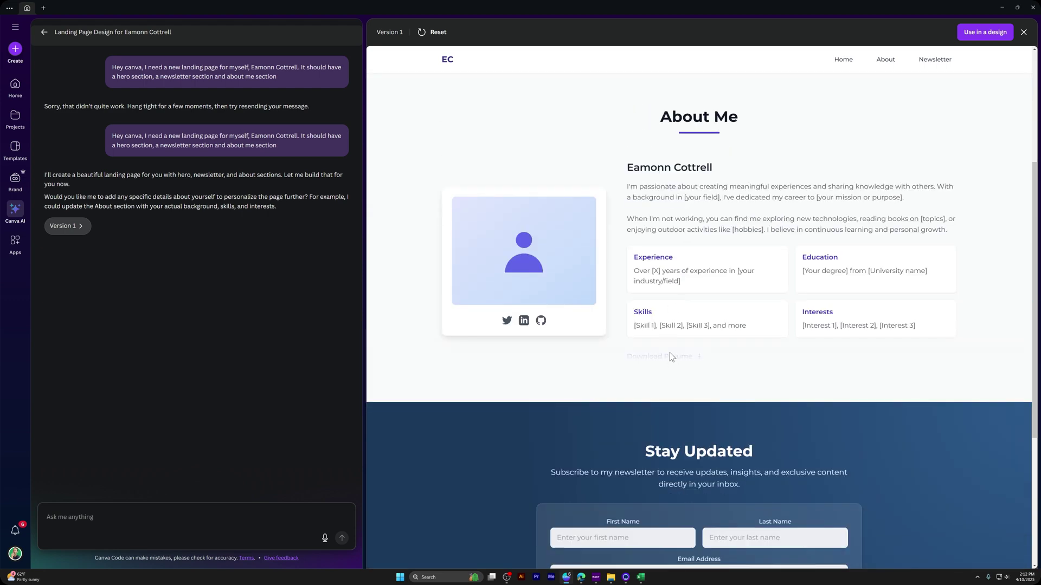
pyautogui.scroll(2, 685, 359)
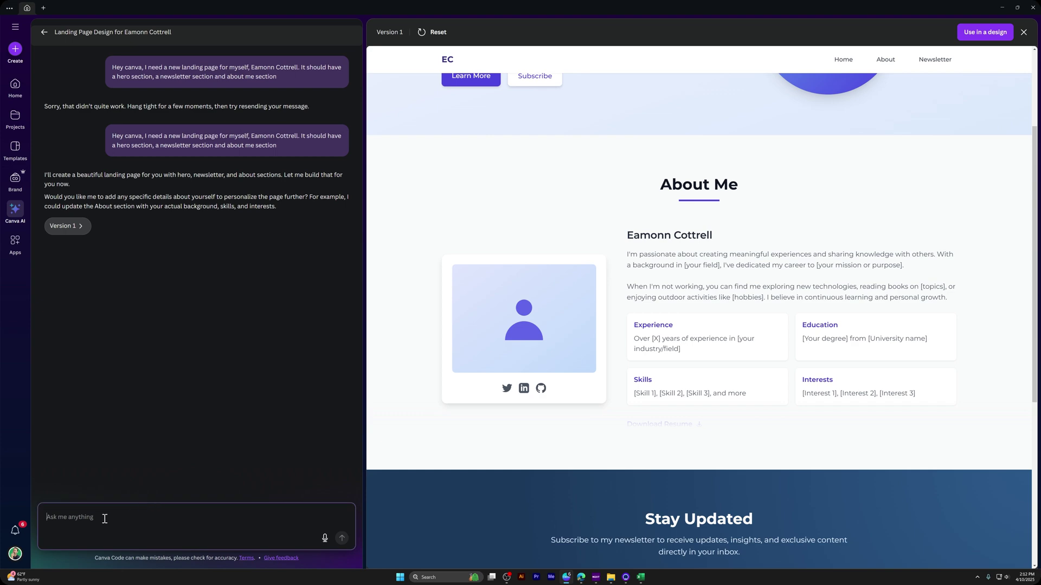
pyautogui.scroll(3, 685, 374)
# - Turn the generated landing page into an editable design, undoing an accidental embed move
pyautogui.click(992, 34)
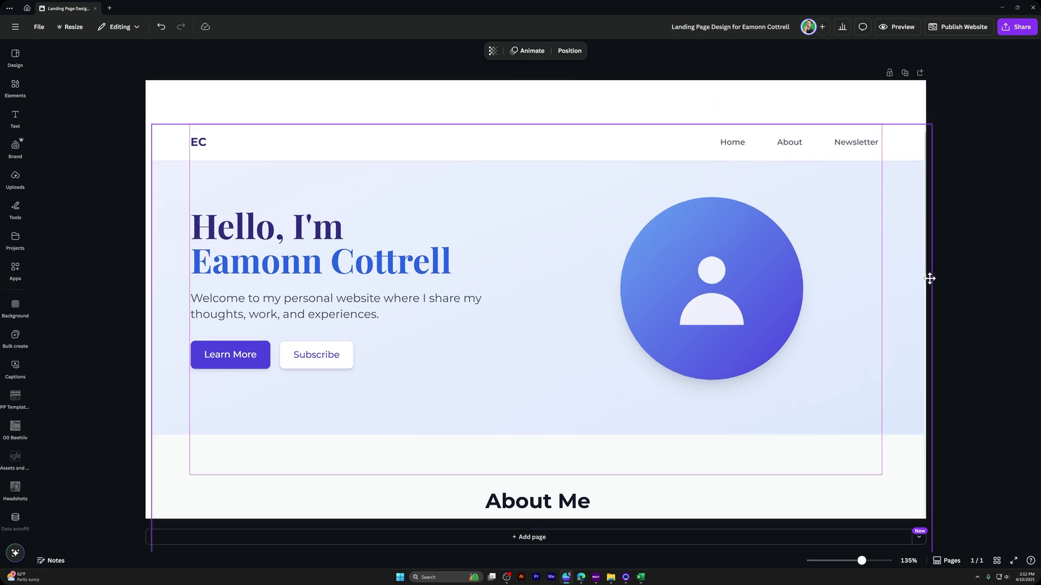
pyautogui.moveTo(912, 232); pyautogui.dragTo(911, 311)
pyautogui.hotkey('ctrl', 'z')
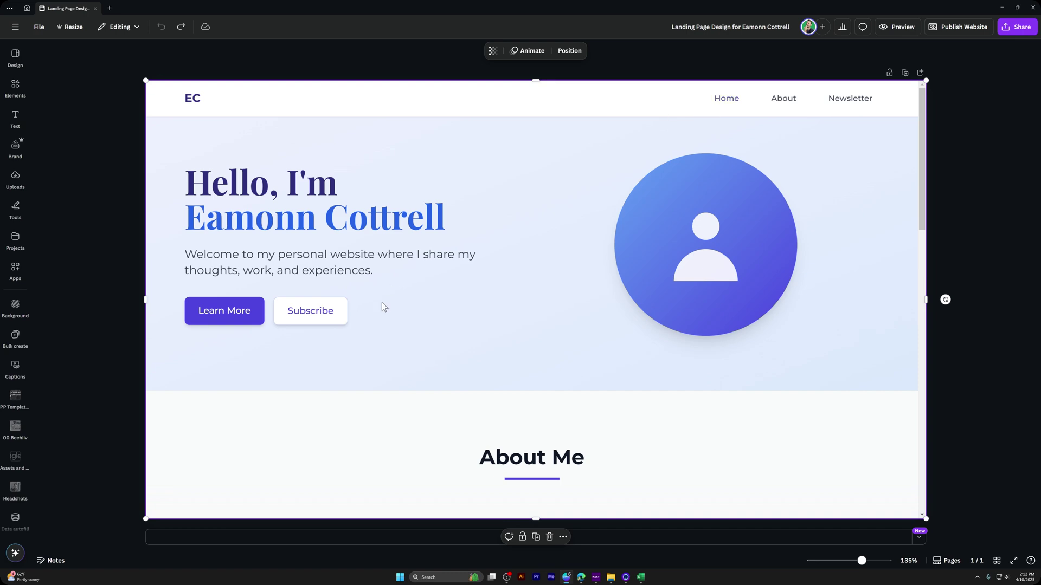
# - Test the page's Subscribe, About, hero and Stay Updated navigation links
pyautogui.scroll(-6, 383, 304)
pyautogui.scroll(-5, 471, 380)
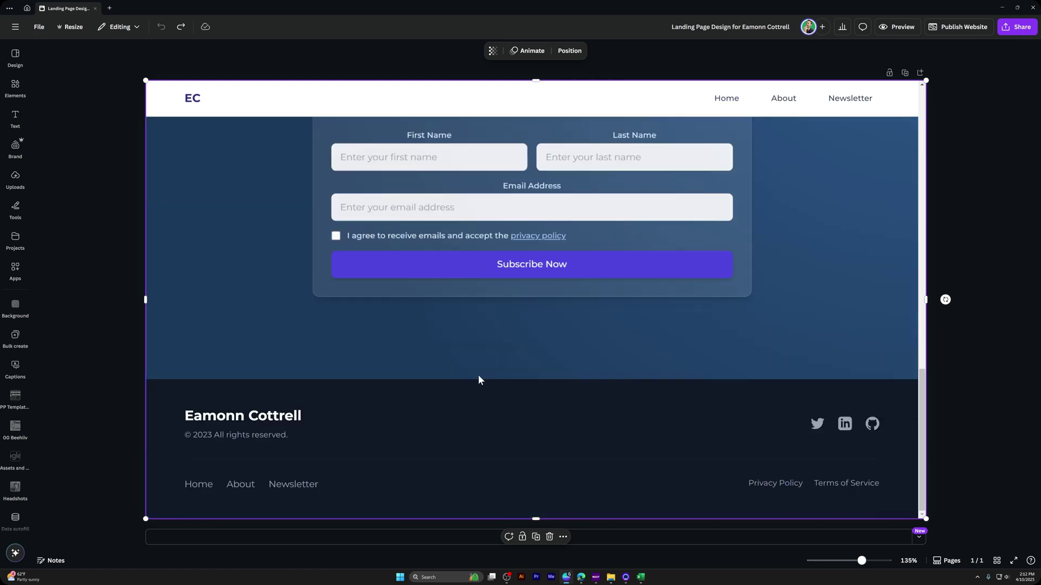
pyautogui.scroll(15, 483, 287)
pyautogui.scroll(-6, 454, 255)
pyautogui.scroll(6, 452, 232)
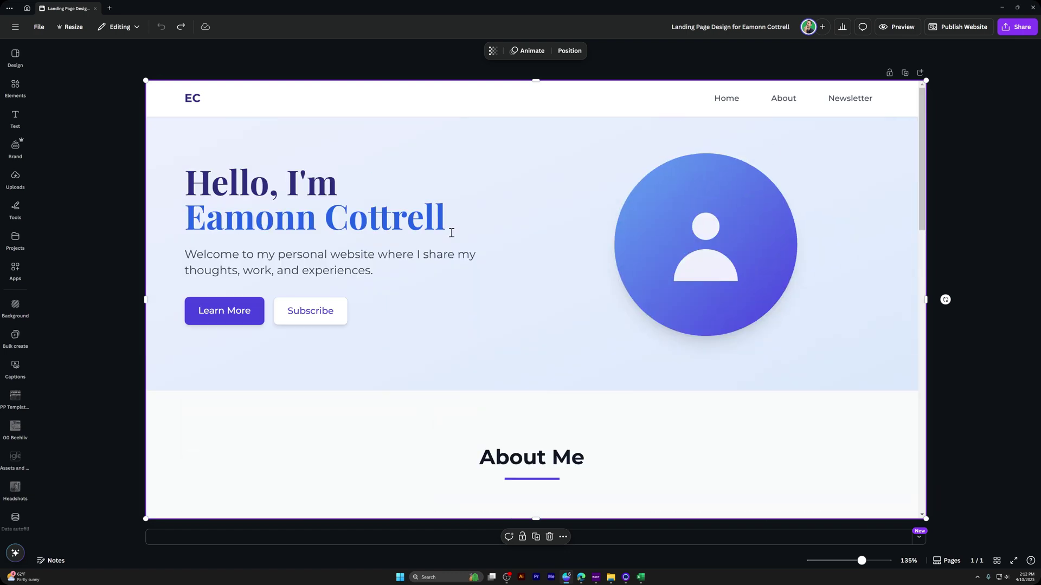
pyautogui.click(308, 320)
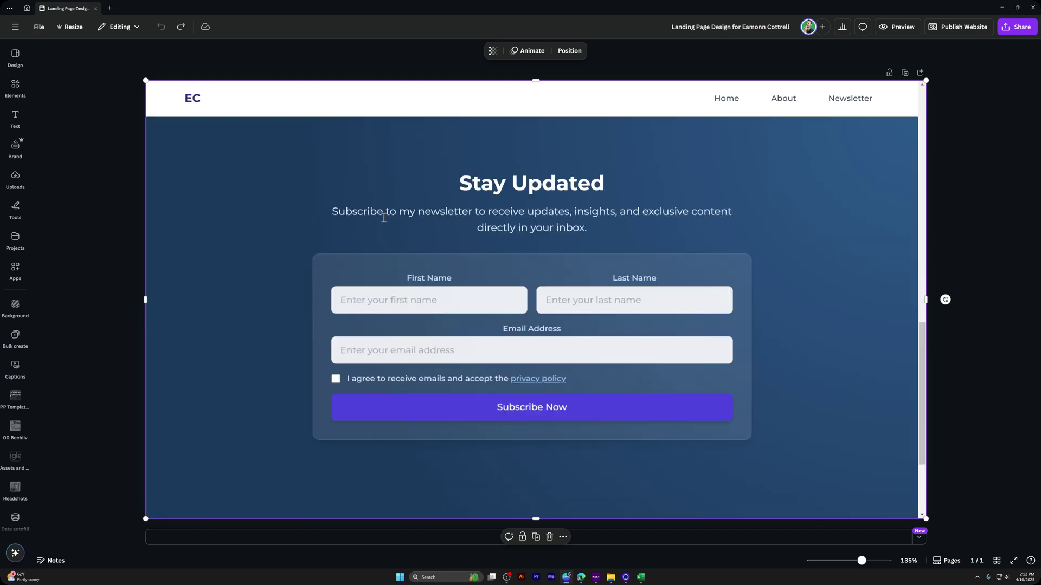
pyautogui.scroll(10, 455, 251)
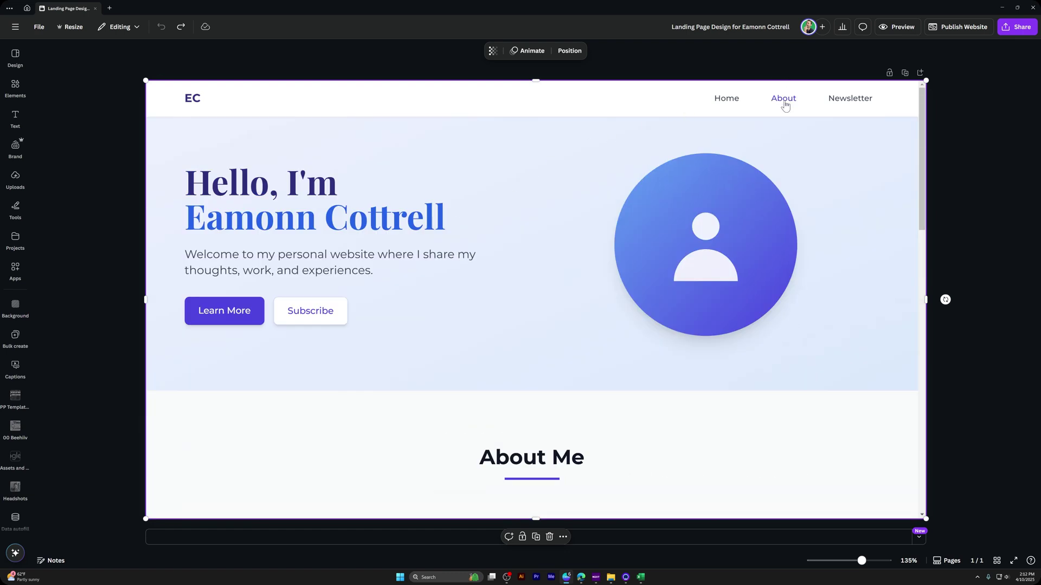
pyautogui.click(784, 102)
pyautogui.click(732, 104)
pyautogui.click(832, 105)
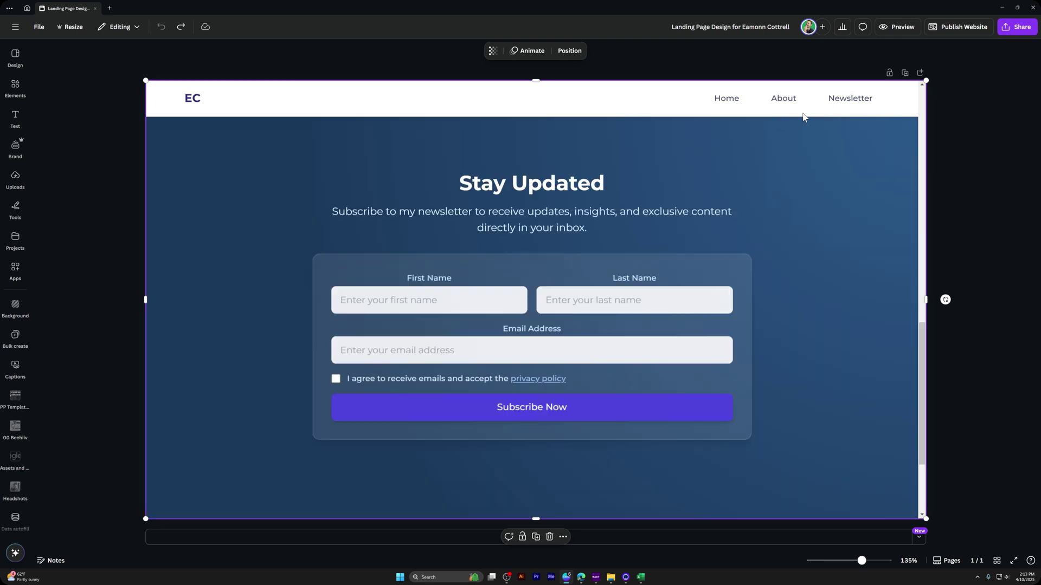
pyautogui.scroll(-3, 506, 341)
pyautogui.scroll(10, 515, 328)
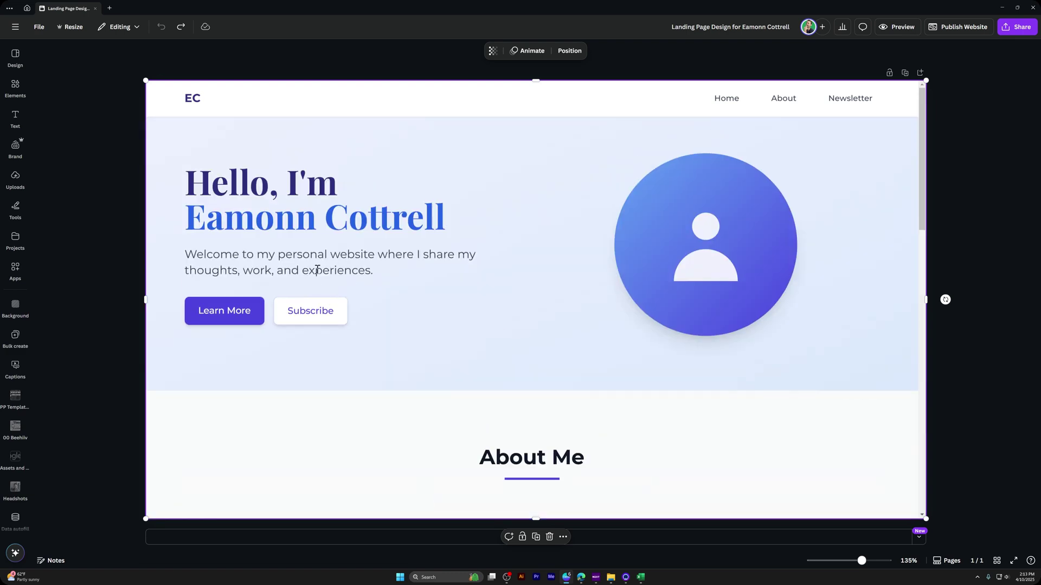
# - Highlight part of the word 'experiences', scroll down, and show the design full screen
pyautogui.moveTo(315, 270); pyautogui.dragTo(347, 270)
pyautogui.scroll(-1, 526, 340)
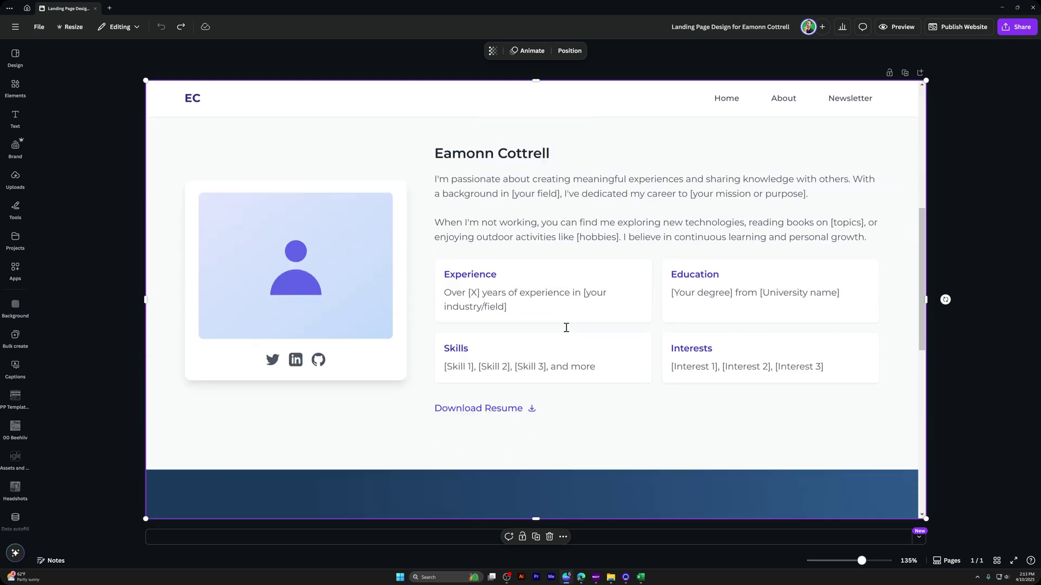
pyautogui.scroll(-3, 566, 327)
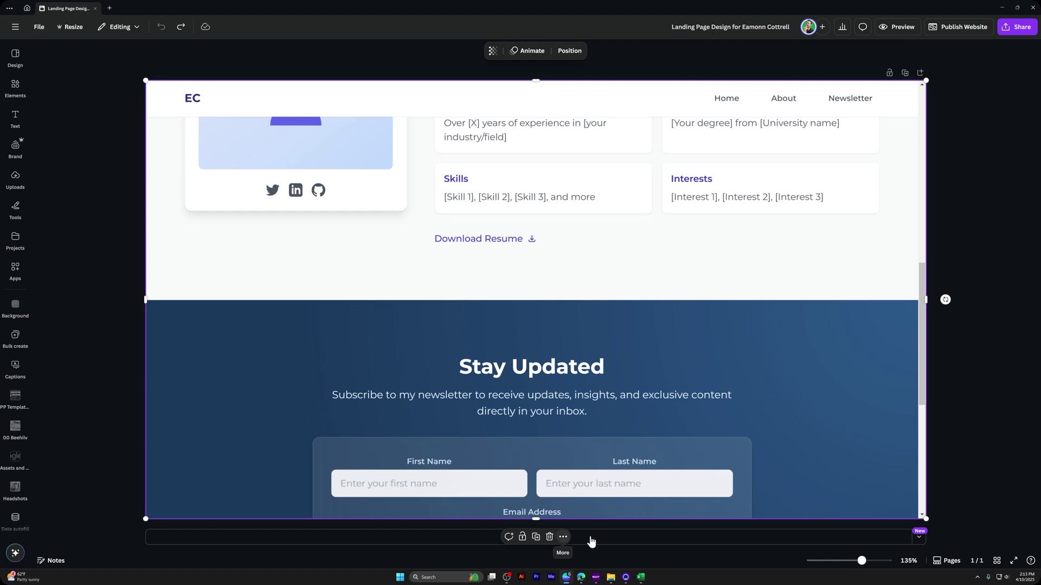
pyautogui.click(1013, 561)
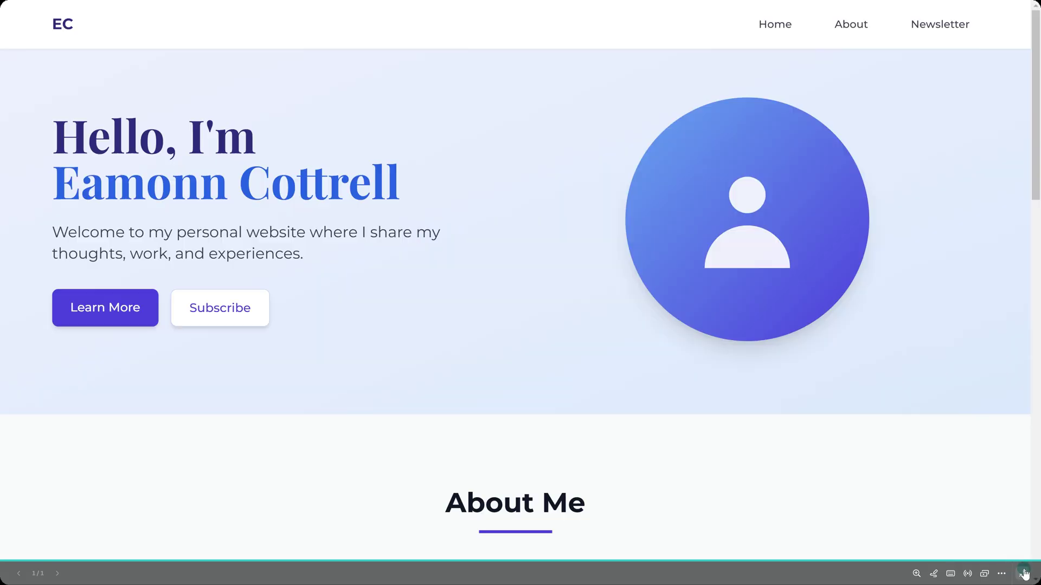
# - Leave full screen, glance at the page thumbnails and editing modes, then dismiss them
pyautogui.click(1024, 574)
pyautogui.click(997, 560)
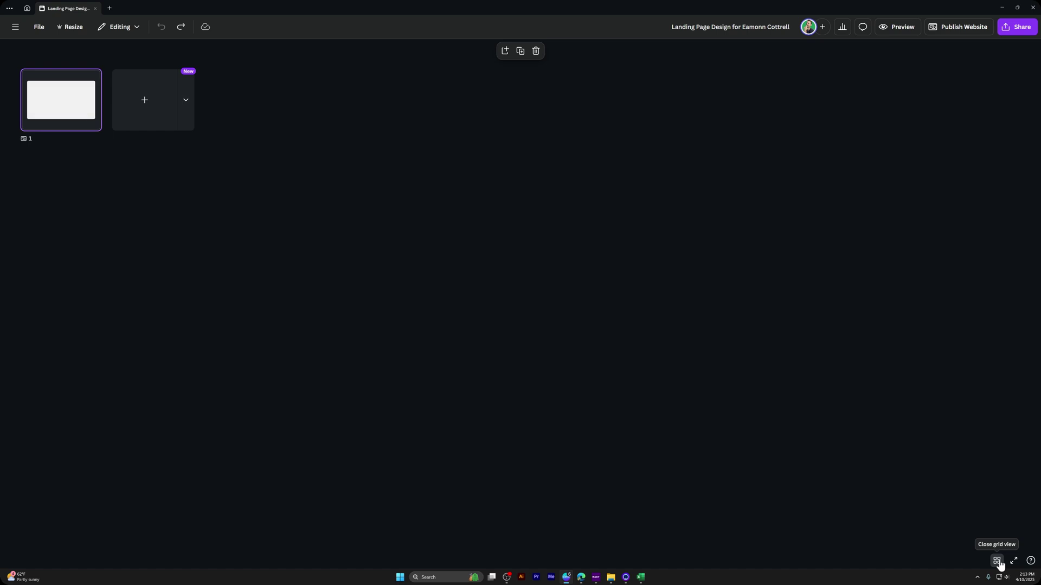
pyautogui.click(82, 118)
pyautogui.click(120, 26)
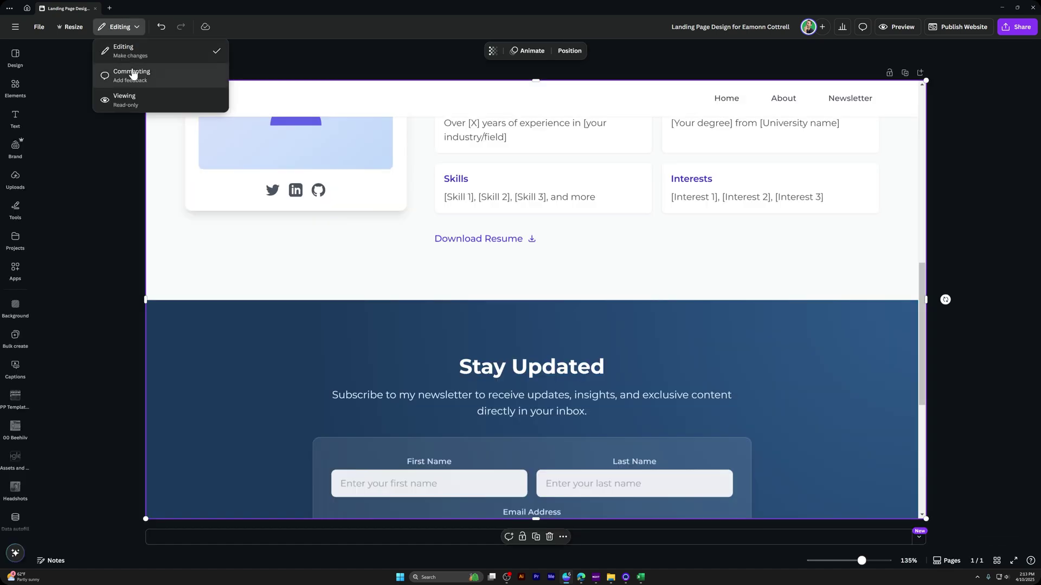
pyautogui.click(657, 183)
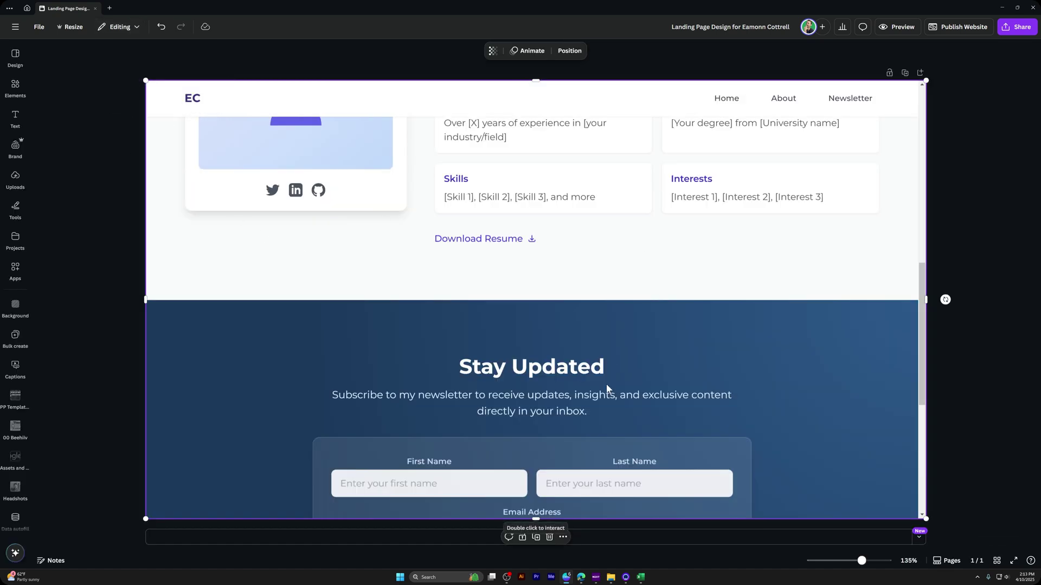
# - Undo an accidental move of the embedded website and close its more-actions menu
pyautogui.moveTo(562, 492); pyautogui.dragTo(589, 353)
pyautogui.hotkey('ctrl', 'z')
pyautogui.click(563, 538)
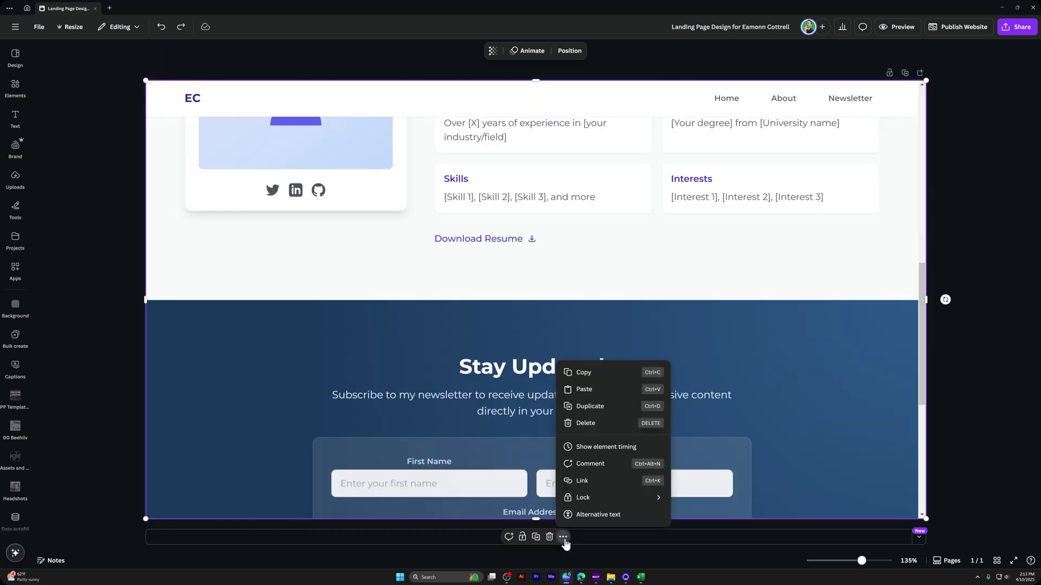
pyautogui.click(547, 347)
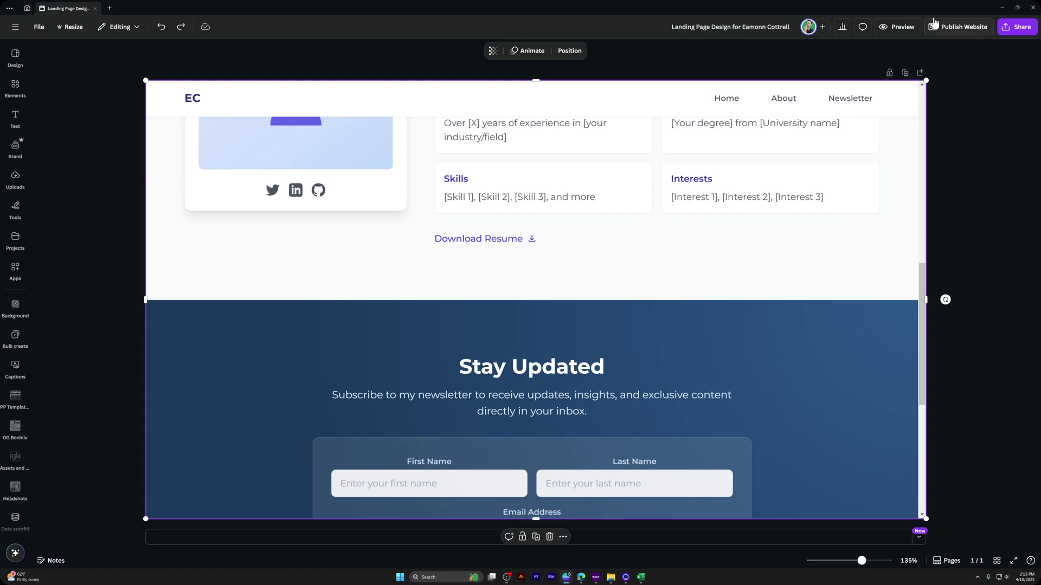
# - Preview the website and scroll through its hero section
pyautogui.click(900, 31)
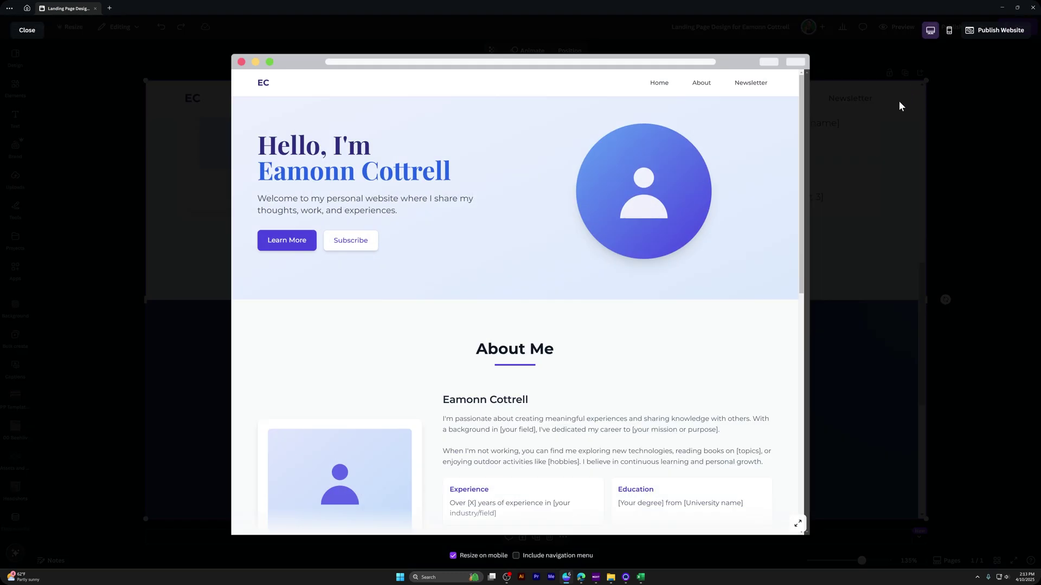
pyautogui.scroll(-8, 623, 201)
pyautogui.scroll(-1, 623, 200)
pyautogui.scroll(10, 624, 199)
# - Publish the landing page under a chosen my.canva.site subdomain, leaving the navigation menu off
pyautogui.click(985, 31)
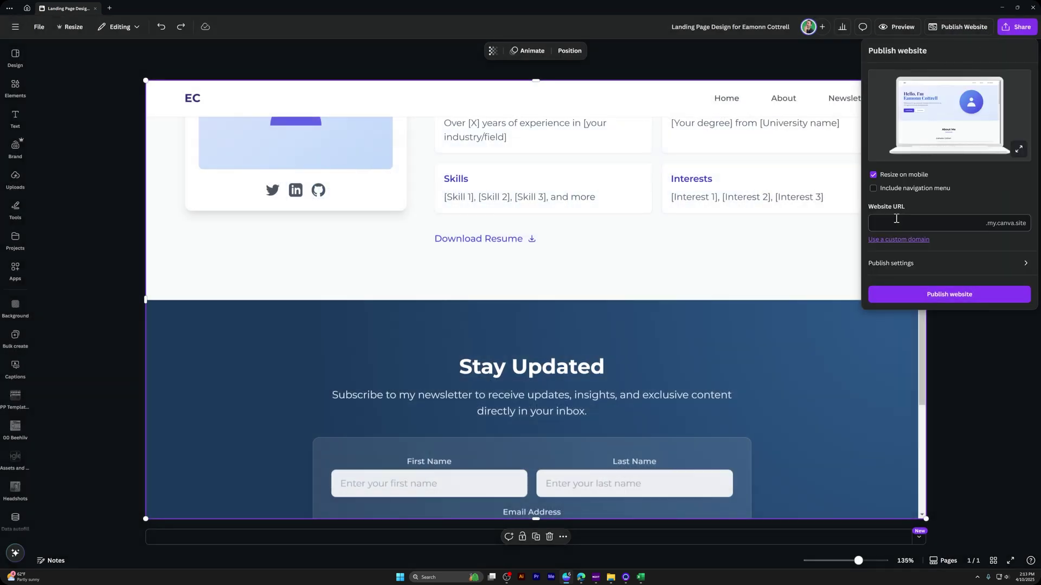
pyautogui.write('eamonn1')
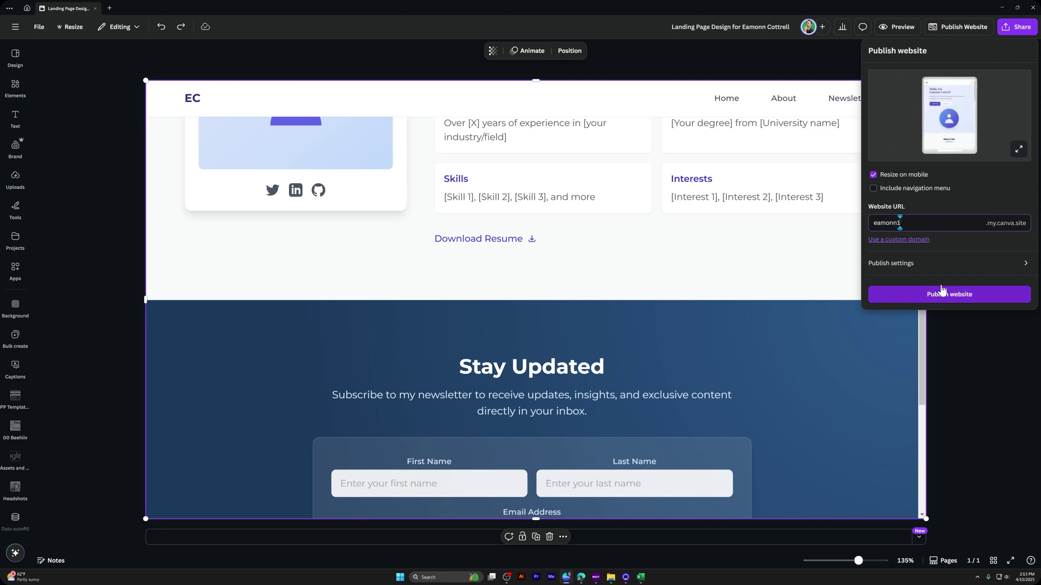
pyautogui.click(932, 190)
pyautogui.click(932, 191)
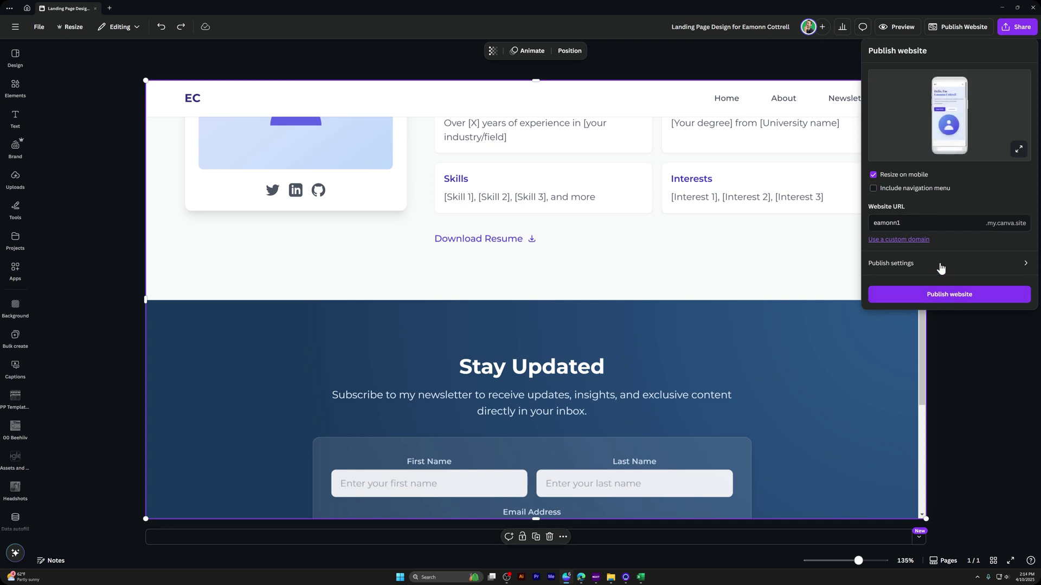
pyautogui.click(938, 263)
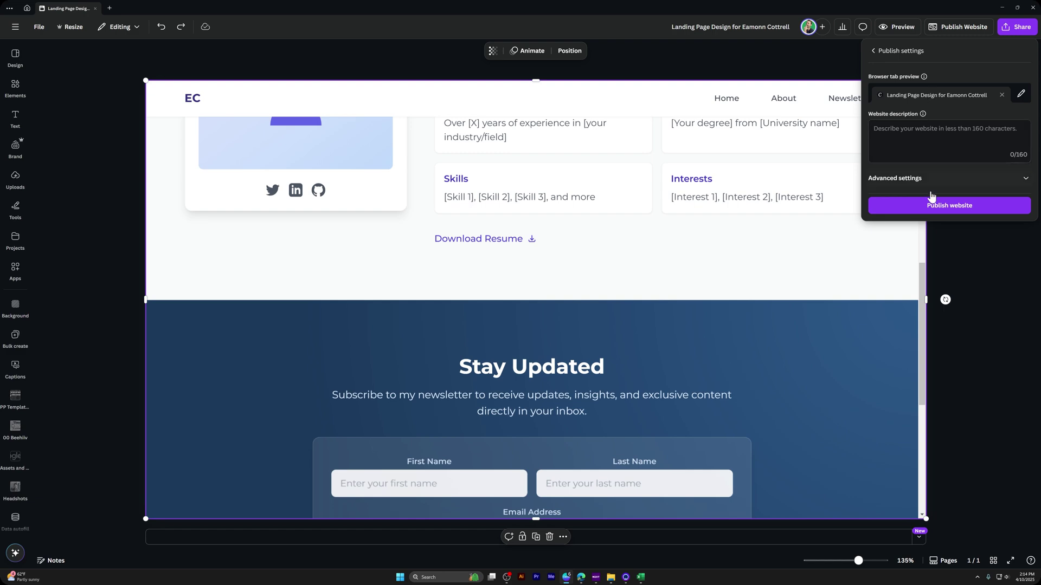
pyautogui.click(934, 204)
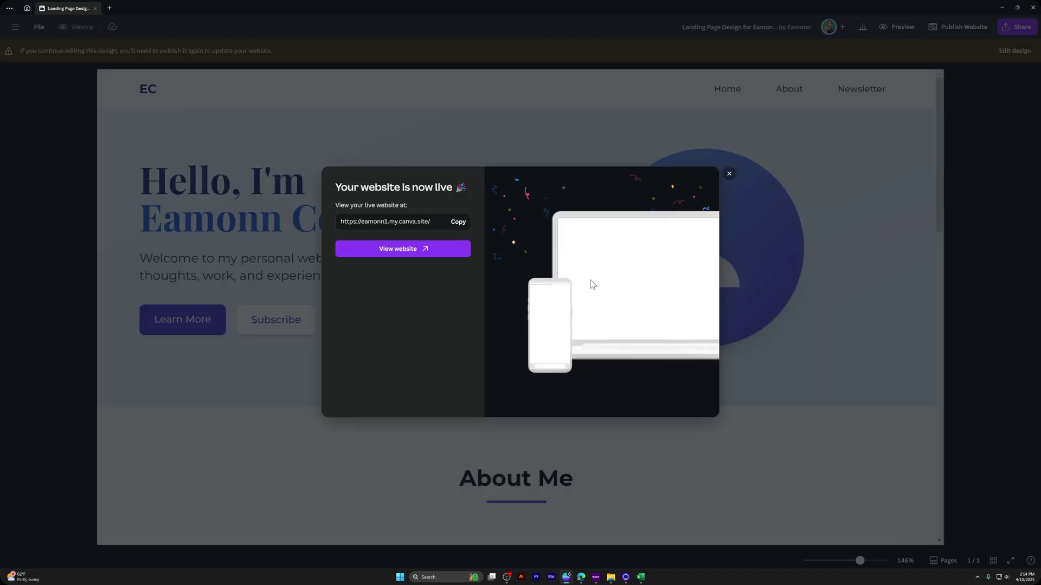
# - Open the live site in Edge, maximize the window and zoom the page to 125%
pyautogui.click(406, 249)
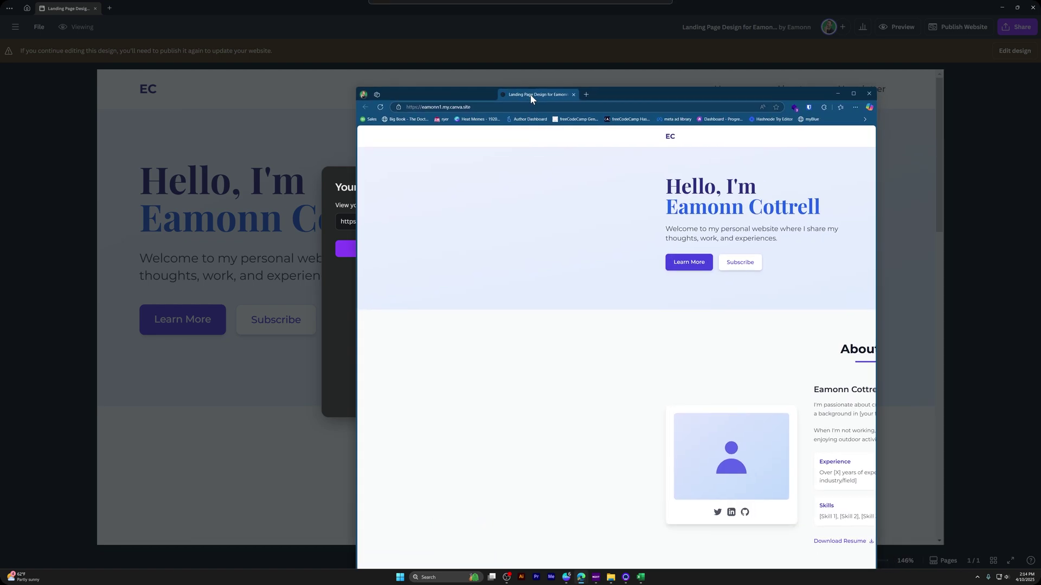
pyautogui.moveTo(530, 94); pyautogui.dragTo(396, 45)
pyautogui.doubleClick(396, 46)
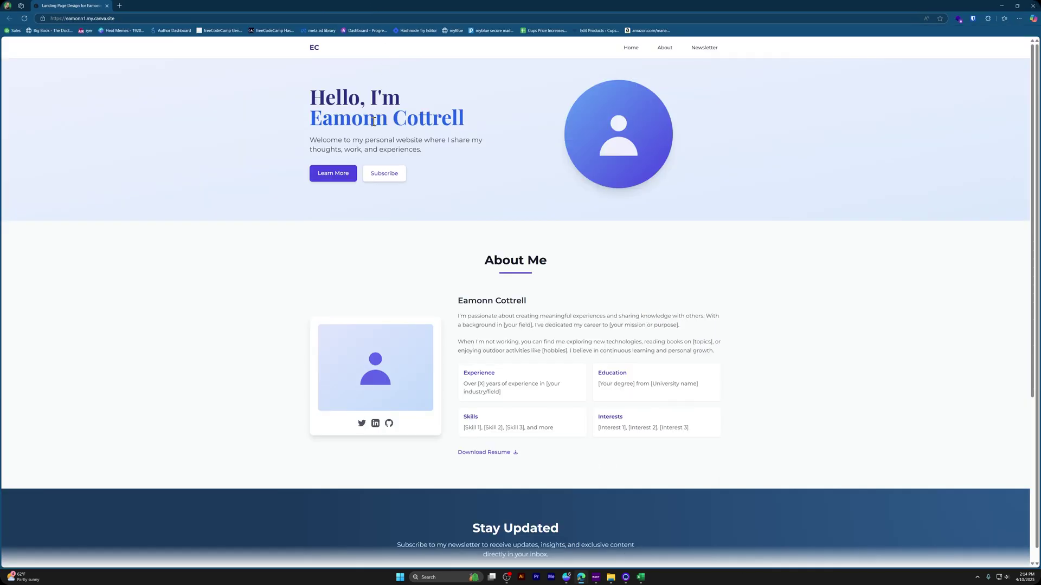
pyautogui.hotkey('ctrl', '+')
pyautogui.hotkey('ctrl', '+')
pyautogui.scroll(-8, 408, 148)
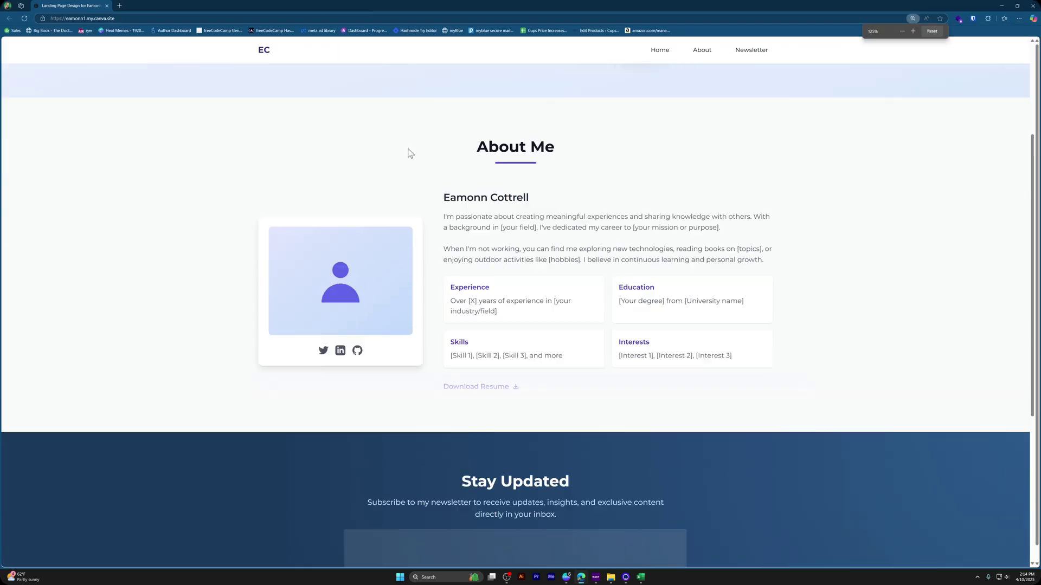
pyautogui.scroll(8, 411, 154)
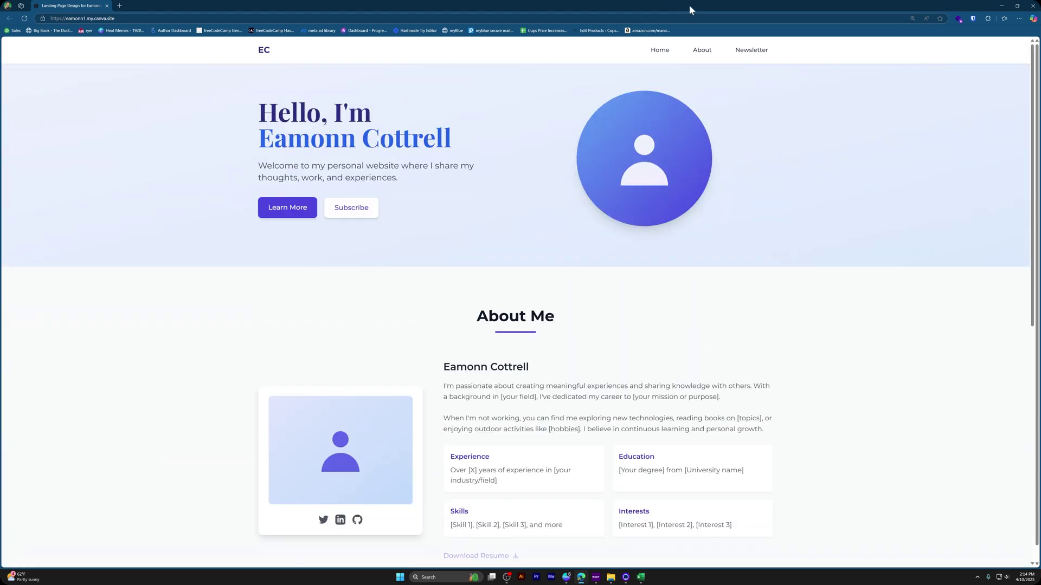
# - Try the About Me and Home navigation links on the live page, then open developer tools
pyautogui.click(702, 50)
pyautogui.click(659, 54)
pyautogui.moveTo(316, 142); pyautogui.dragTo(481, 158)
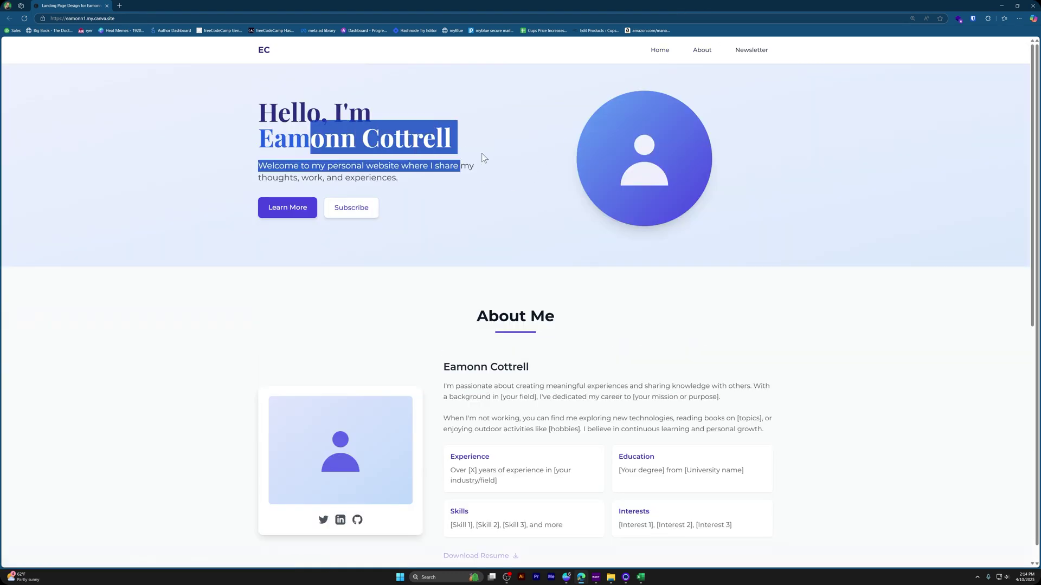
pyautogui.click(597, 154)
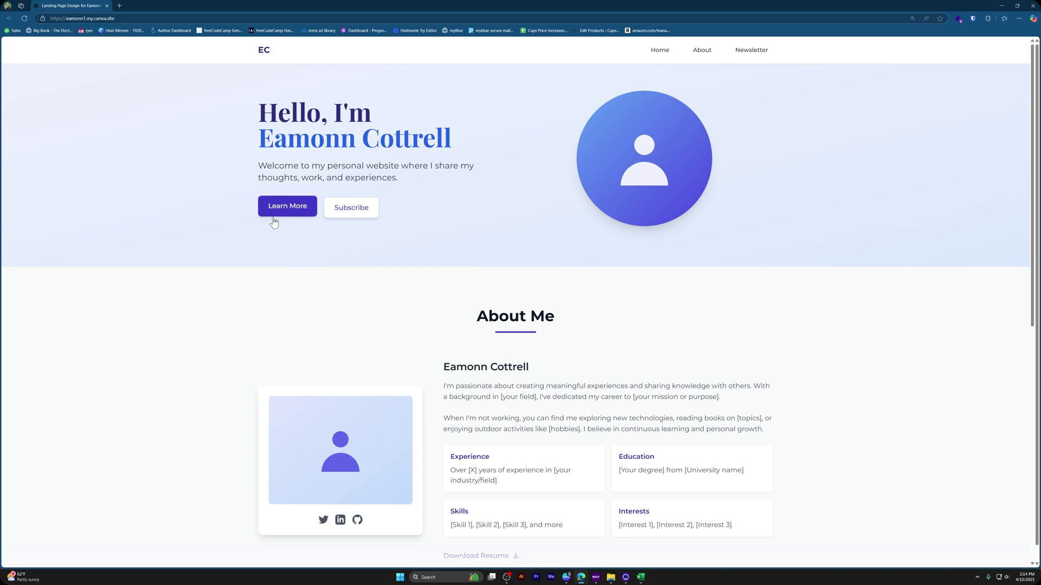
pyautogui.doubleClick(167, 9)
pyautogui.doubleClick(168, 11)
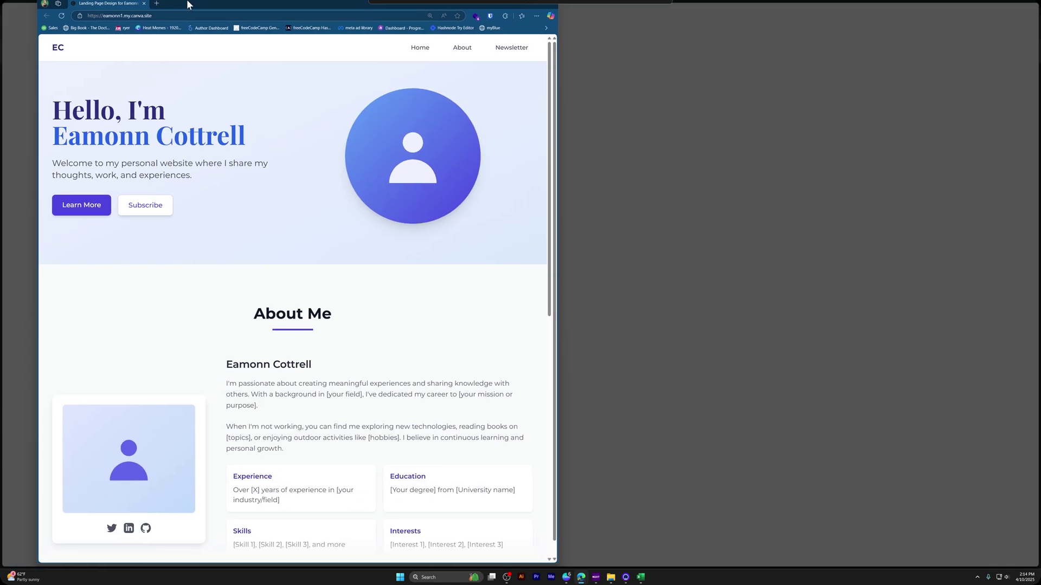
pyautogui.press('F12')
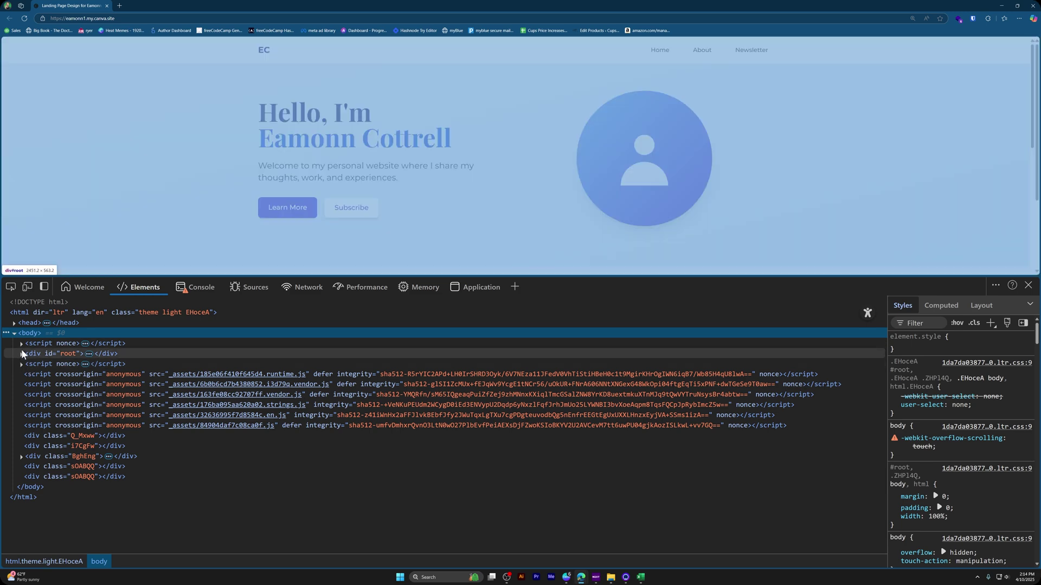
# - Expand the root, main and nested container nodes in Elements down to the ZRRuDw container
pyautogui.click(21, 354)
pyautogui.click(25, 365)
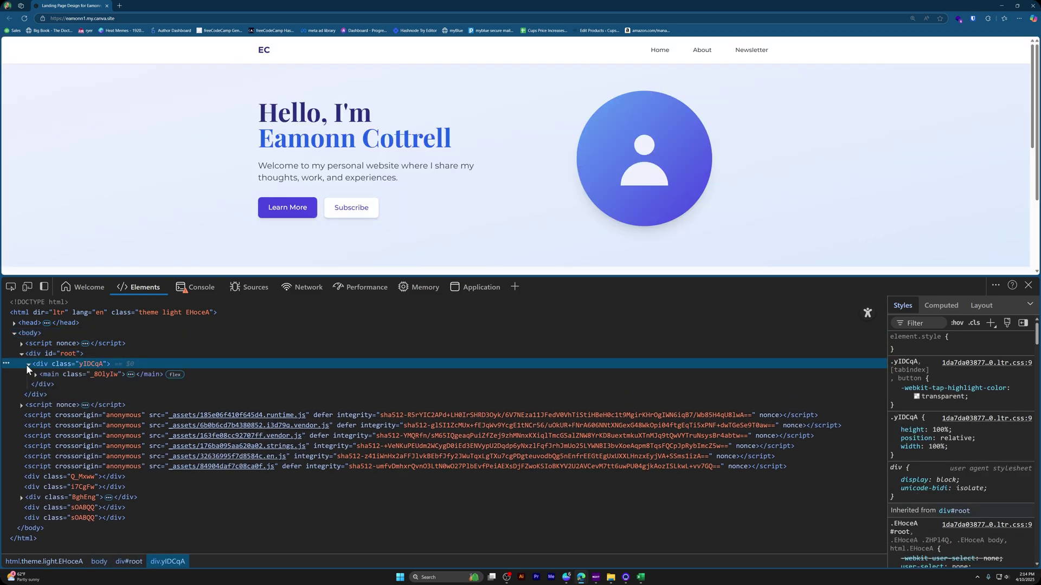
pyautogui.click(32, 373)
pyautogui.click(42, 384)
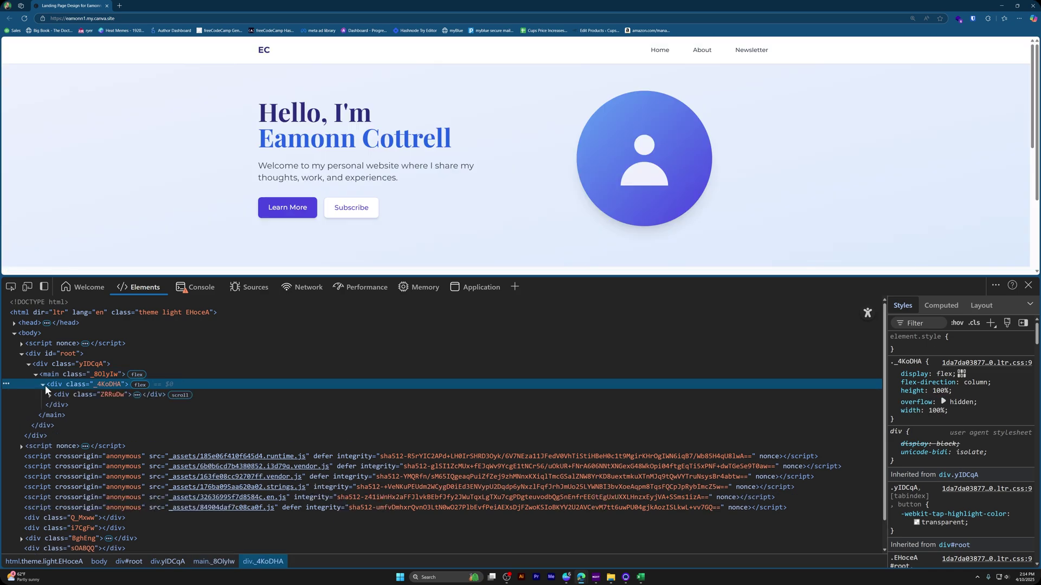
pyautogui.click(48, 395)
pyautogui.click(49, 395)
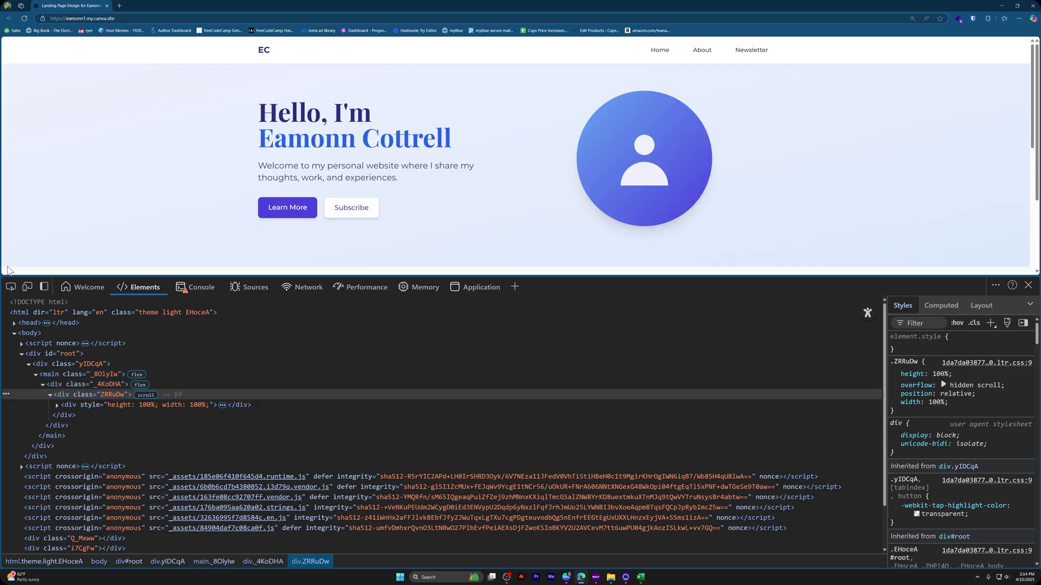
# - Inspect the hero welcome paragraph, close developer tools and switch back to Canva
pyautogui.click(11, 287)
pyautogui.click(325, 171)
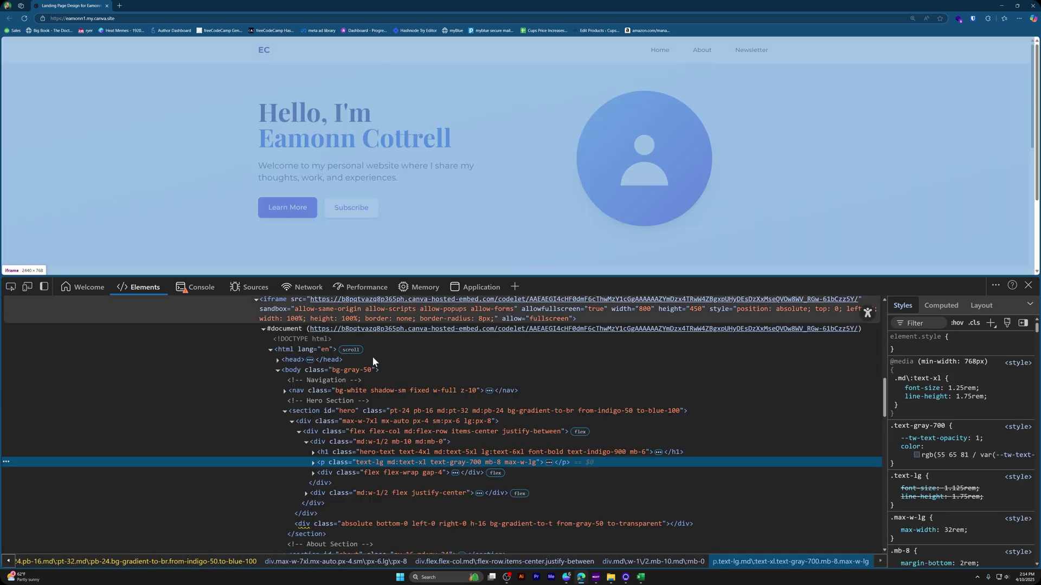
pyautogui.scroll(5, 373, 359)
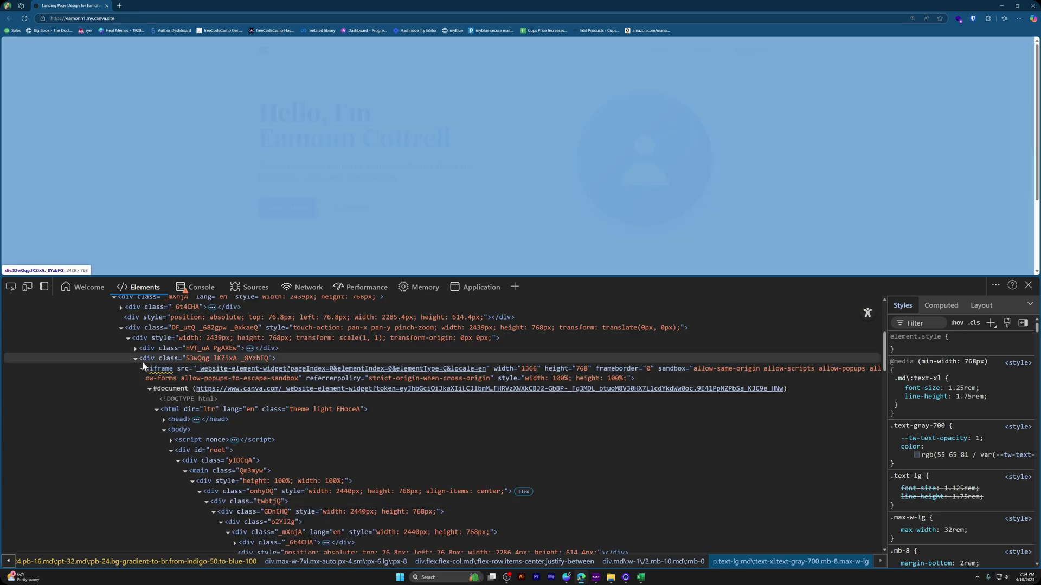
pyautogui.scroll(-1, 287, 545)
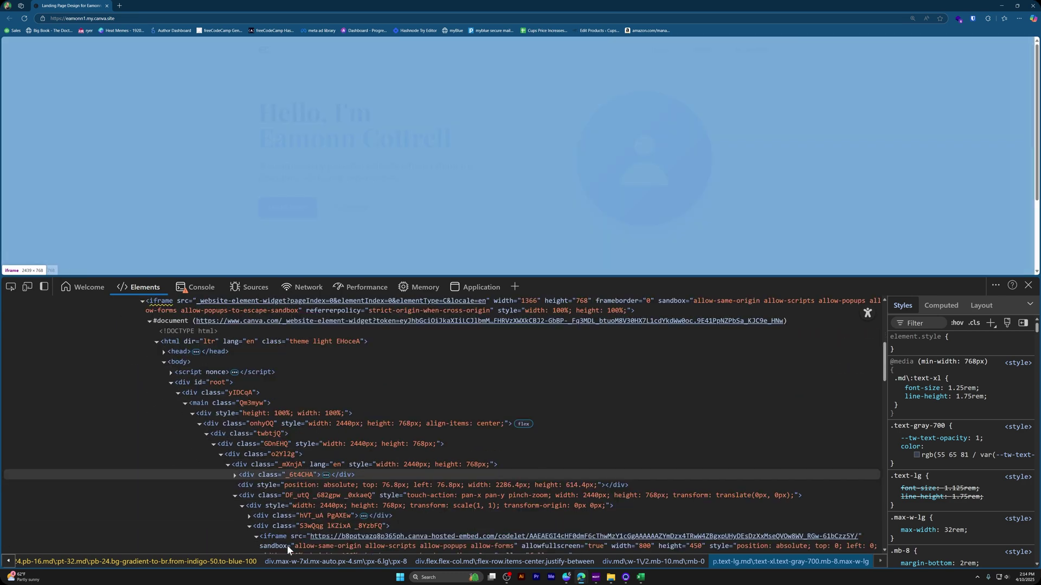
pyautogui.scroll(4, 489, 336)
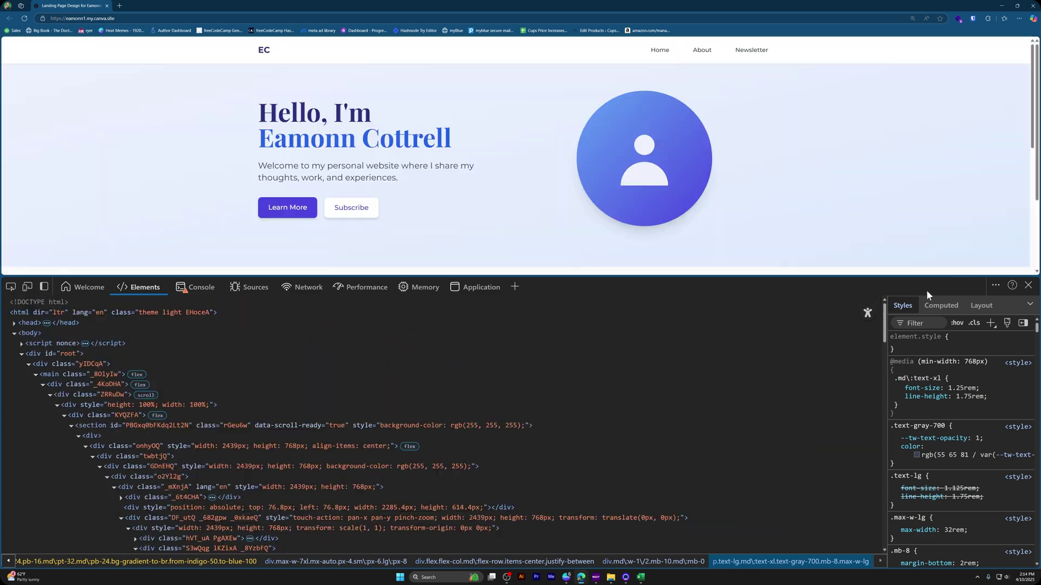
pyautogui.click(1028, 285)
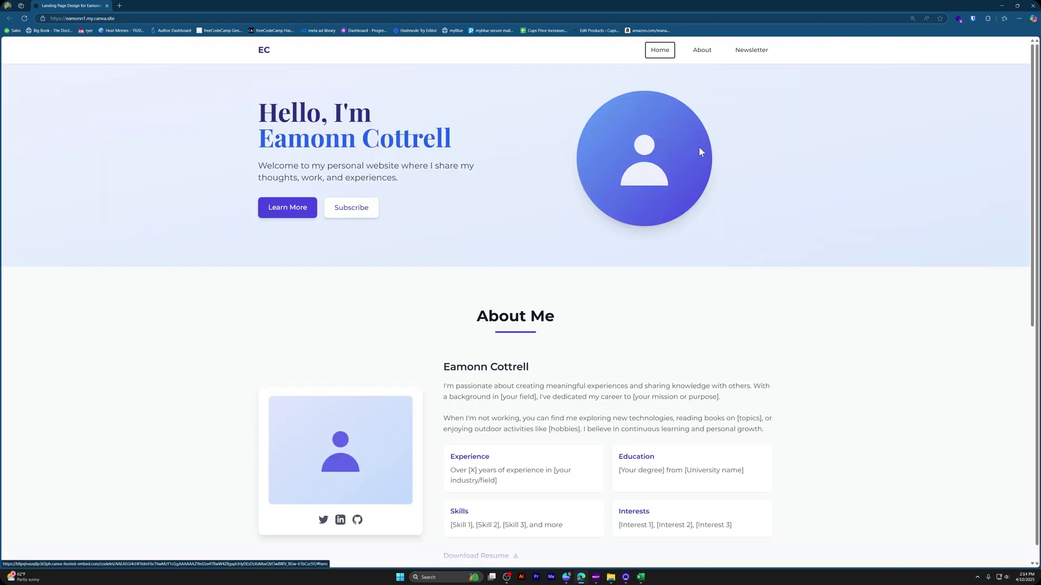
pyautogui.moveTo(240, 4); pyautogui.dragTo(759, 144)
pyautogui.hotkey('alt', 'Tab')
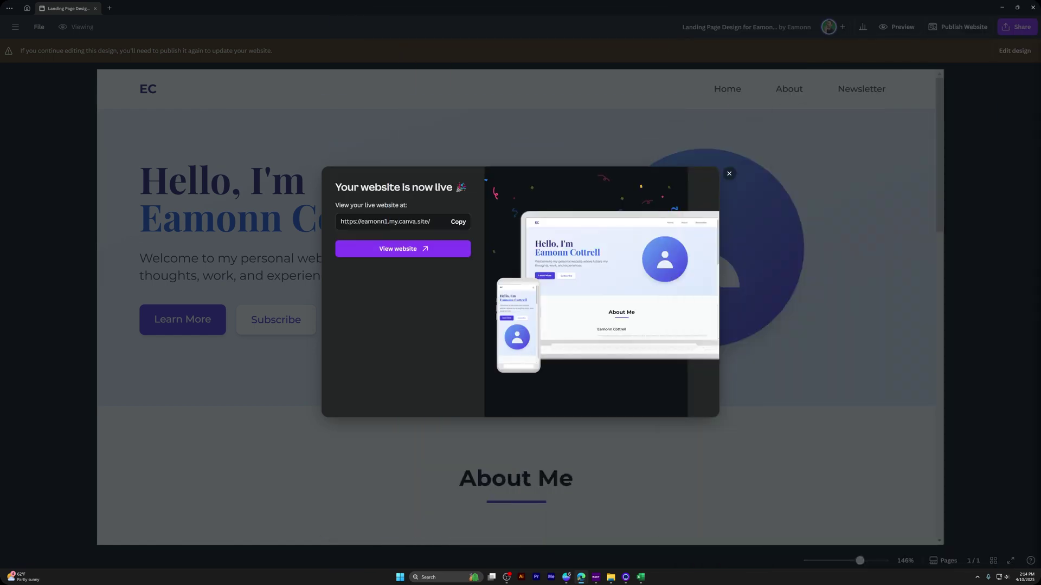
# - Dismiss the website-is-live message and put the published page back into editing
pyautogui.click(729, 174)
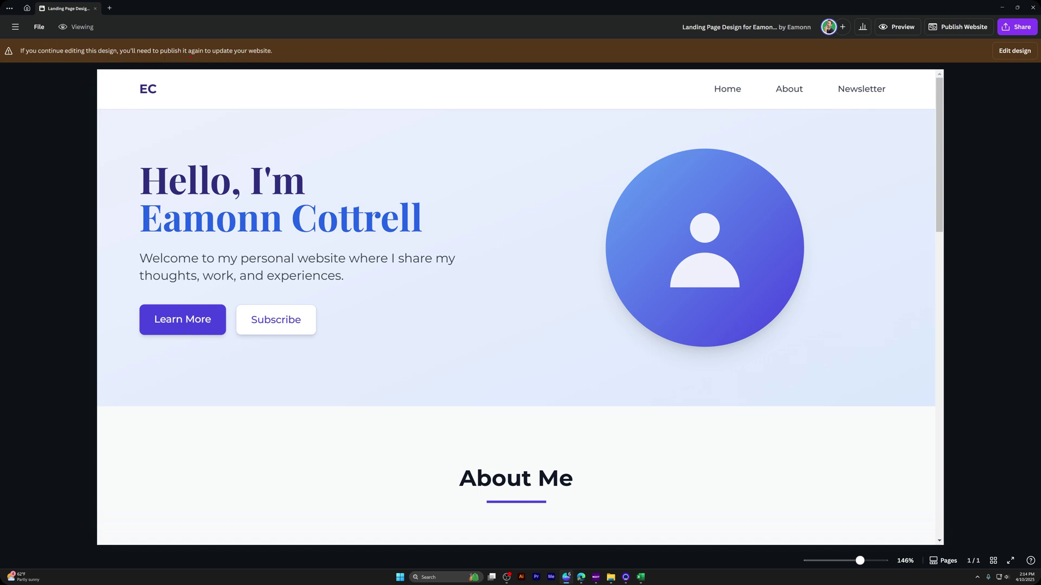
pyautogui.moveTo(273, 69); pyautogui.dragTo(15, 29)
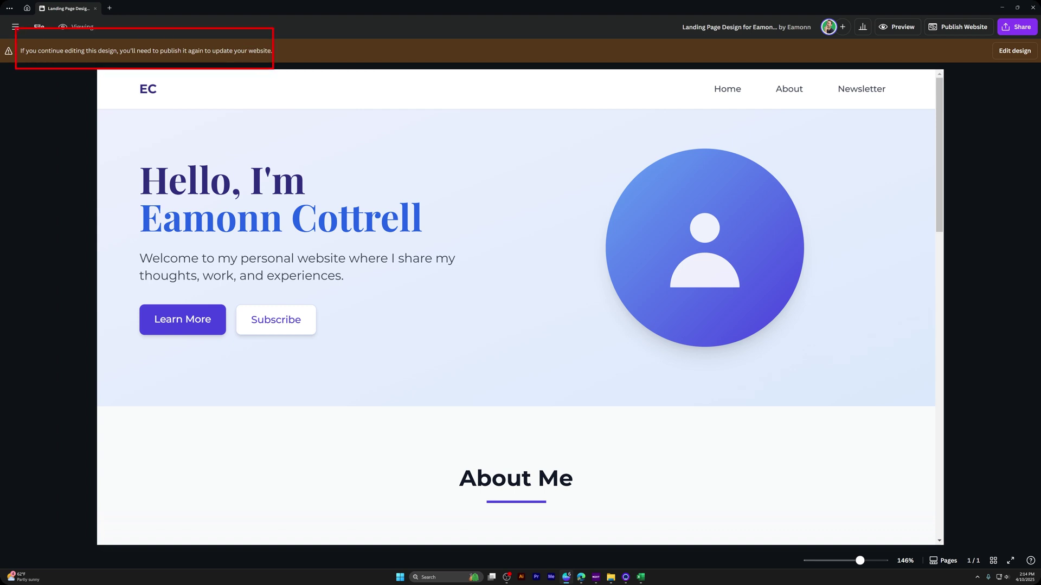
pyautogui.press('Escape')
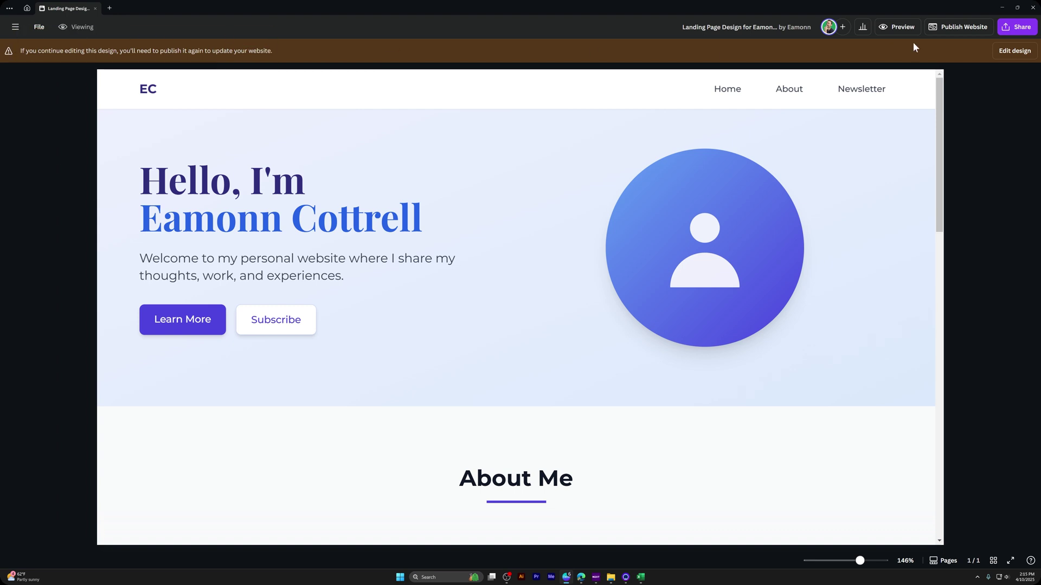
pyautogui.click(1014, 51)
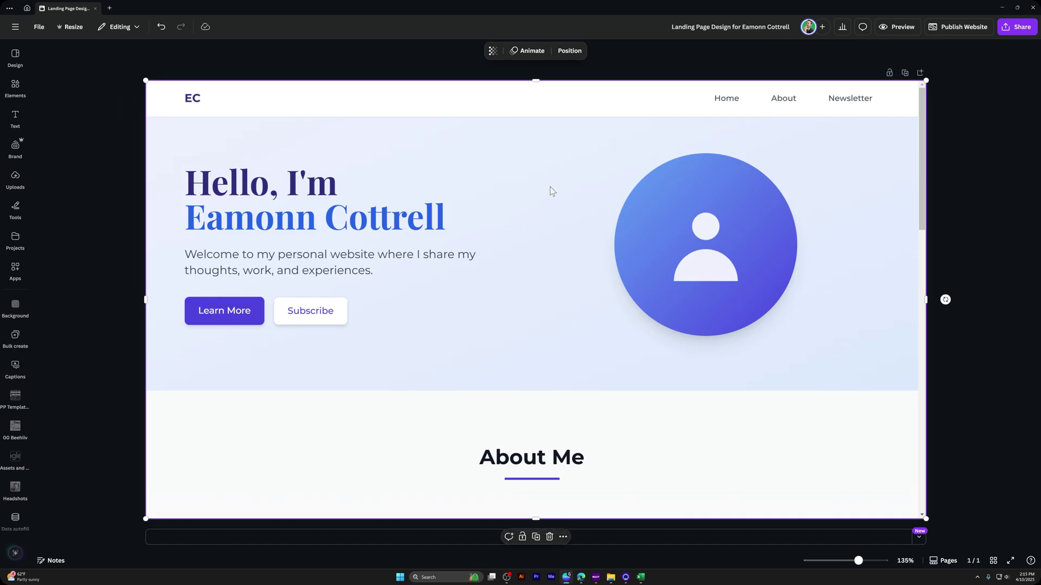
# - Select the About Me heading text, test narrowing the page width, then return to the Canva AI chat
pyautogui.doubleClick(517, 463)
pyautogui.tripleClick(517, 463)
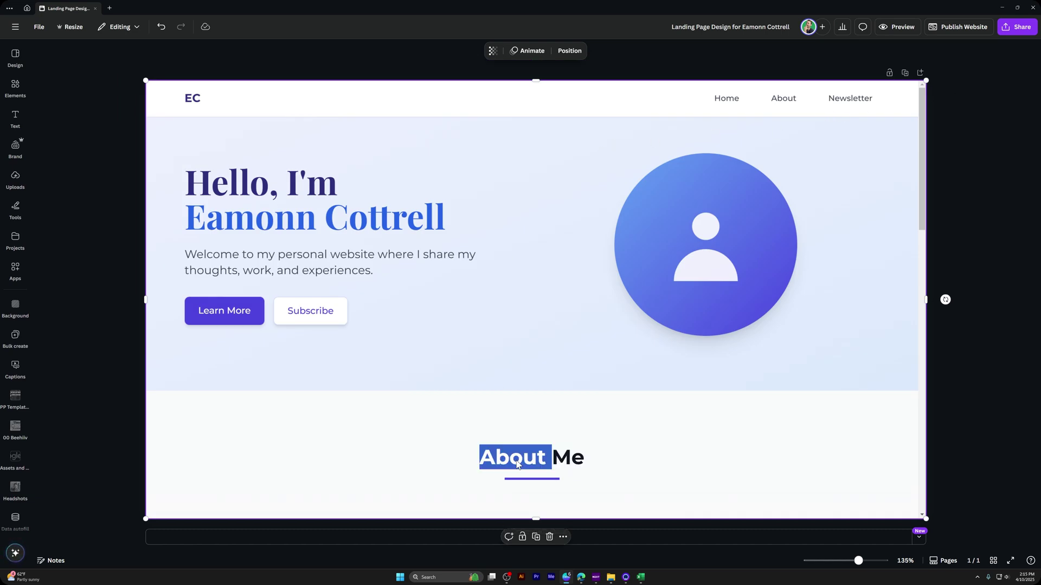
pyautogui.moveTo(145, 299)
pyautogui.mouseDown()
pyautogui.moveTo(286, 297)
pyautogui.moveTo(149, 292)
pyautogui.mouseUp()
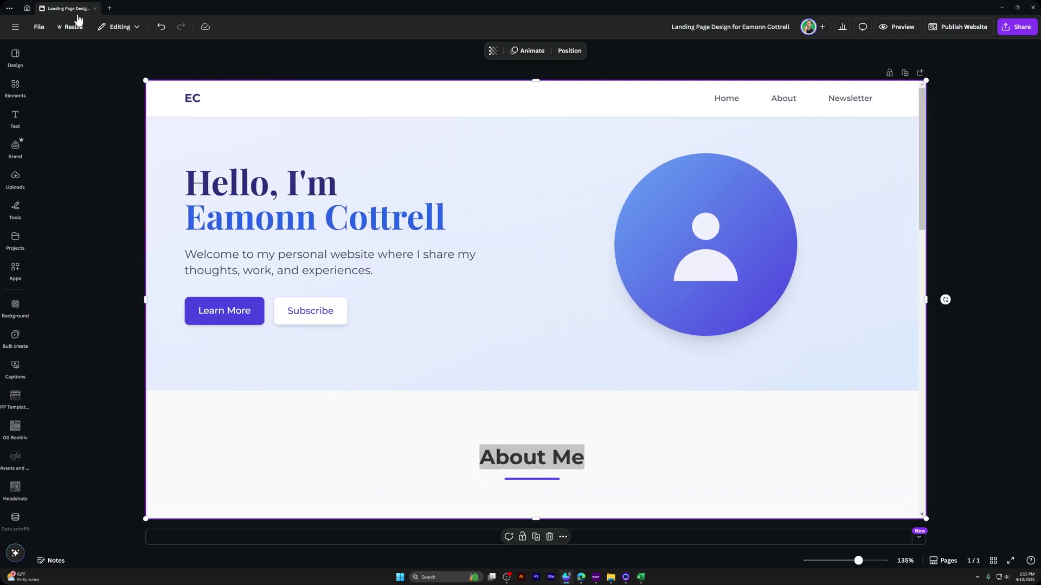
pyautogui.click(27, 7)
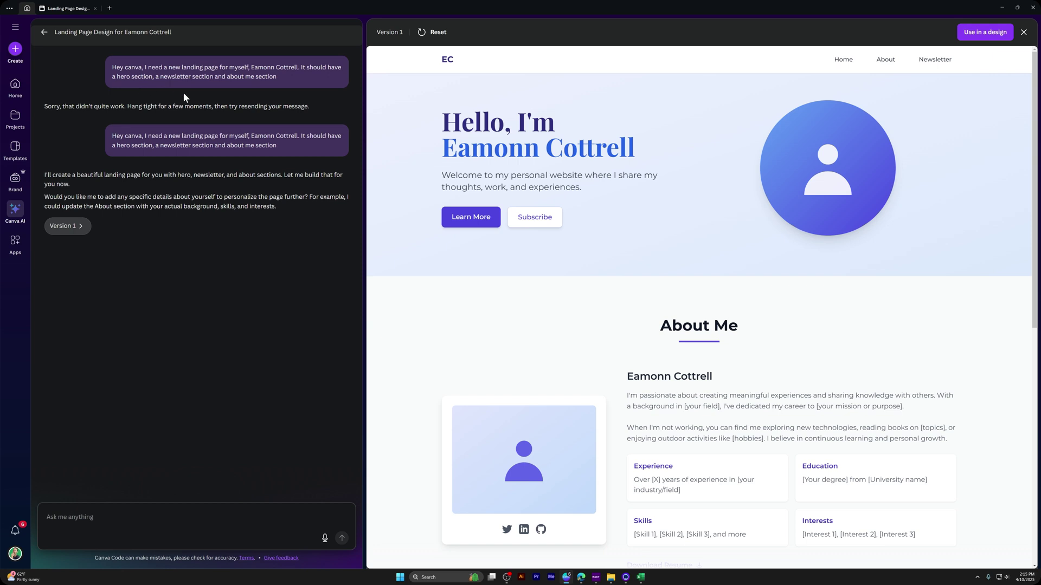
# - Ask Canva AI 'how can I make edits to the information in this html code?'
pyautogui.scroll(-4, 515, 145)
pyautogui.click(71, 518)
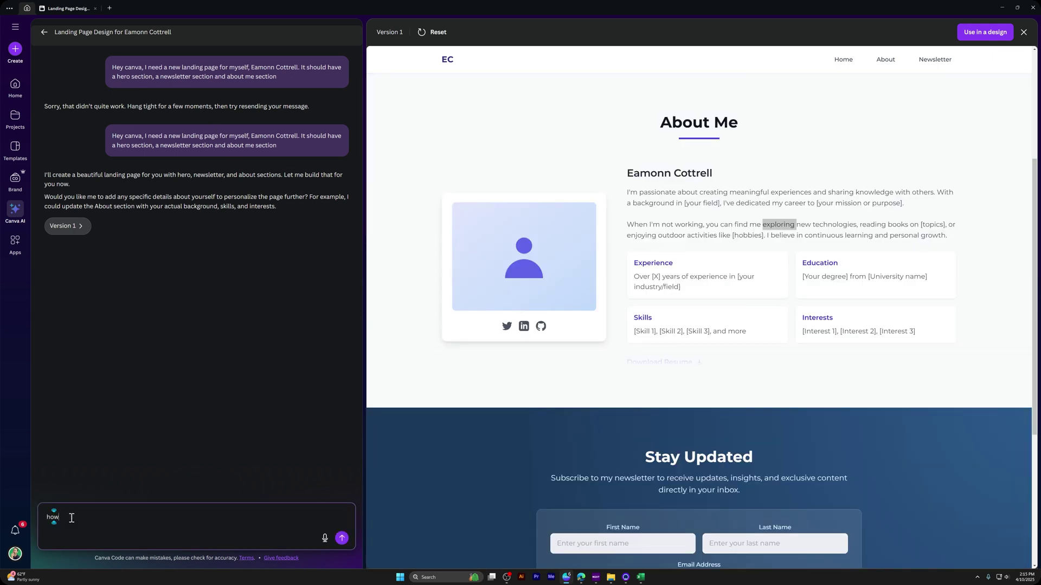
pyautogui.write('how can I ma')
pyautogui.write('ke edits to the in')
pyautogui.write('formation in this ')
pyautogui.write('html')
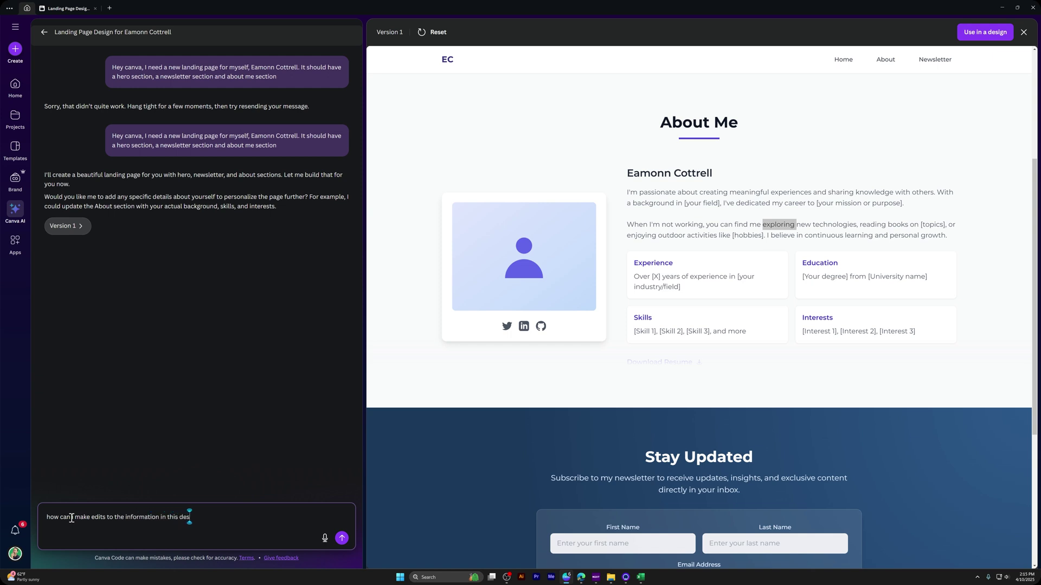
pyautogui.write(' code?')
pyautogui.press('Return')
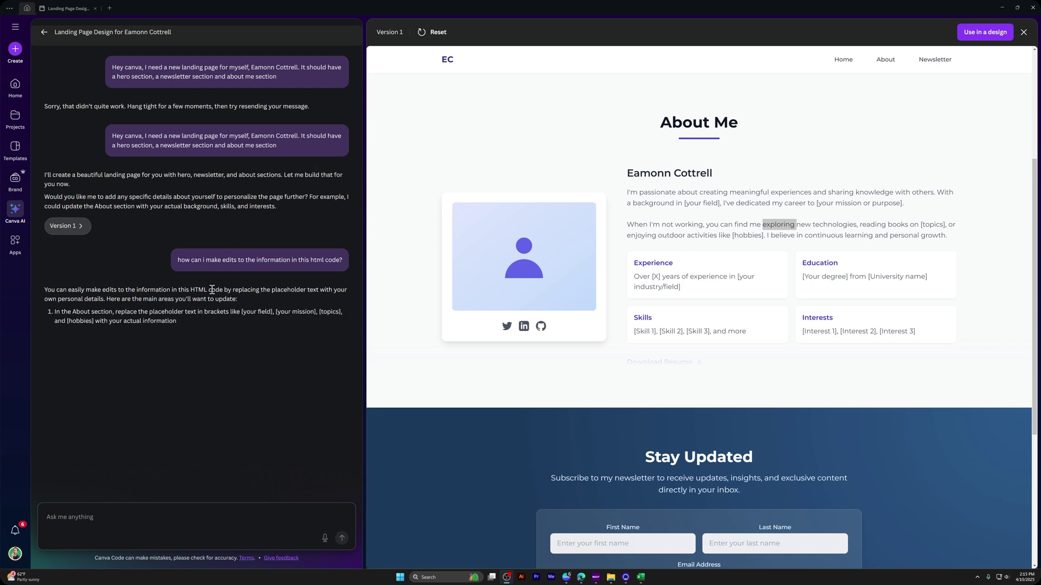
# - Send the follow-up 'Yes, please explain. When I click those elements... and type, nothing changes'
pyautogui.moveTo(209, 290); pyautogui.dragTo(242, 302)
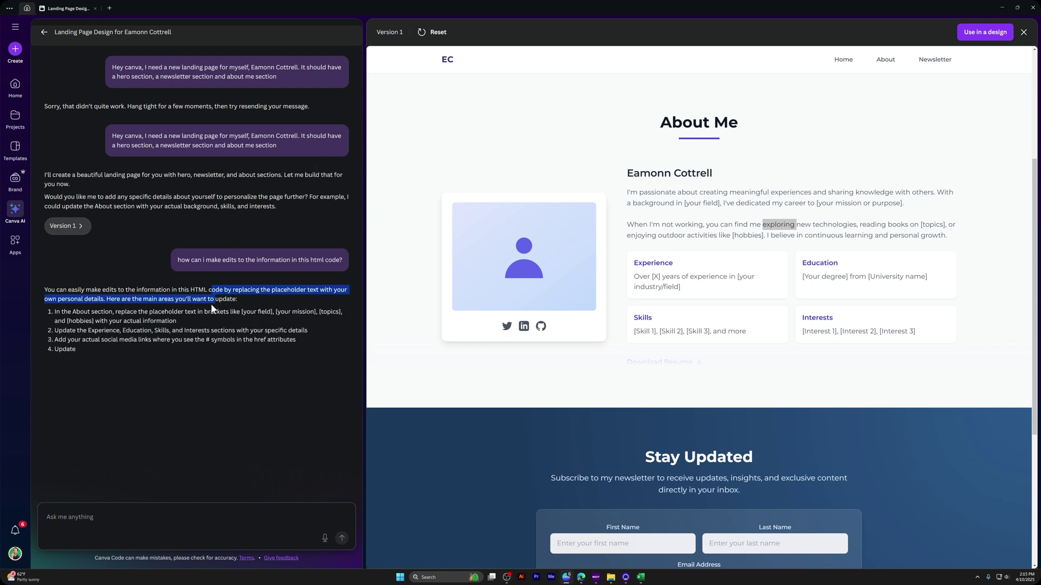
pyautogui.click(188, 316)
pyautogui.click(705, 216)
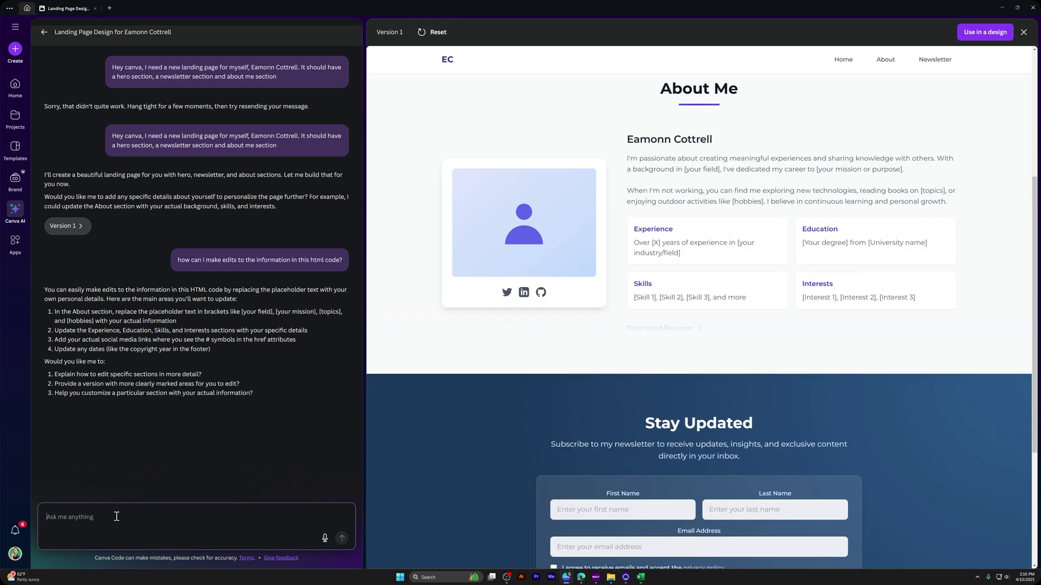
pyautogui.click(116, 516)
pyautogui.write('Yes, please explain. When I click those elements, th')
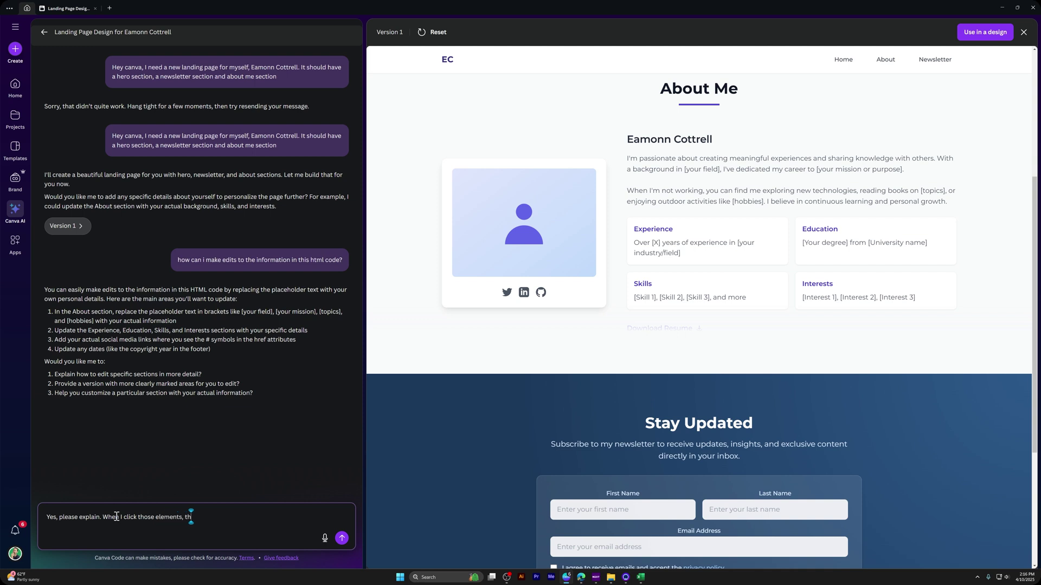
pyautogui.write(' and type, nothing changes')
pyautogui.press('Return')
pyautogui.click(109, 8)
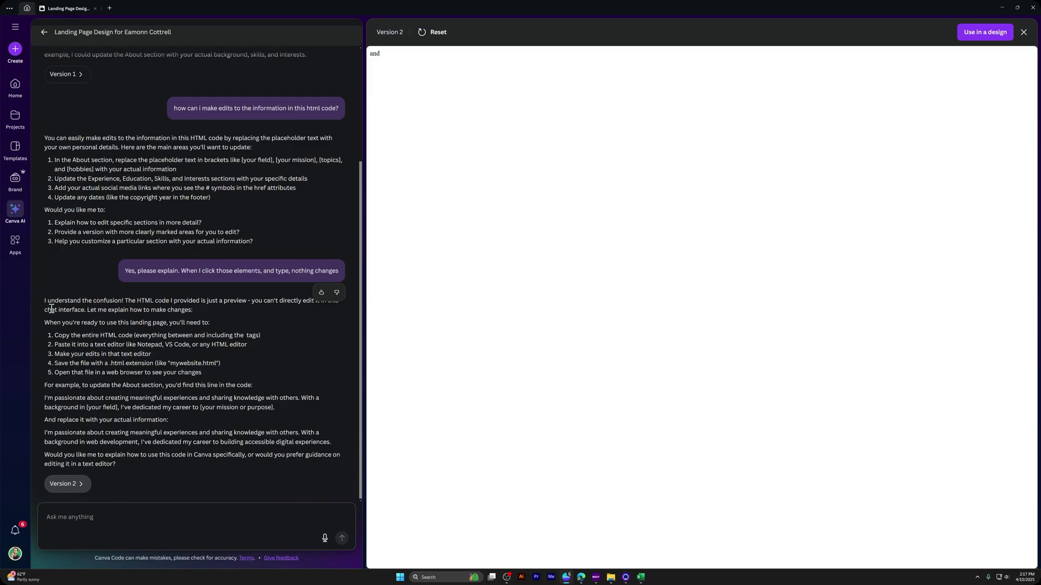
# - Read the AI's explanation about editing the HTML in a text editor, then close the Landing Page Design tab
pyautogui.moveTo(51, 308); pyautogui.dragTo(183, 313)
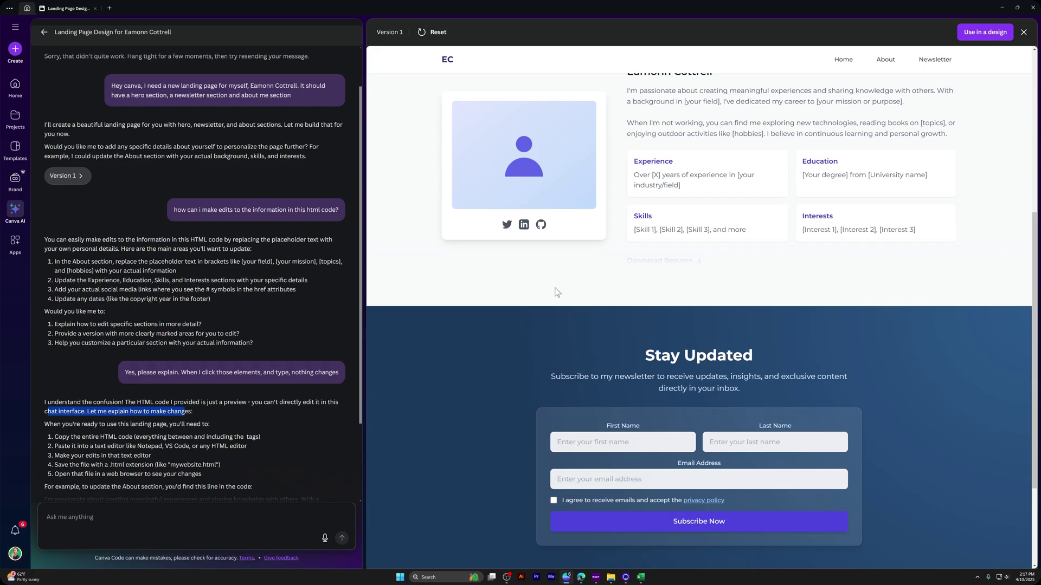
pyautogui.scroll(1, 557, 293)
pyautogui.scroll(-3, 557, 292)
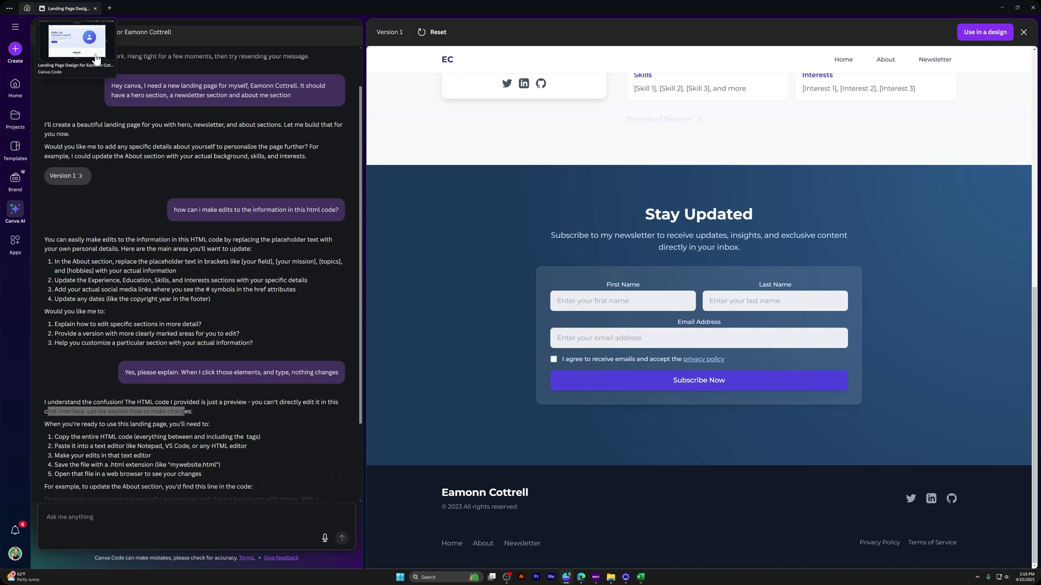
pyautogui.scroll(-2, 96, 128)
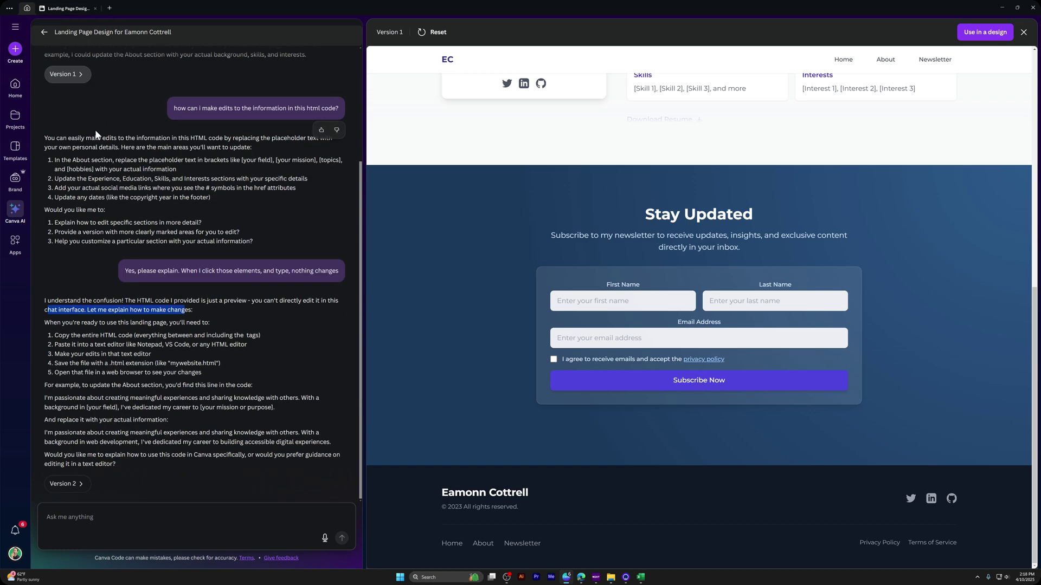
pyautogui.click(95, 9)
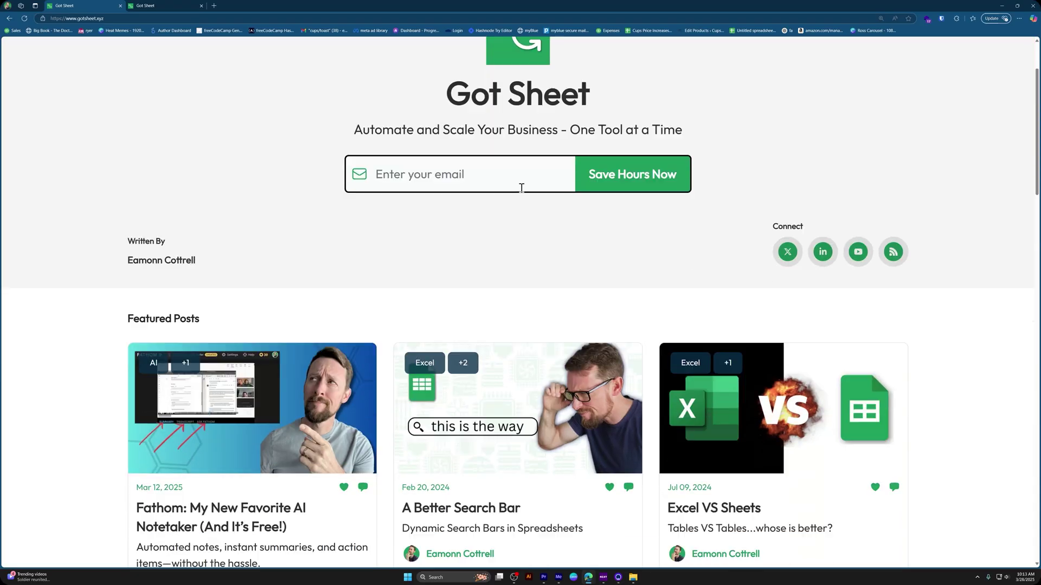
# - Scroll down the Got Sheet site toward its Archive section
pyautogui.scroll(-7, 521, 188)
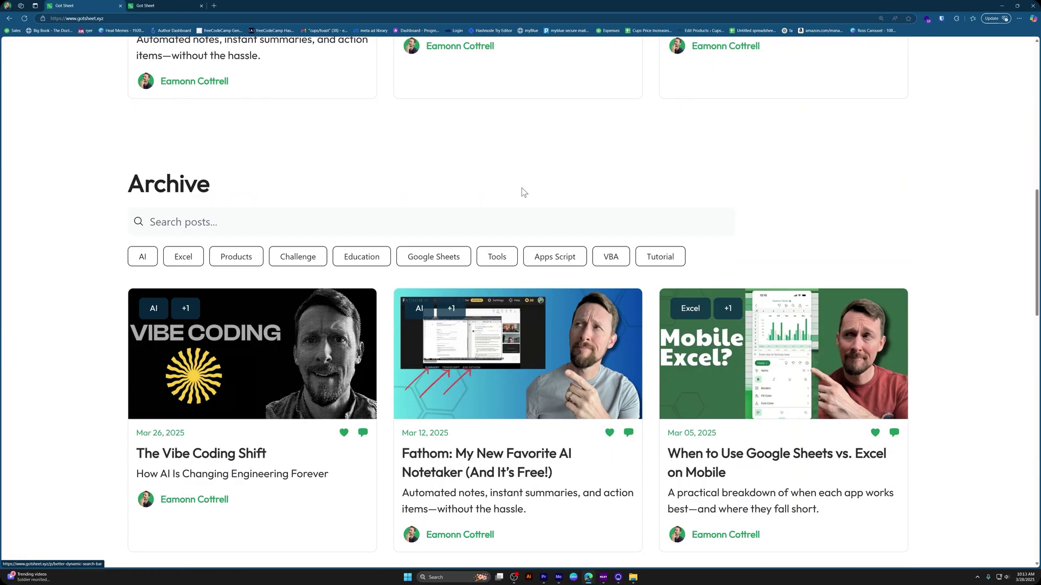
pyautogui.scroll(-5, 522, 192)
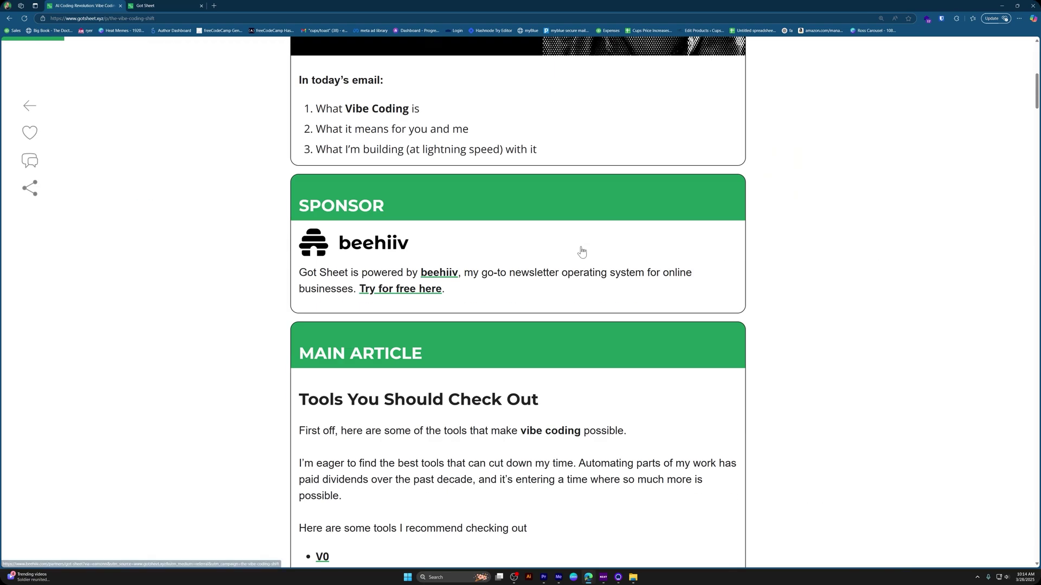
pyautogui.scroll(-20, 582, 252)
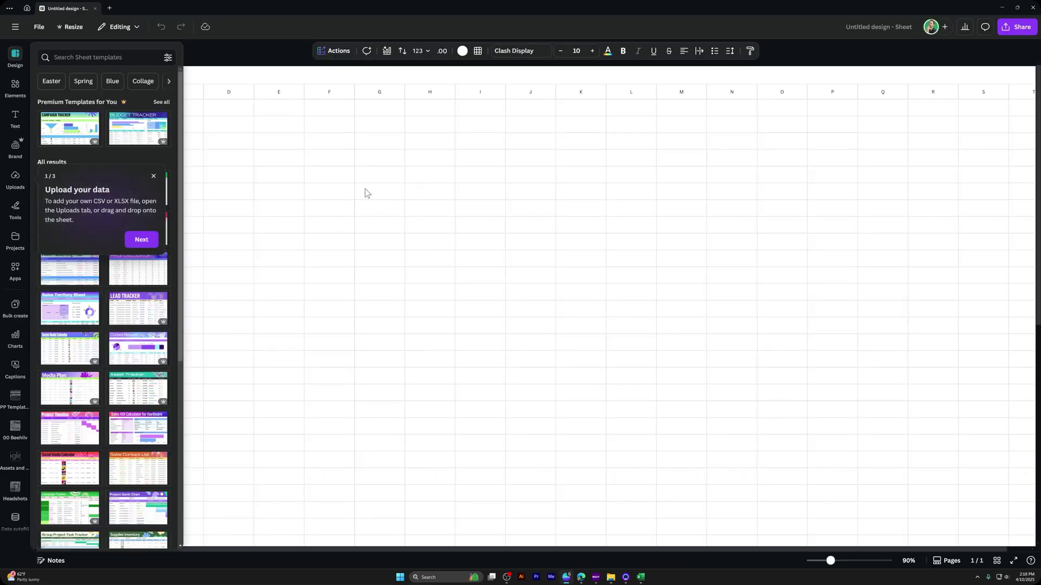
# - Dismiss the sheet templates panel and click through the sheet tour until it closes
pyautogui.click(381, 172)
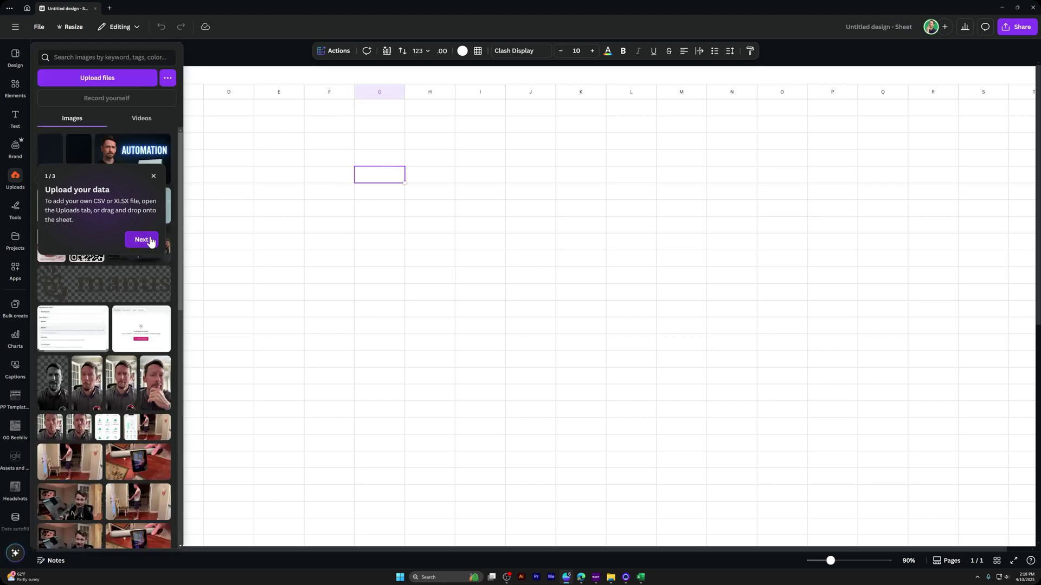
pyautogui.click(150, 241)
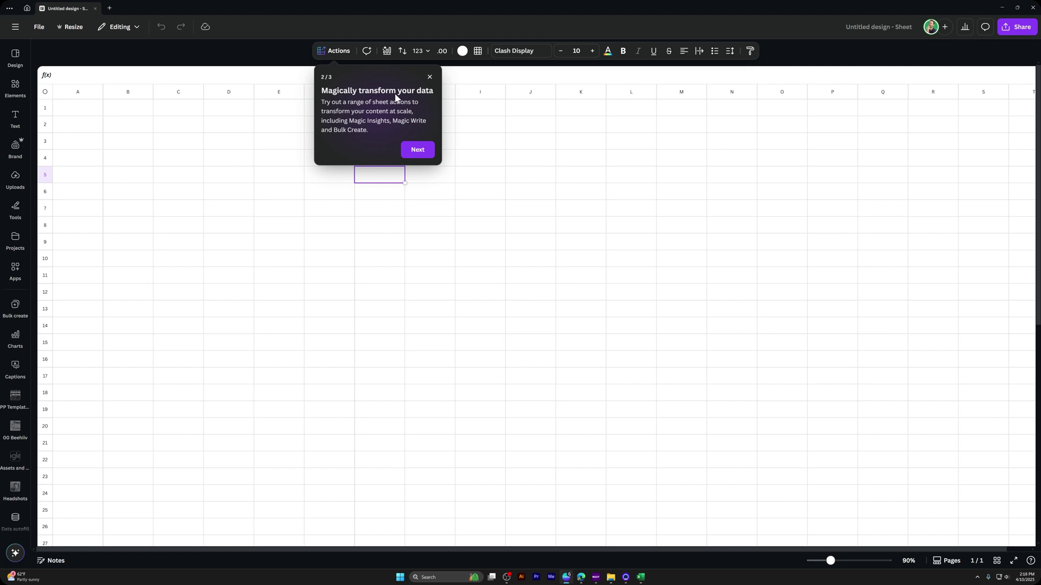
pyautogui.click(417, 153)
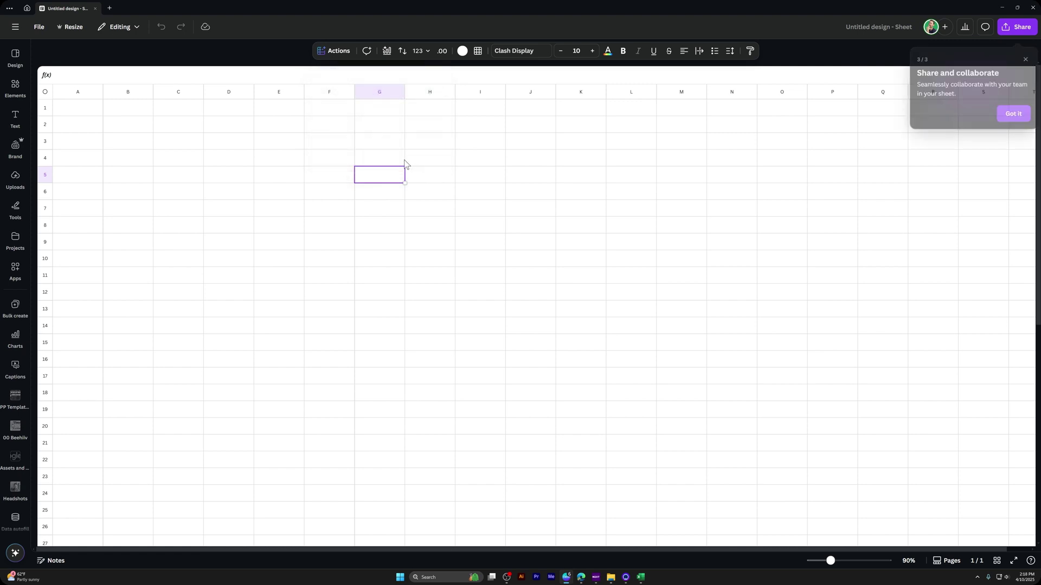
pyautogui.click(1011, 113)
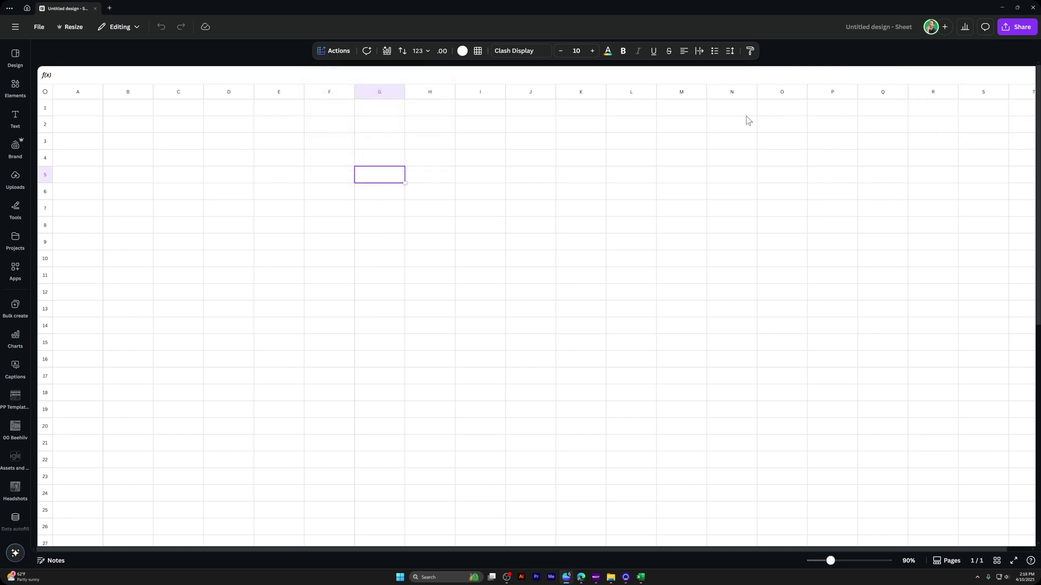
# - Enter =SEQUENCE(1,10) in A1, change the 10 to 20, then replace it with just '='
pyautogui.click(90, 110)
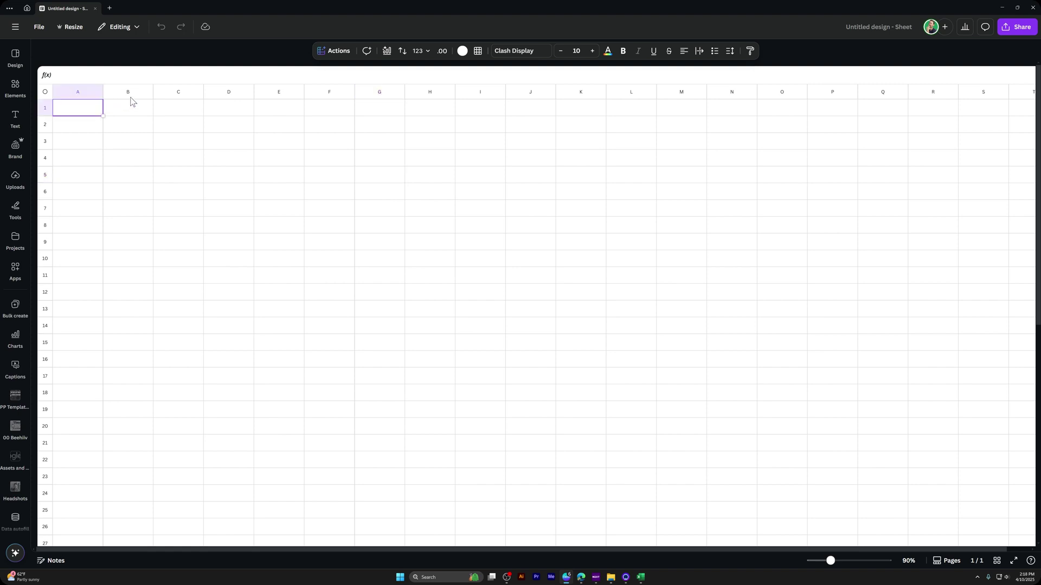
pyautogui.write('= sequence(1,10)')
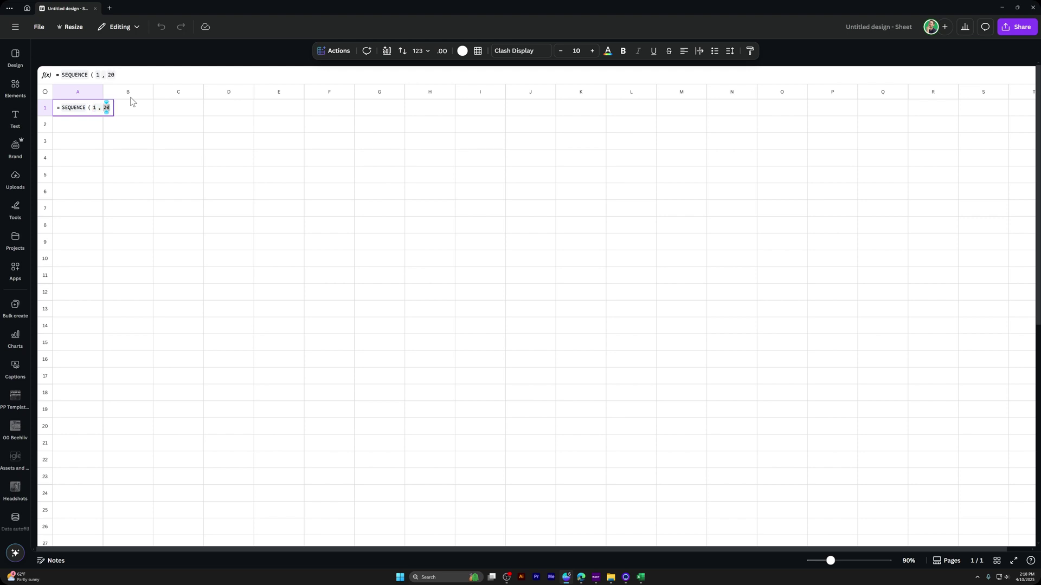
pyautogui.press('Return')
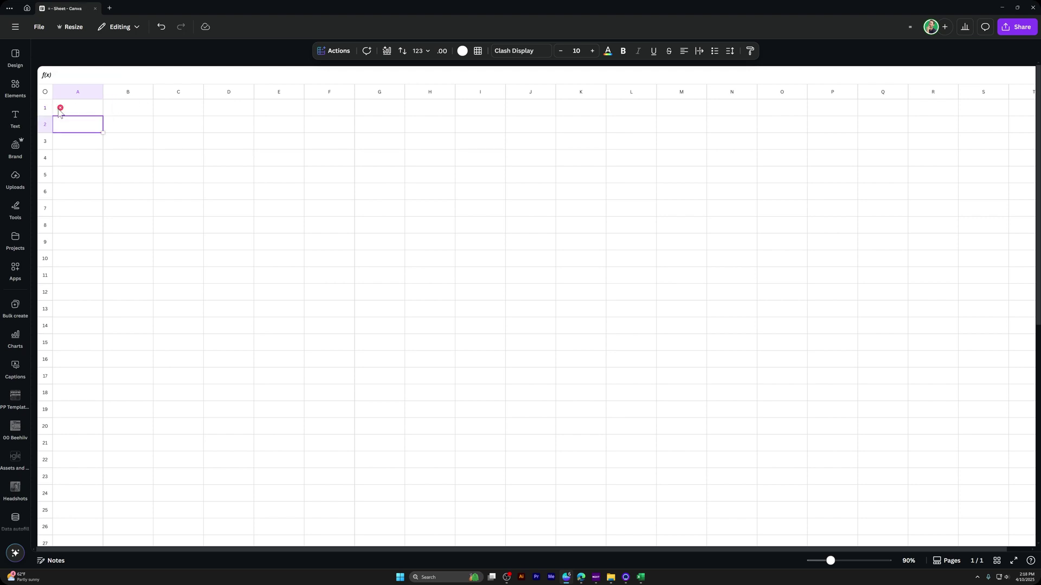
pyautogui.doubleClick(60, 108)
pyautogui.press('BackSpace')
pyautogui.press('BackSpace')
pyautogui.write('20')
pyautogui.hotkey('ctrl', 'a')
pyautogui.write('=')
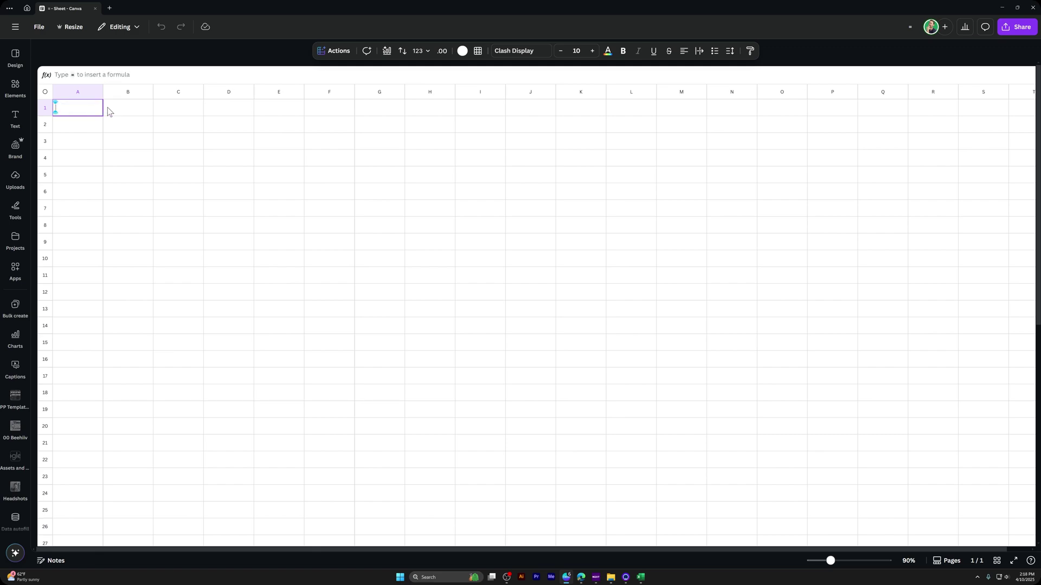
# - Expand the formula suggestions to all functions and browse the Math, Logical, Lookup, Text and Financial lists
pyautogui.scroll(-1, 183, 149)
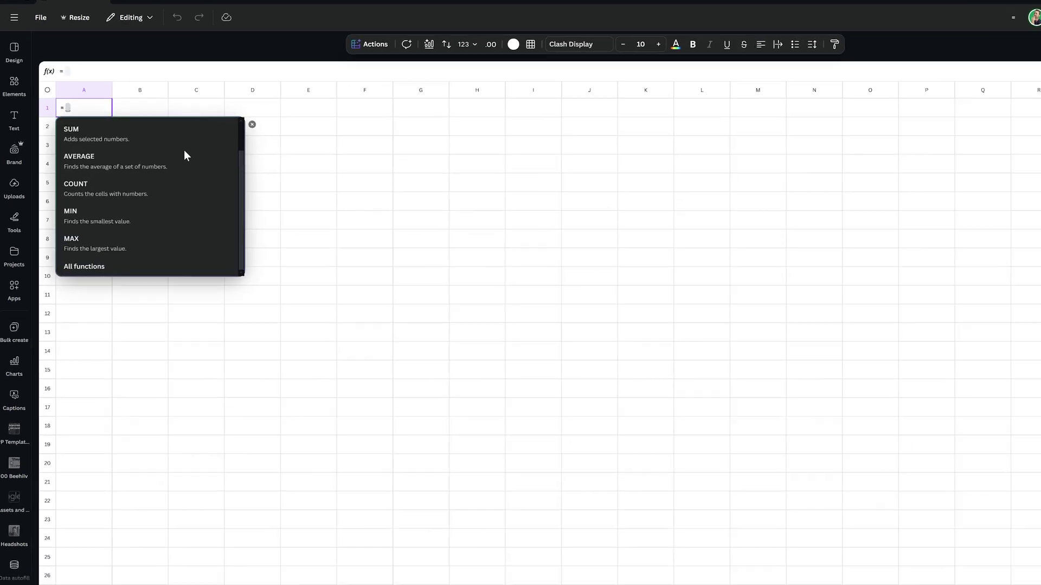
pyautogui.scroll(1, 193, 169)
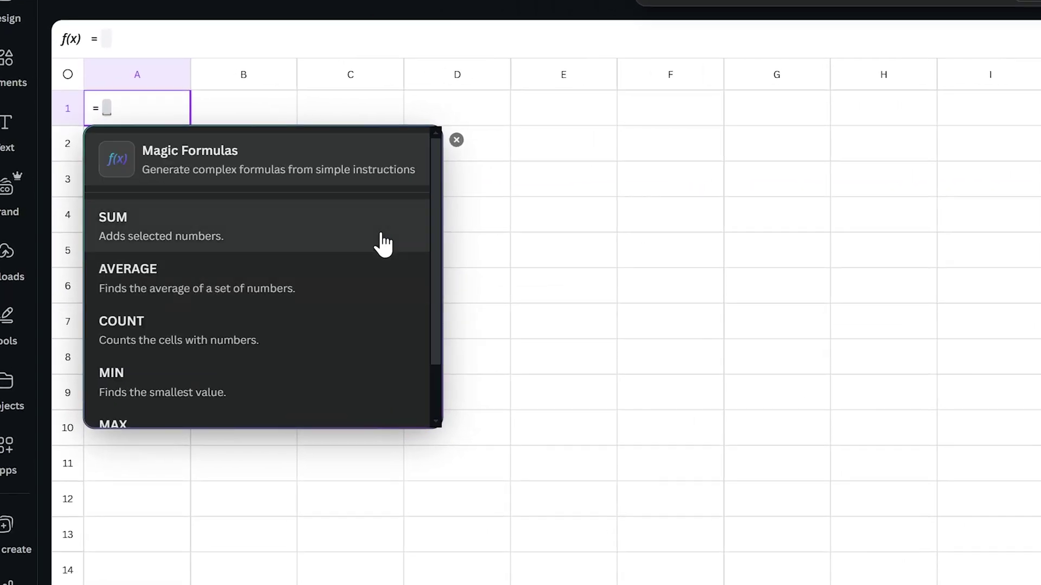
pyautogui.scroll(-5, 383, 249)
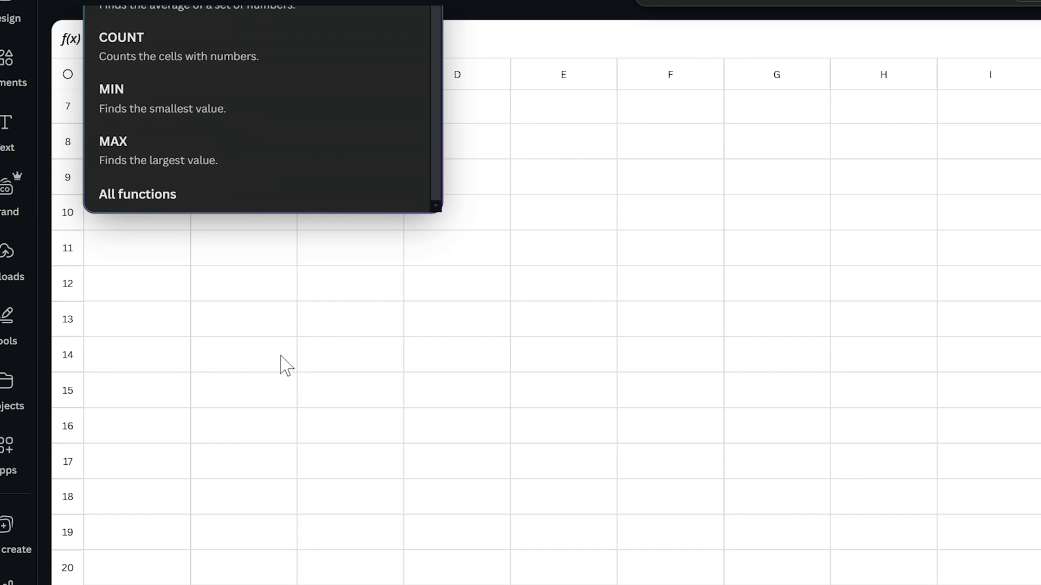
pyautogui.click(153, 194)
pyautogui.scroll(-3, 303, 119)
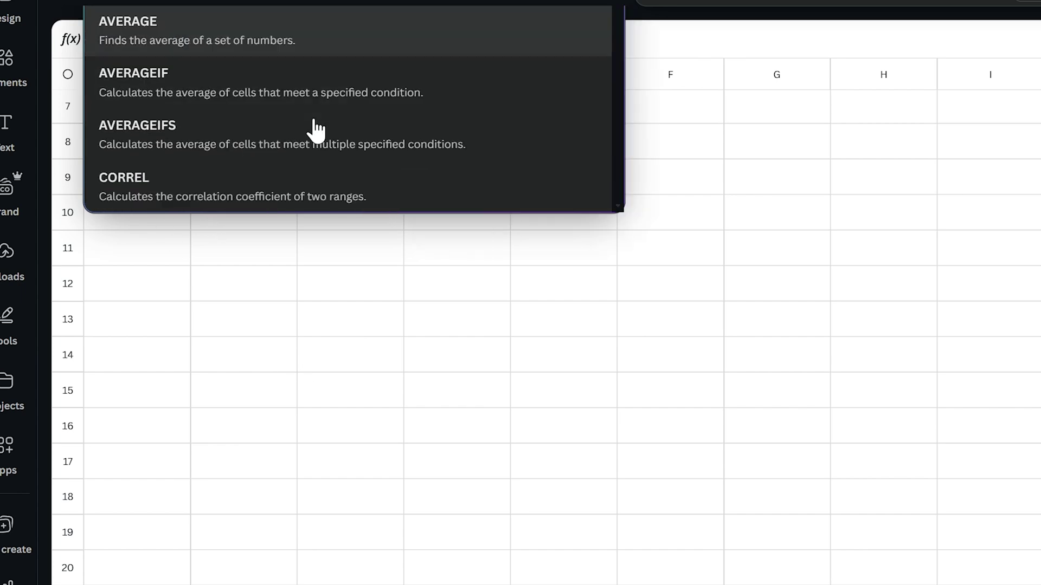
pyautogui.scroll(5, 854, 223)
pyautogui.scroll(-1, 415, 267)
pyautogui.scroll(-3, 415, 267)
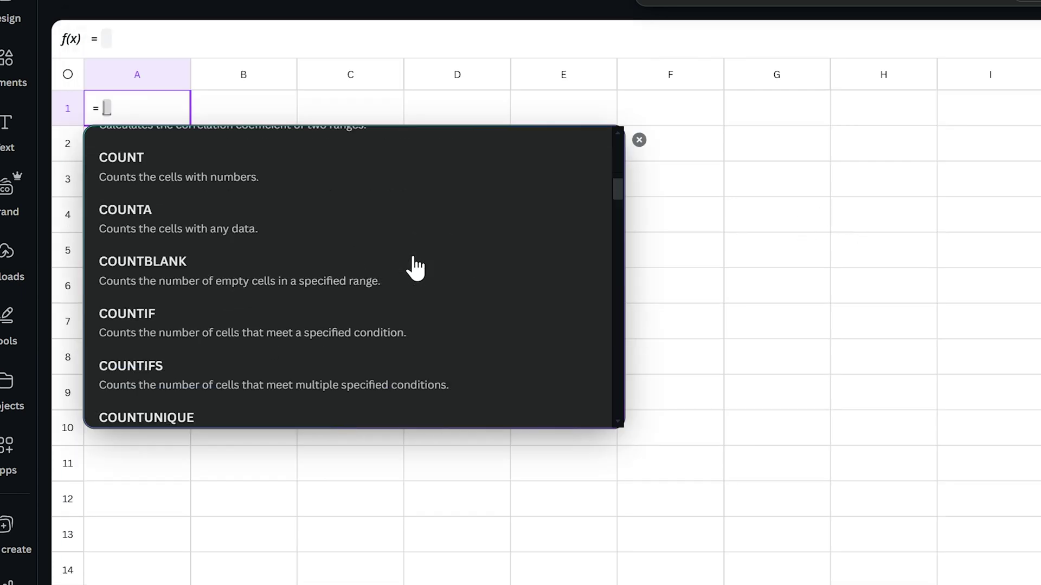
pyautogui.scroll(-5, 414, 263)
pyautogui.scroll(-8, 416, 266)
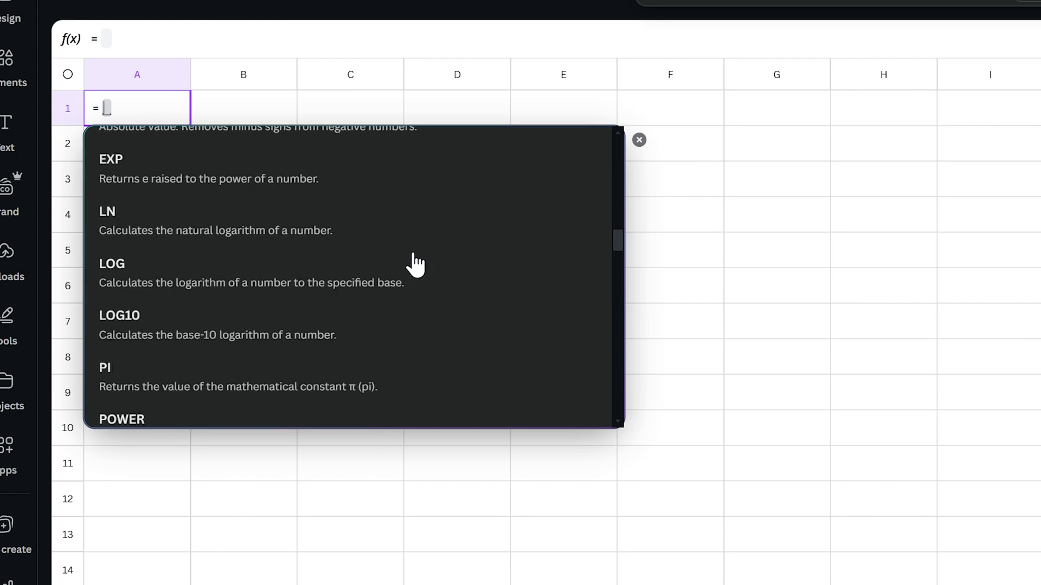
pyautogui.scroll(-10, 415, 266)
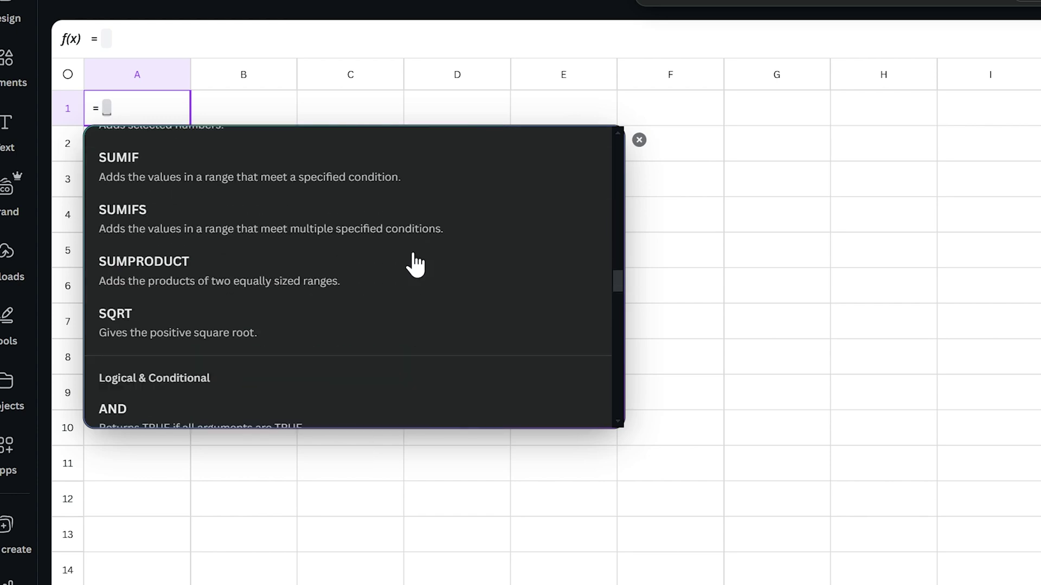
pyautogui.scroll(-10, 415, 265)
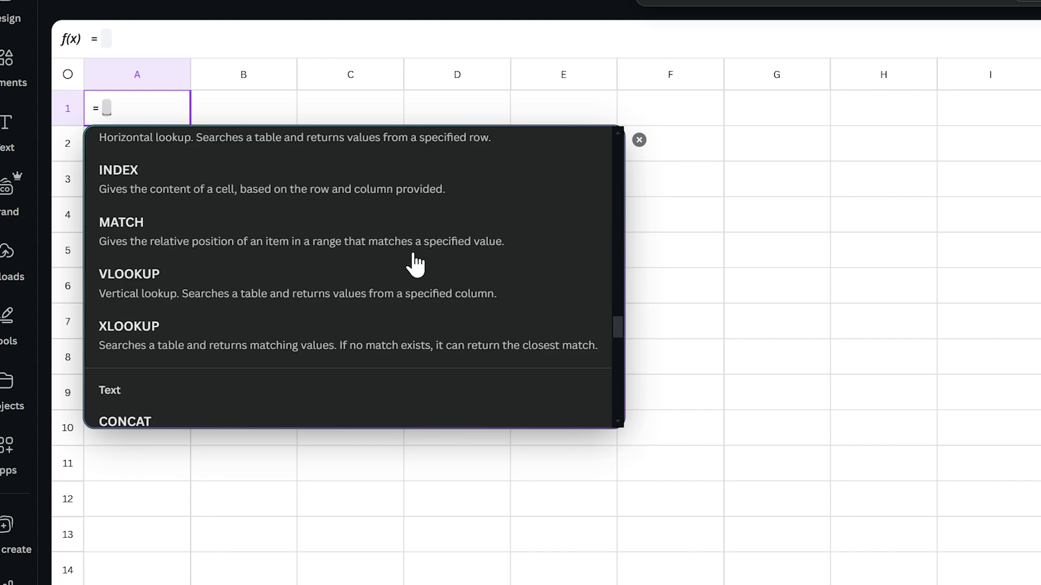
pyautogui.scroll(-15, 415, 265)
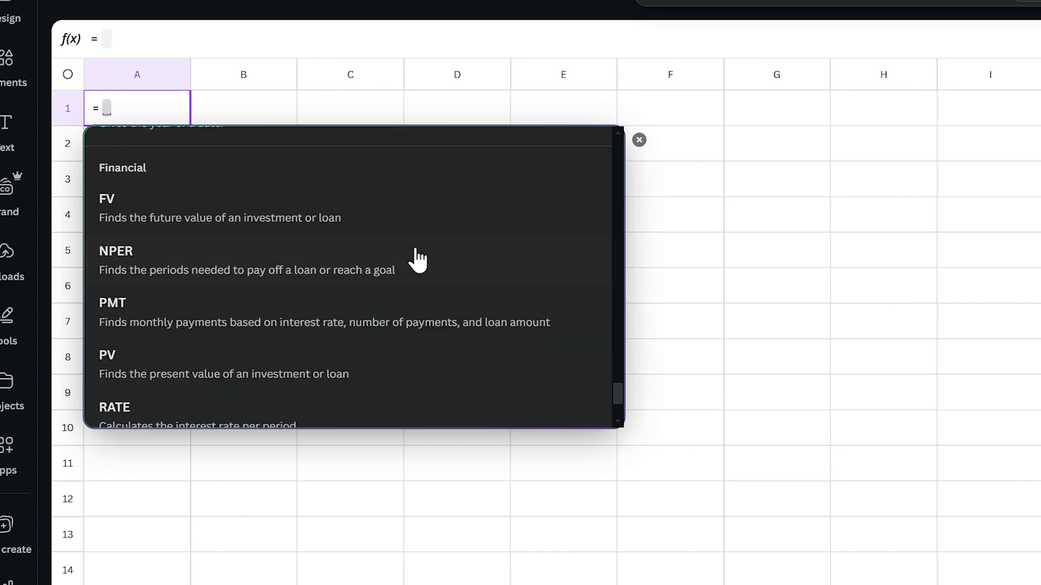
pyautogui.scroll(5, 450, 263)
pyautogui.scroll(10, 450, 263)
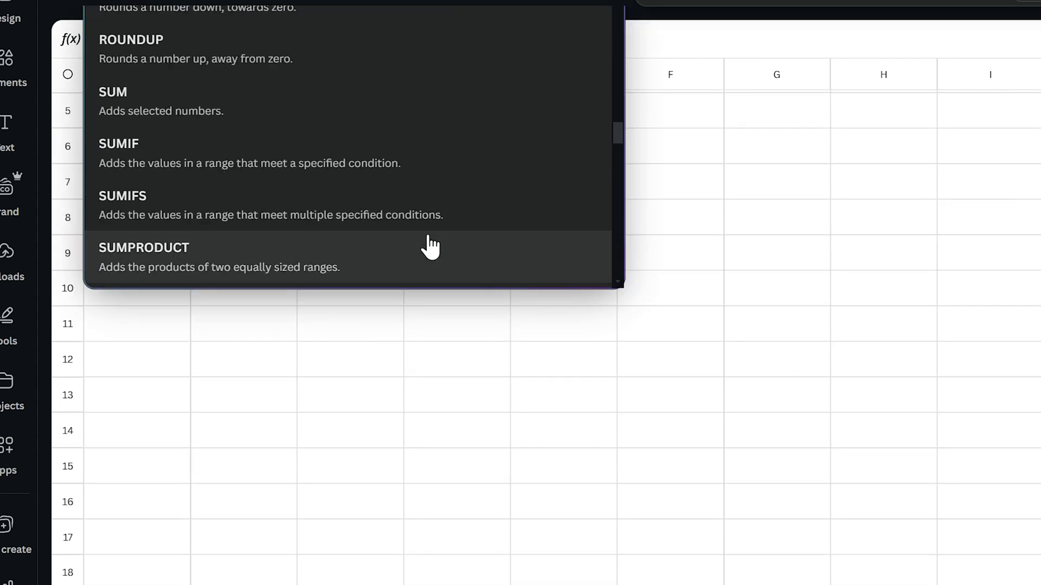
pyautogui.scroll(6, 515, 169)
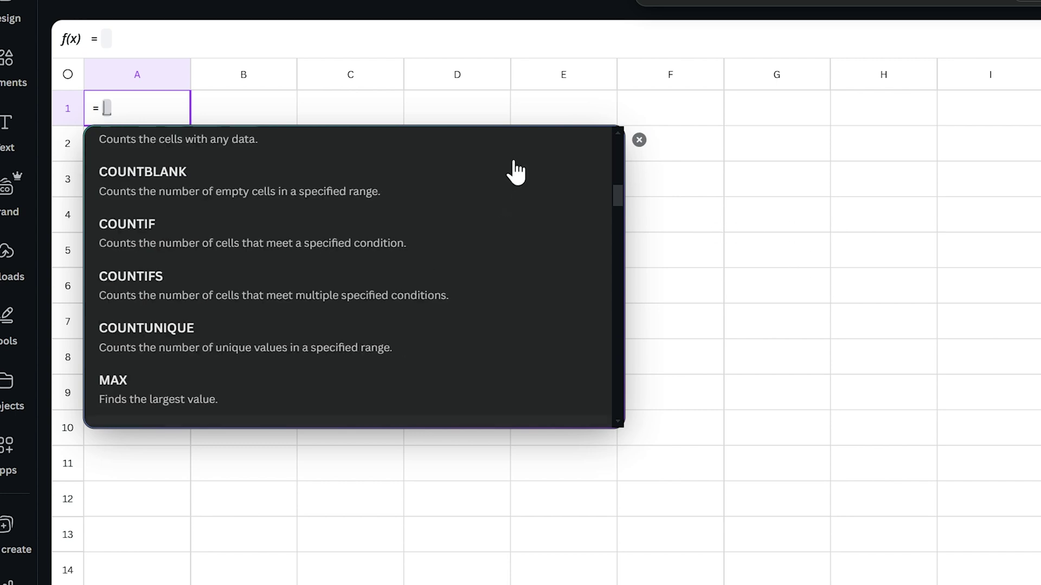
# - Ask Magic Formulas for a 'sequence of numbers from 1 to 100' and generate a formula
pyautogui.click(137, 145)
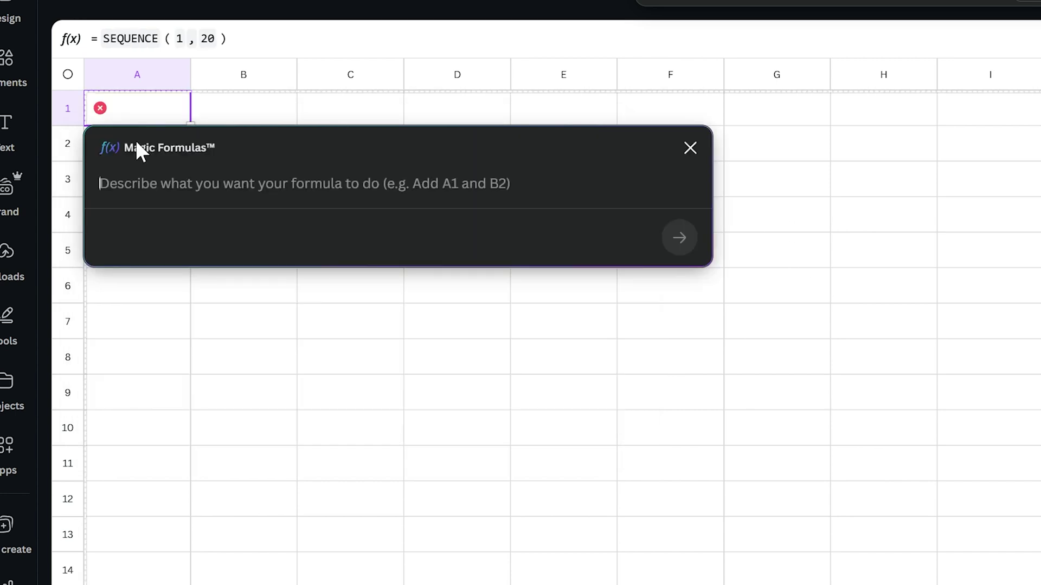
pyautogui.write('sequen')
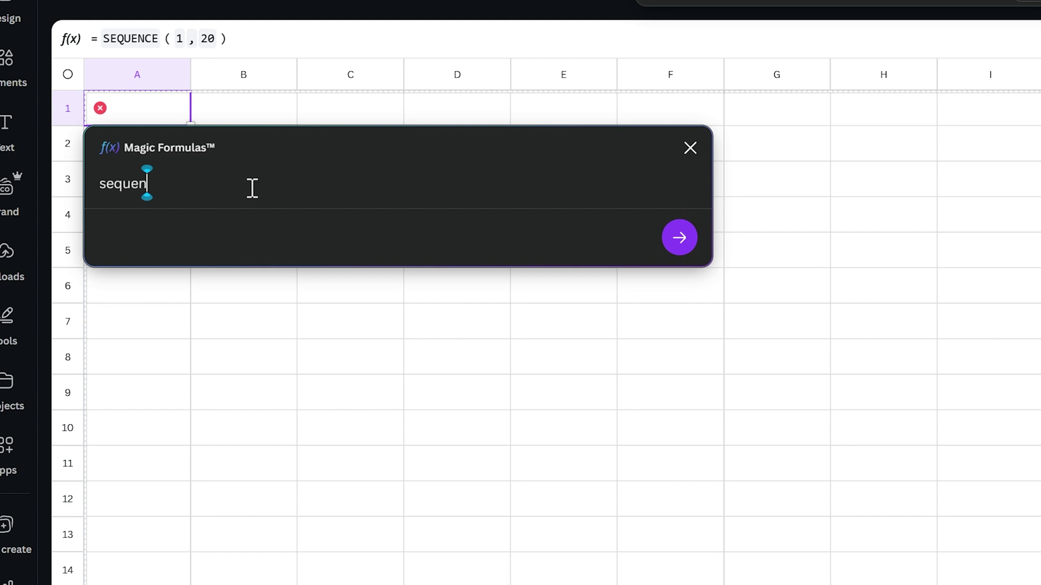
pyautogui.write('ce of number sfrom one')
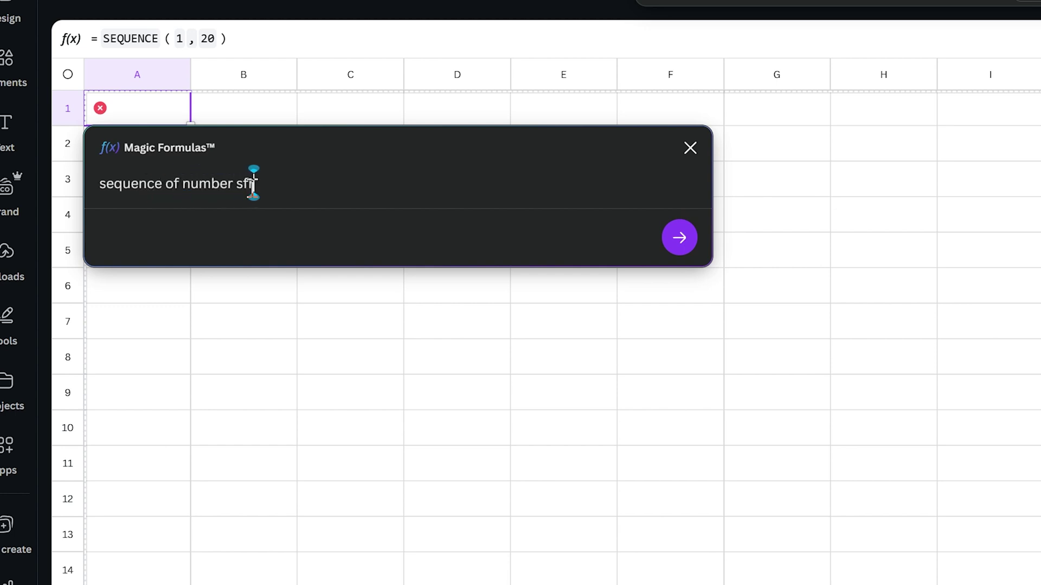
pyautogui.press('BackSpace')
pyautogui.press('BackSpace')
pyautogui.press('BackSpace')
pyautogui.write('1 to 100')
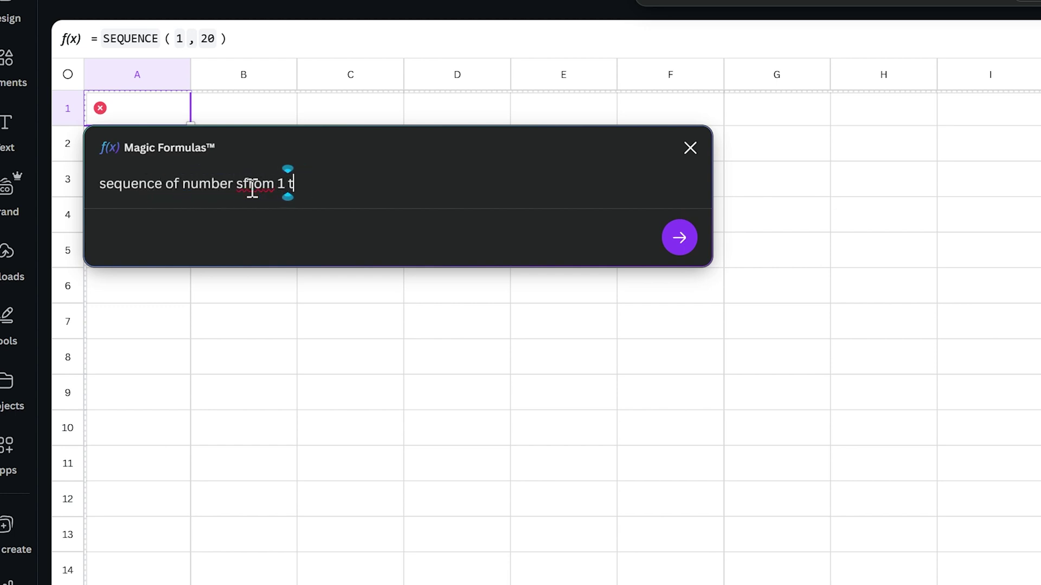
pyautogui.press('Left')
pyautogui.press('Left')
pyautogui.press('Left')
pyautogui.press('Left')
pyautogui.press('Left')
pyautogui.press('Left')
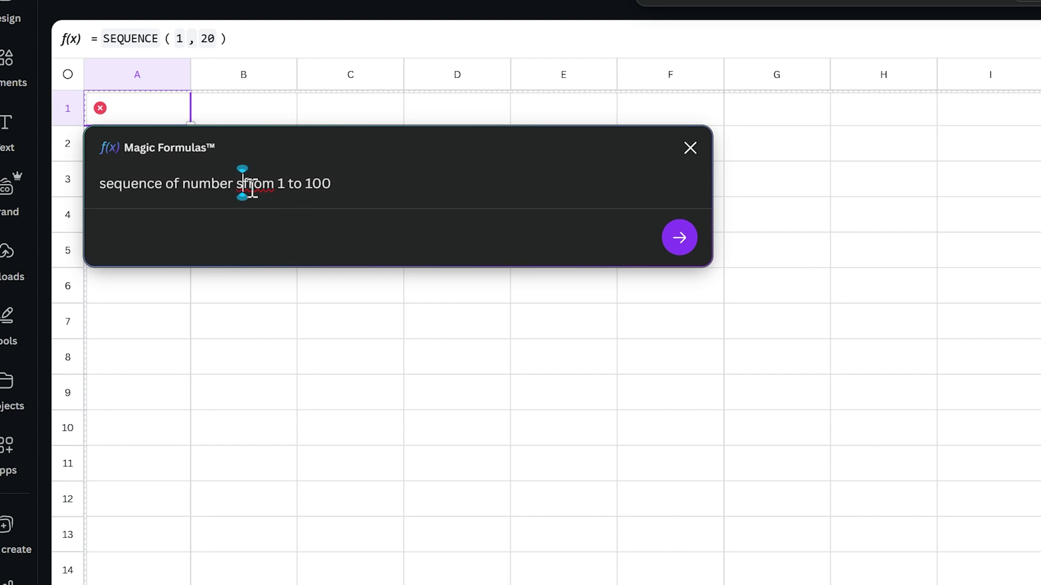
pyautogui.press('BackSpace')
pyautogui.press('Right')
pyautogui.press('Return')
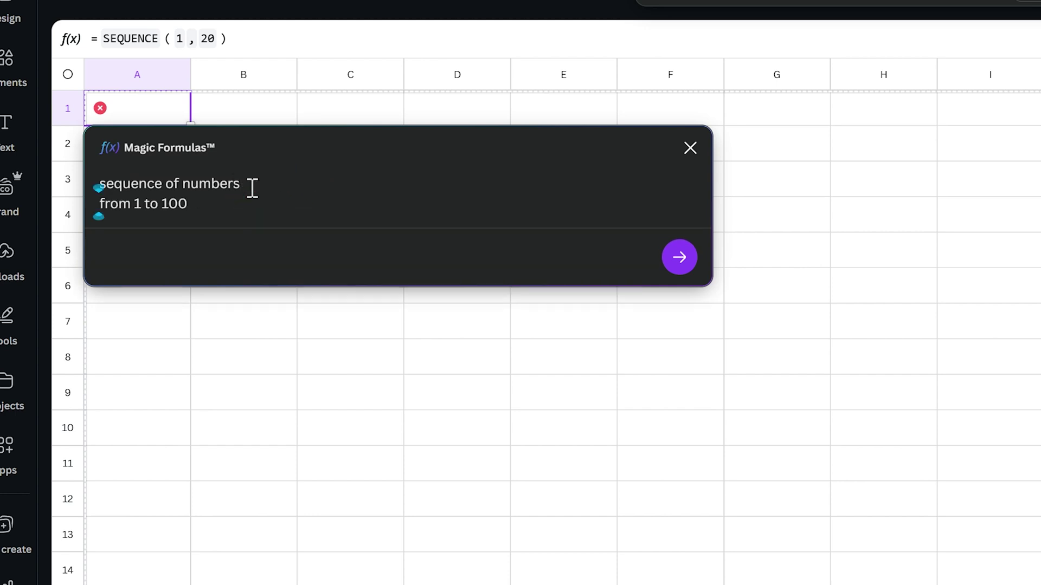
pyautogui.press('BackSpace')
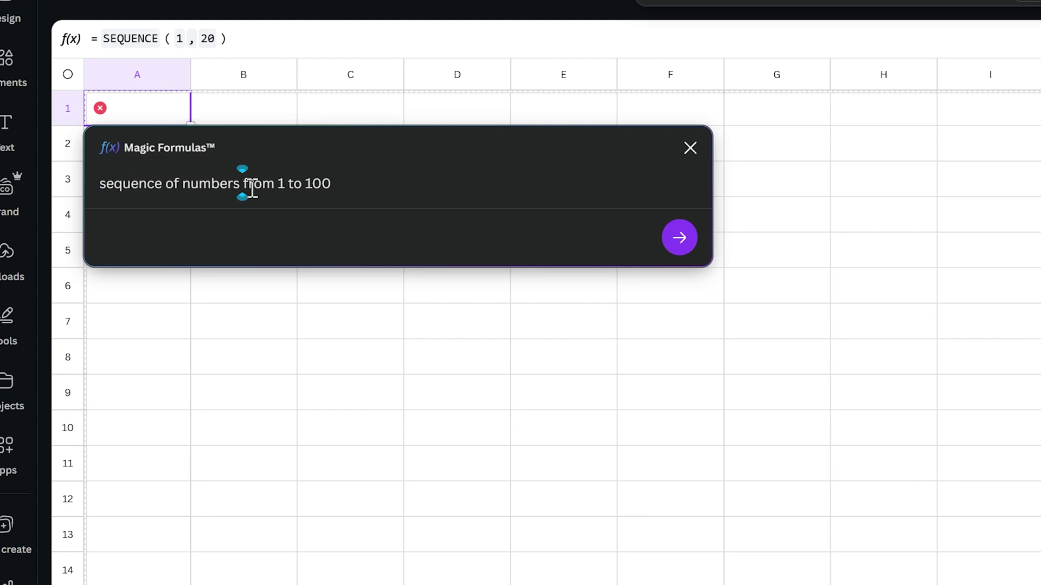
pyautogui.press('Tab')
pyautogui.press('Return')
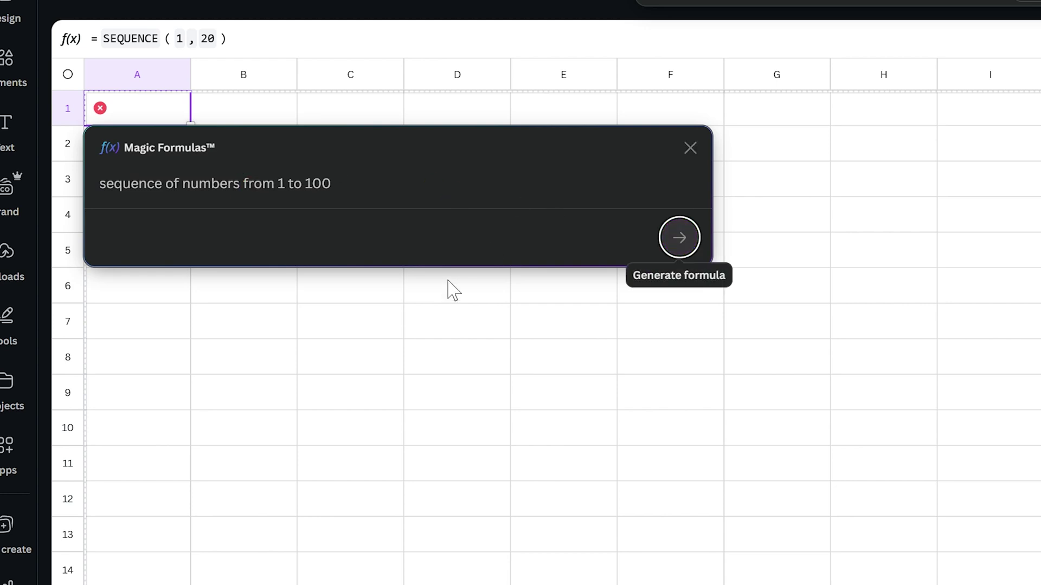
pyautogui.click(323, 247)
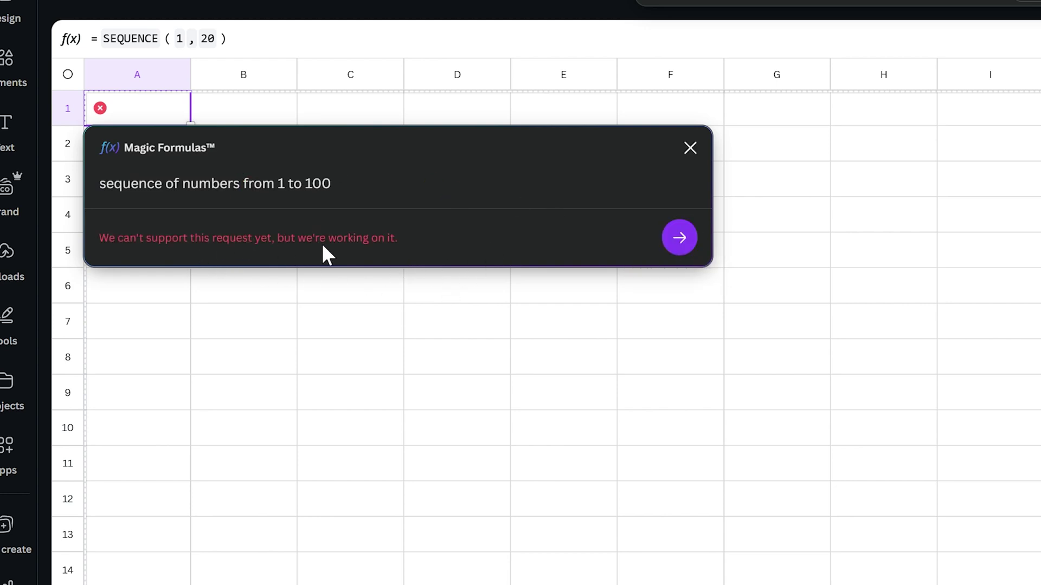
# - Reword the prompt to begin 'return a sequence of numbers…' and resubmit it
pyautogui.click(361, 183)
pyautogui.press('Home')
pyautogui.write('return a')
pyautogui.press('Return')
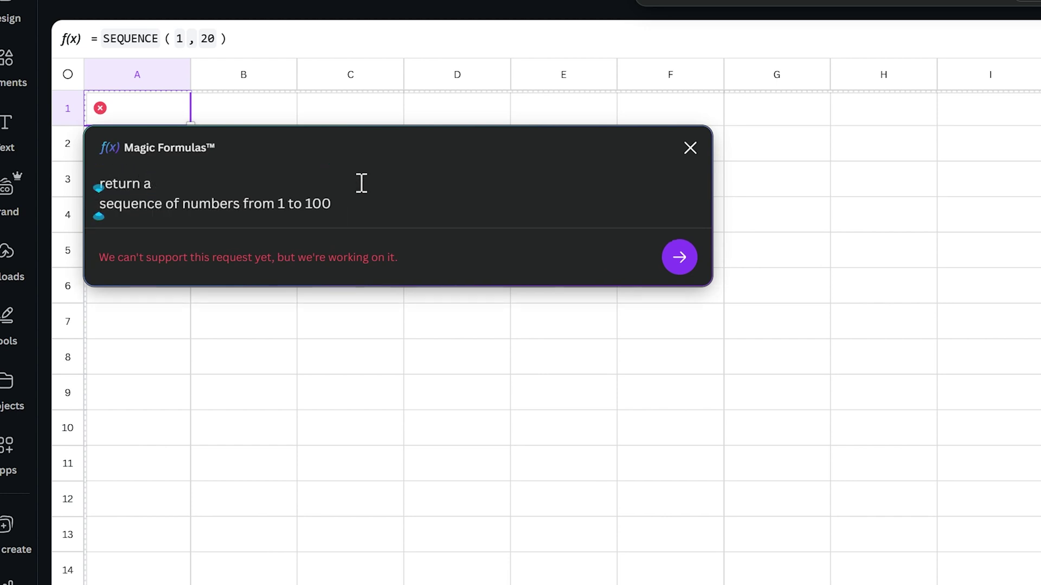
pyautogui.press('BackSpace')
pyautogui.click(673, 237)
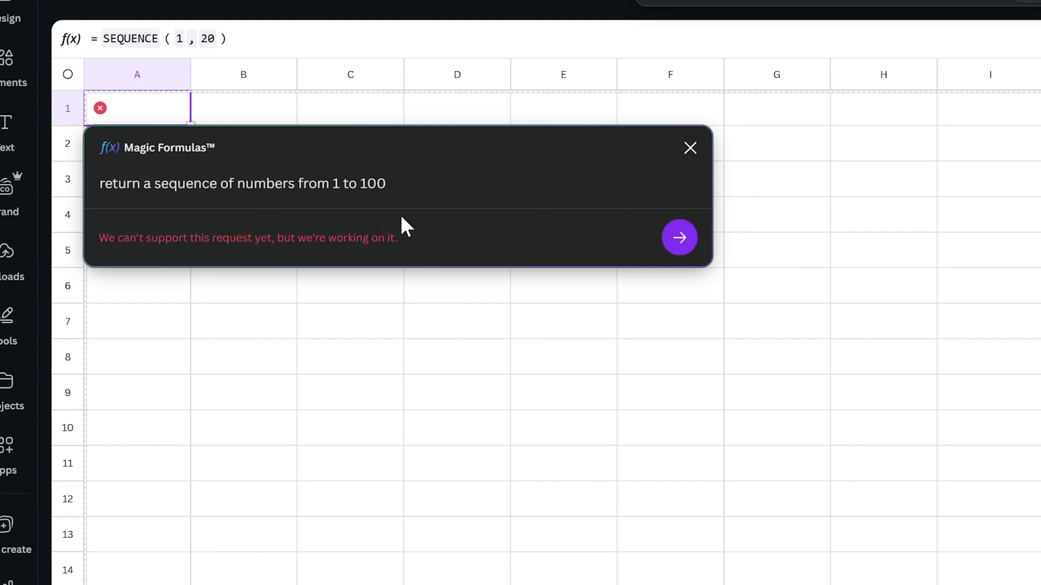
# - Close Magic Formulas, delete the SEQUENCE formula from A1 and start a new '=' entry
pyautogui.click(698, 160)
pyautogui.click(238, 142)
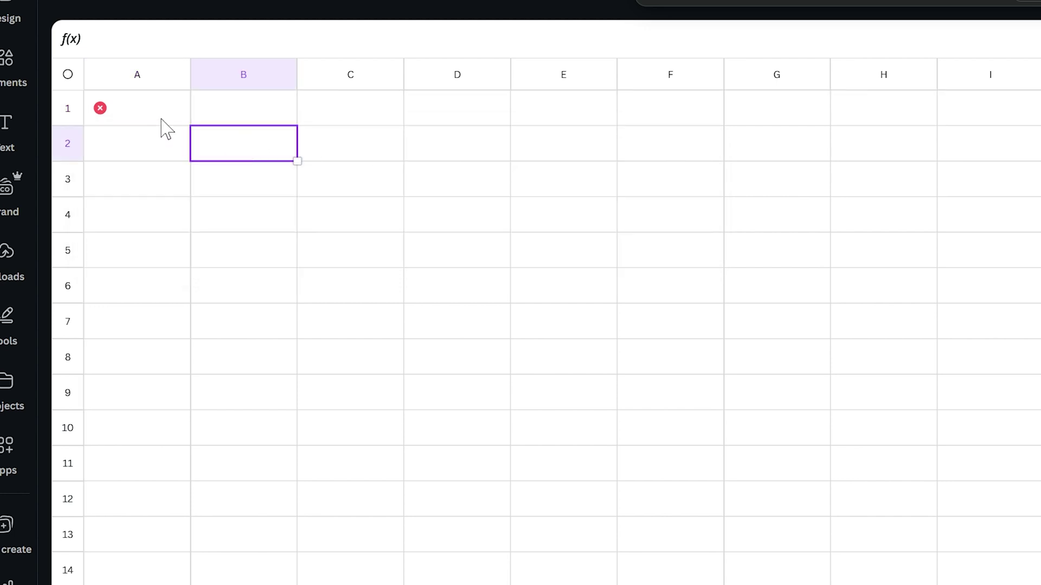
pyautogui.click(162, 116)
pyautogui.press('Delete')
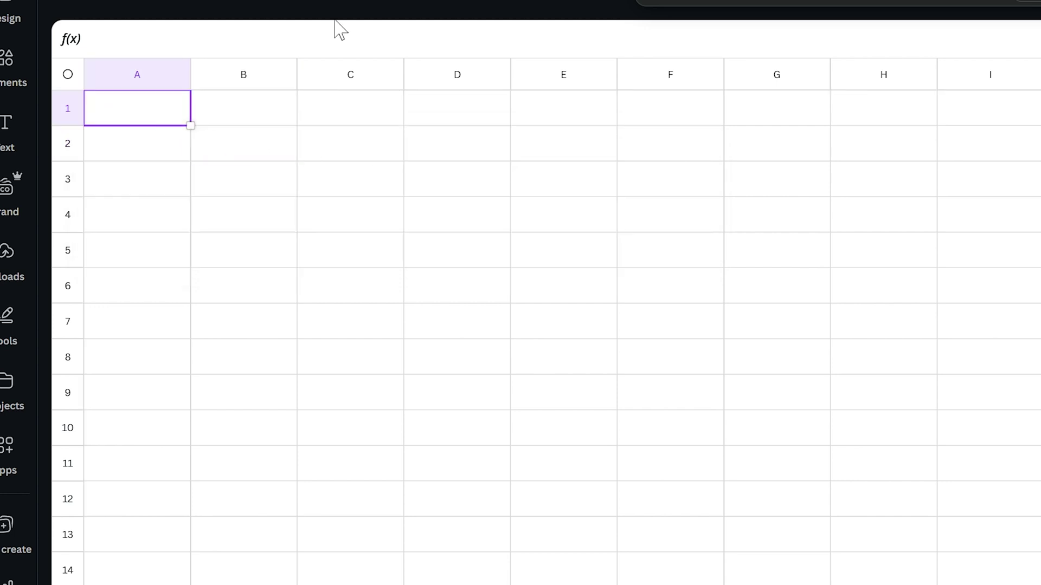
pyautogui.write('=')
# - Request 'In cells A1 through A100, I want the numbers 1 through 100' from Magic Formulas, then open sheet actions
pyautogui.click(376, 187)
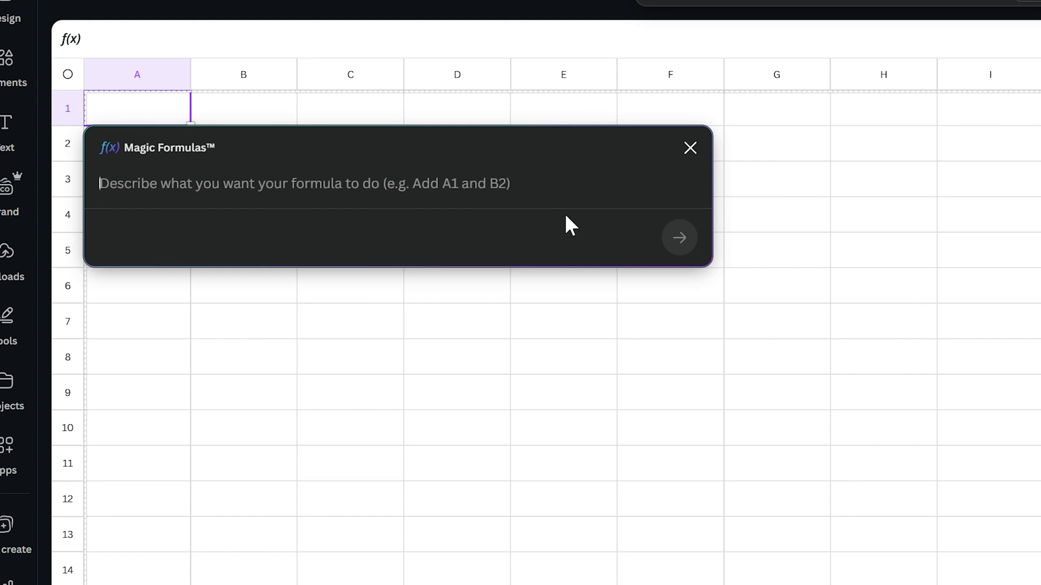
pyautogui.write('In cells A')
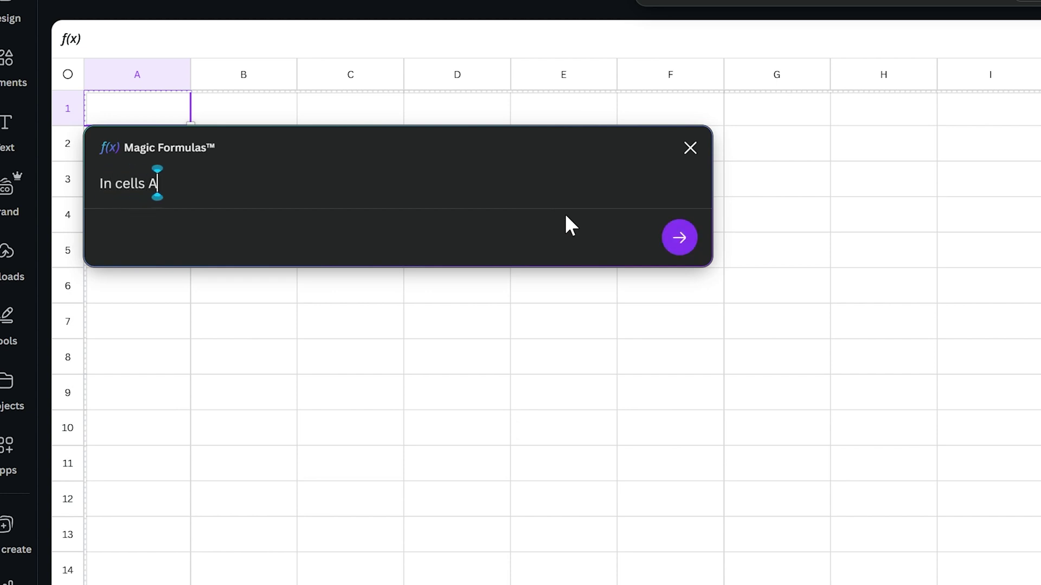
pyautogui.write('1 through A')
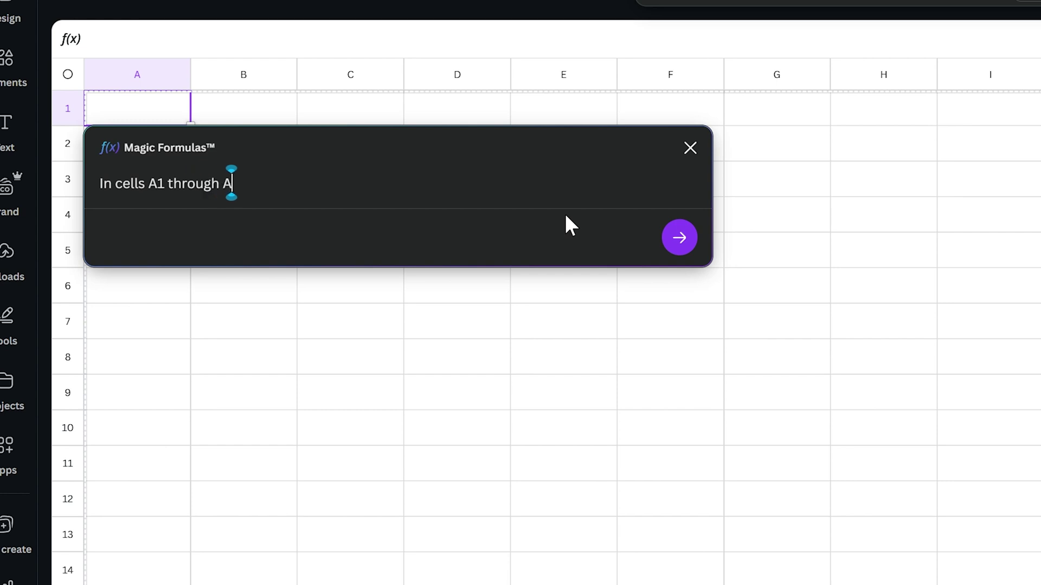
pyautogui.write('100, I want ')
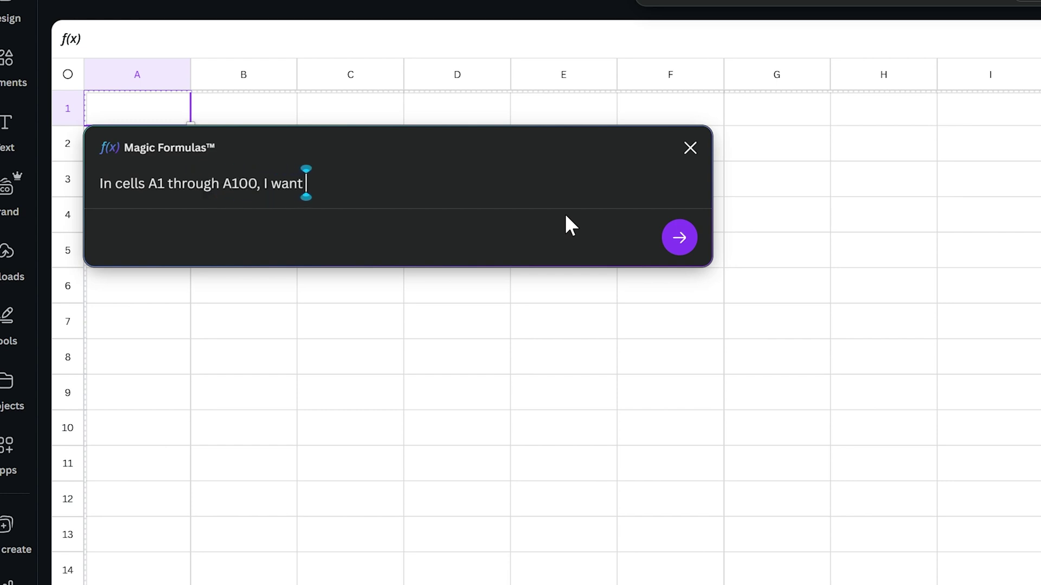
pyautogui.write('the numbers 1 t')
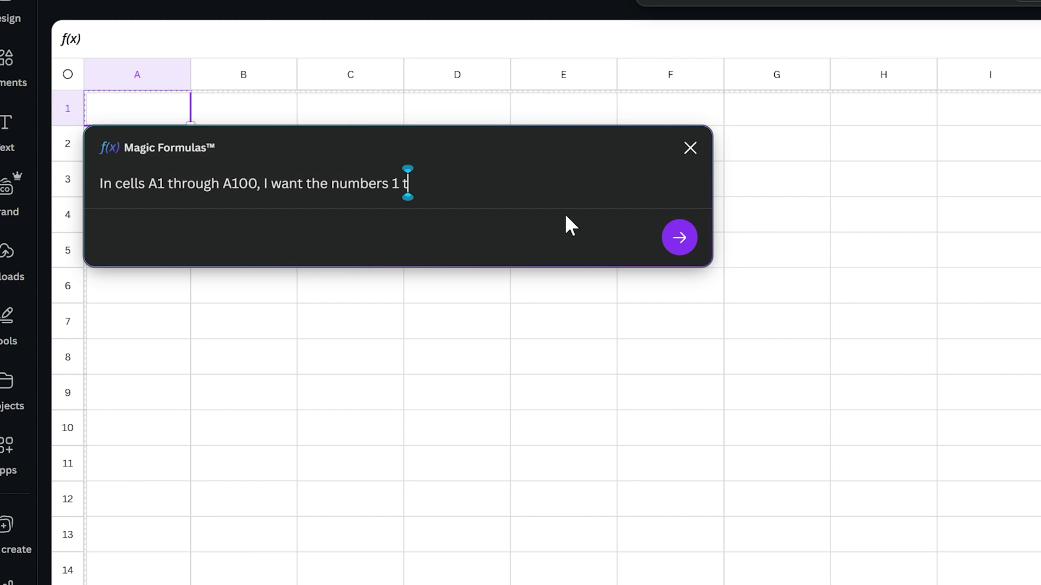
pyautogui.write('hrough 100')
pyautogui.press('Tab')
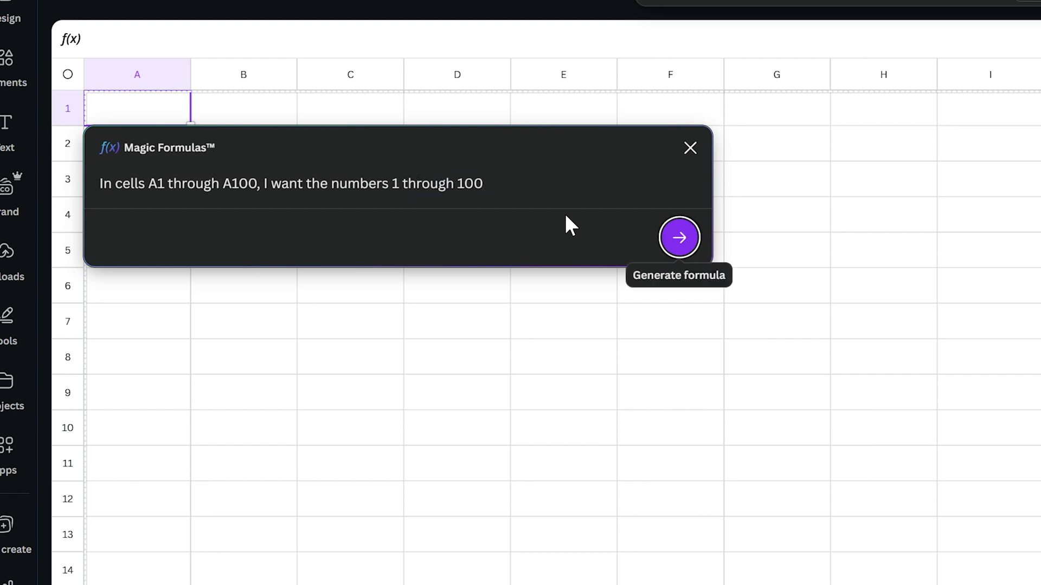
pyautogui.press('Return')
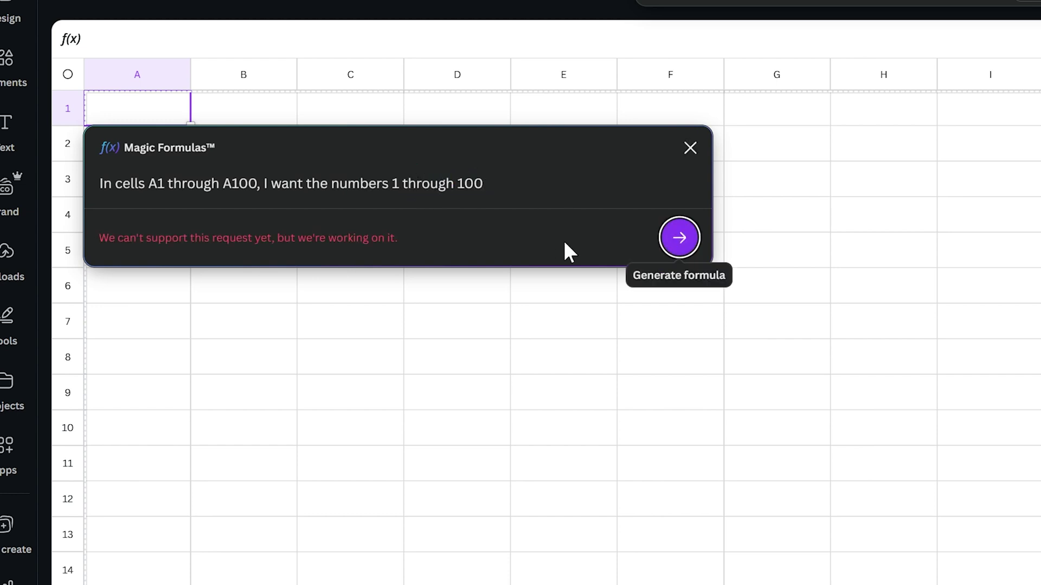
pyautogui.click(689, 149)
pyautogui.click(611, 1)
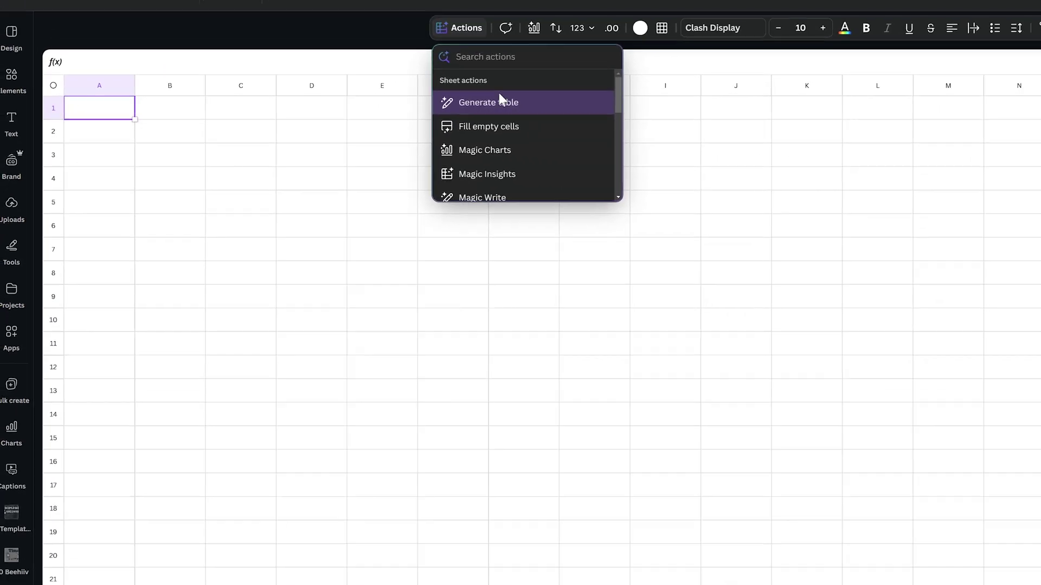
# - Dismiss the Magic Write introduction and try Fill empty cells on the empty sheet
pyautogui.click(487, 102)
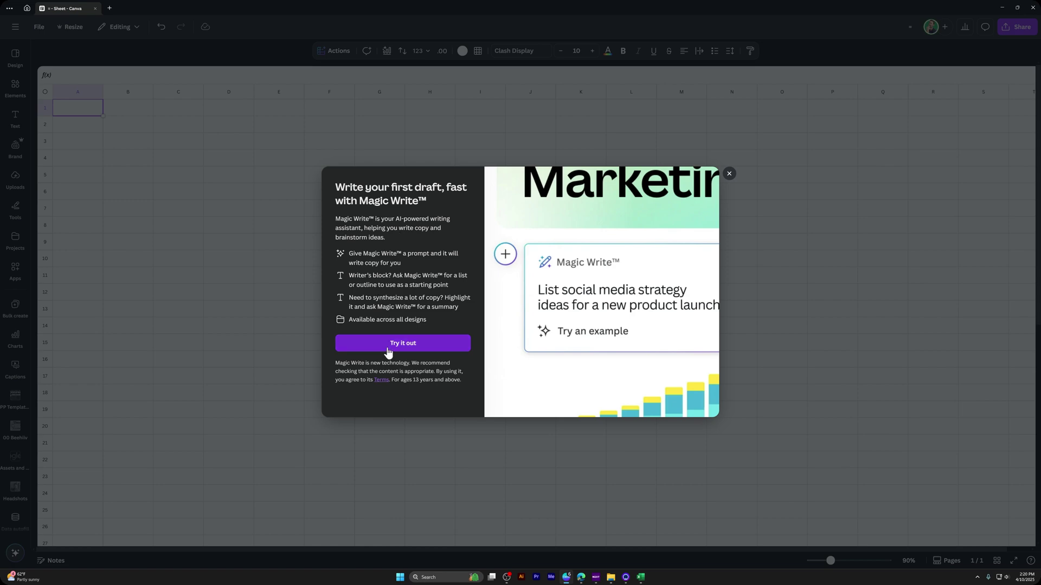
pyautogui.click(448, 112)
pyautogui.click(320, 55)
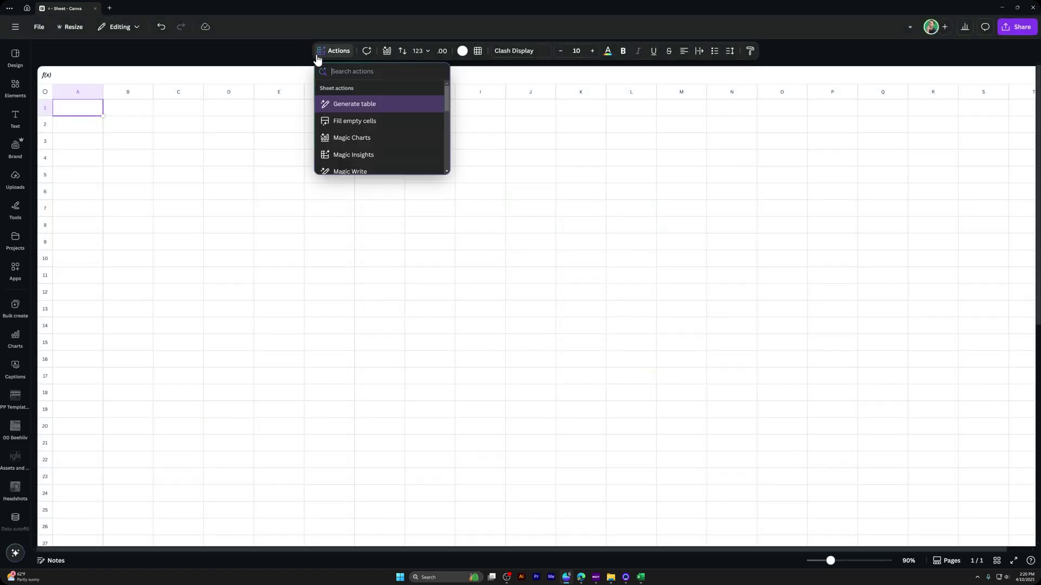
pyautogui.scroll(-1, 356, 115)
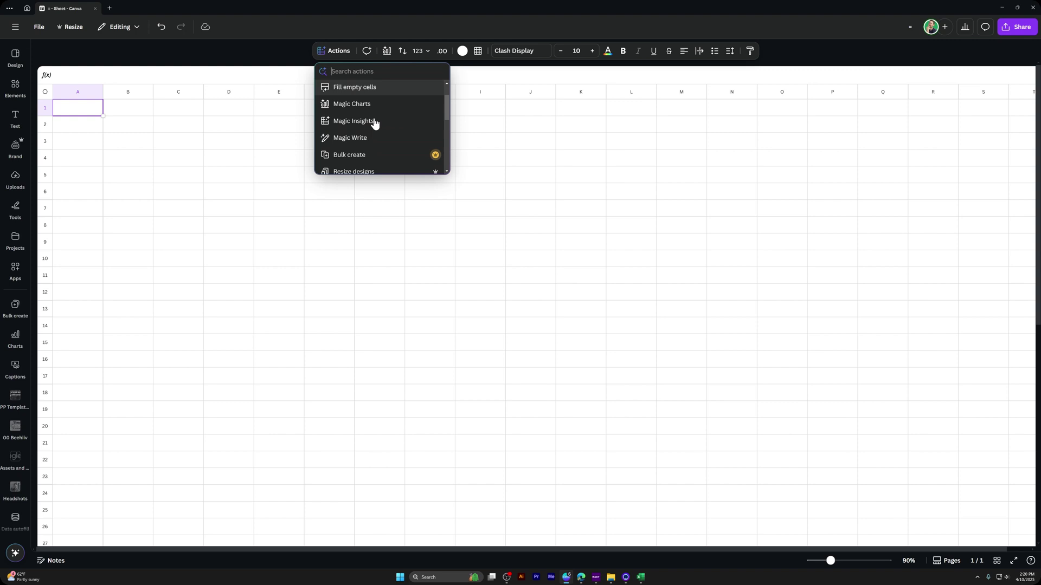
pyautogui.click(382, 90)
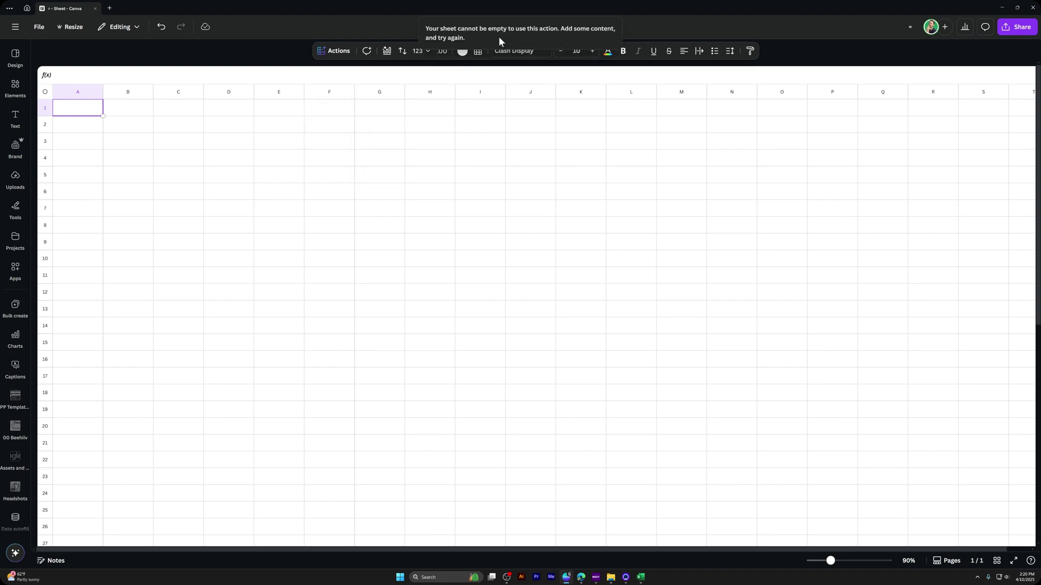
# - Run Magic Charts from the sheet's Actions list
pyautogui.click(334, 51)
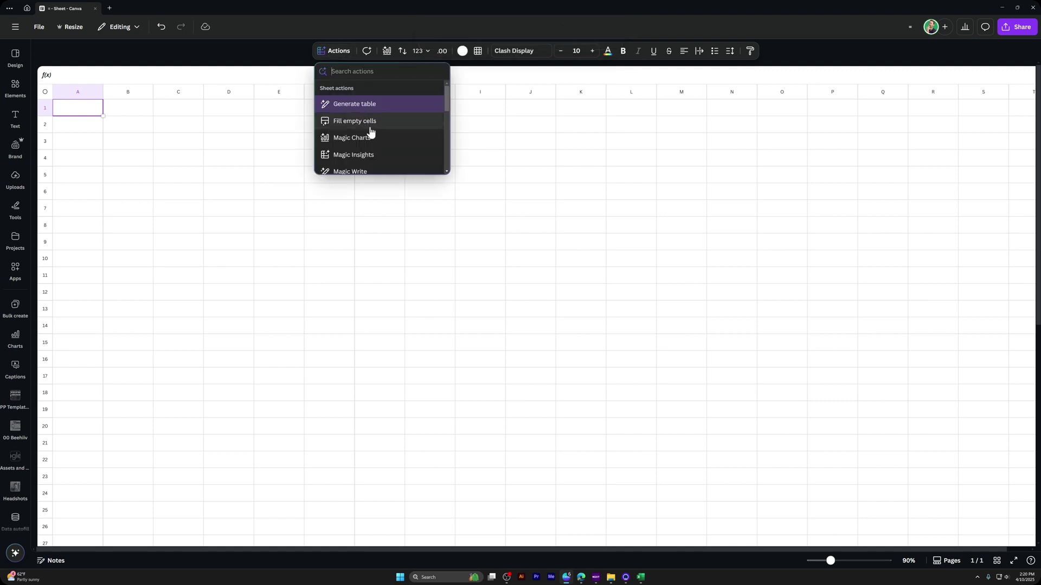
pyautogui.scroll(-1, 371, 133)
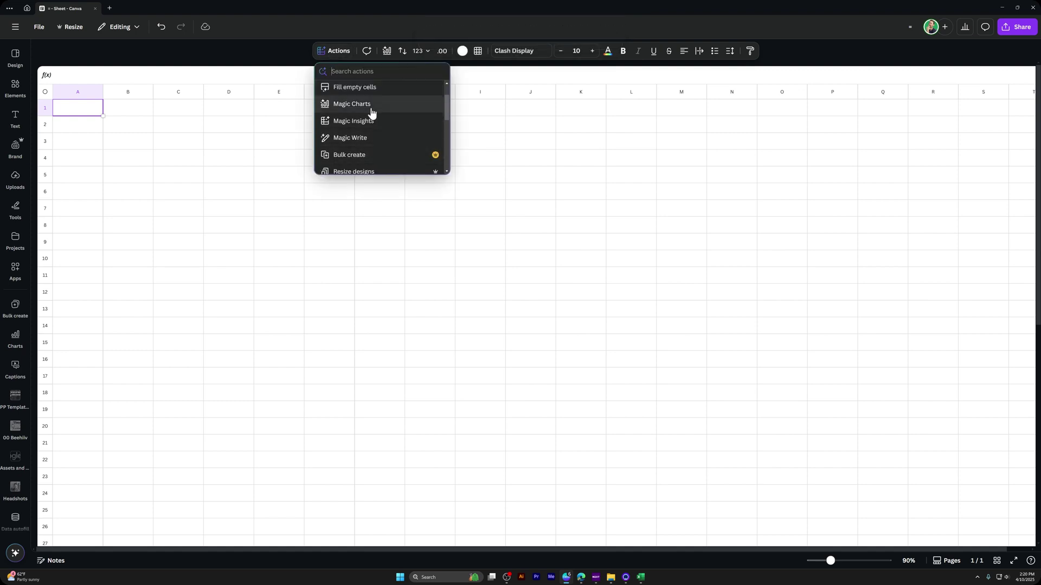
pyautogui.click(371, 104)
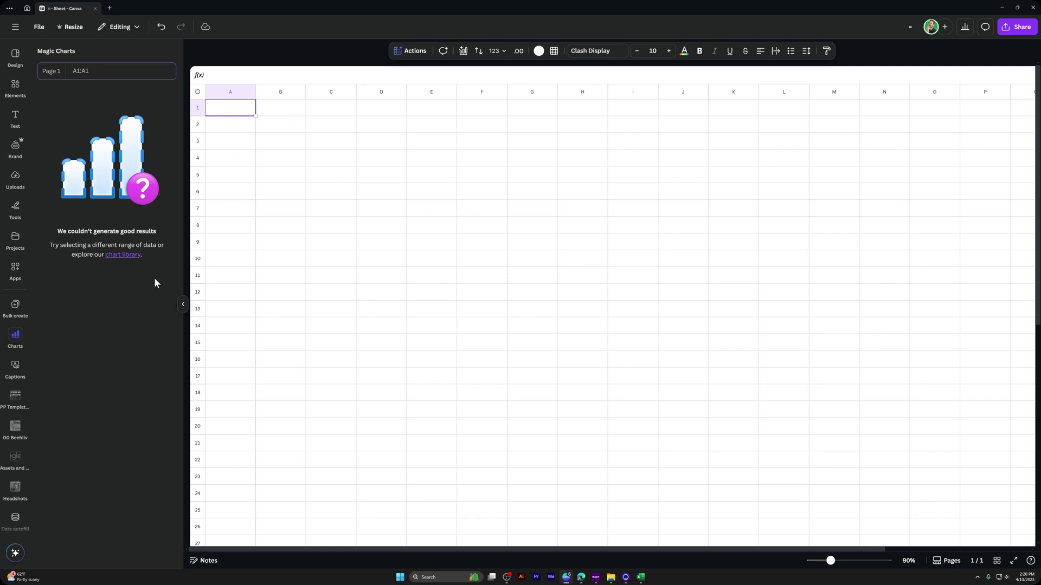
pyautogui.click(410, 51)
pyautogui.scroll(-3, 453, 139)
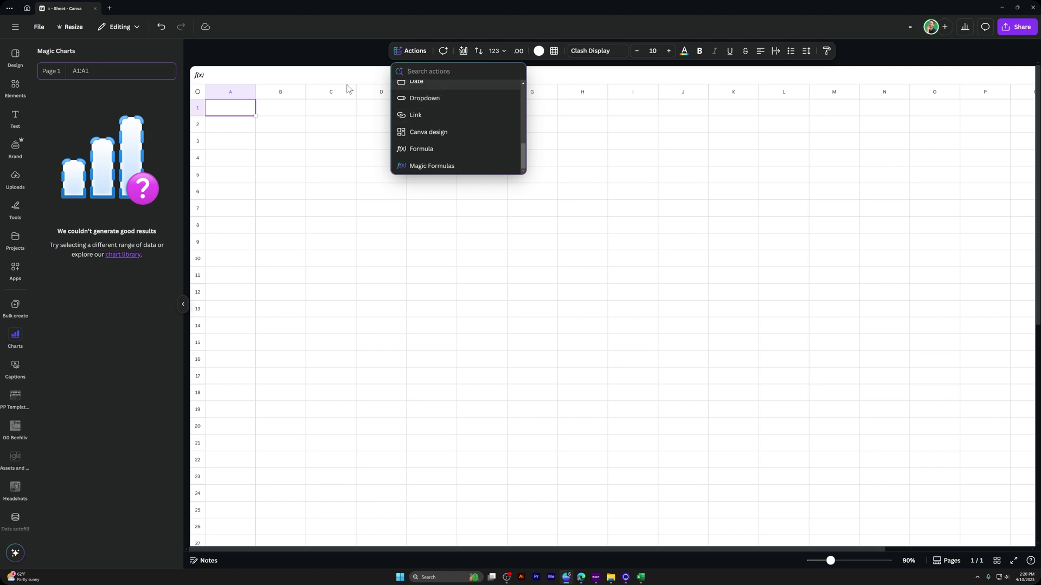
pyautogui.click(312, 128)
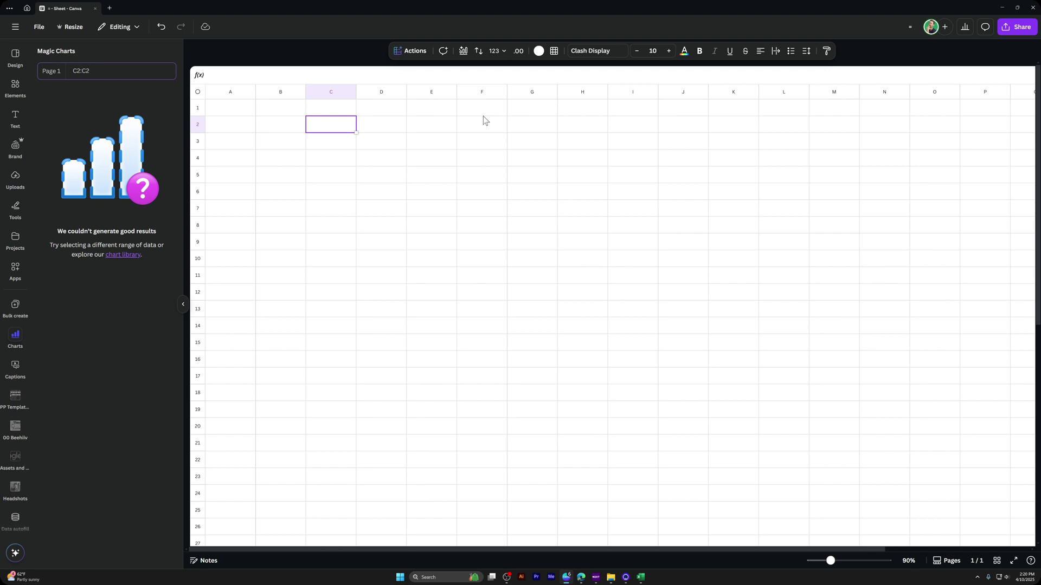
pyautogui.click(818, 98)
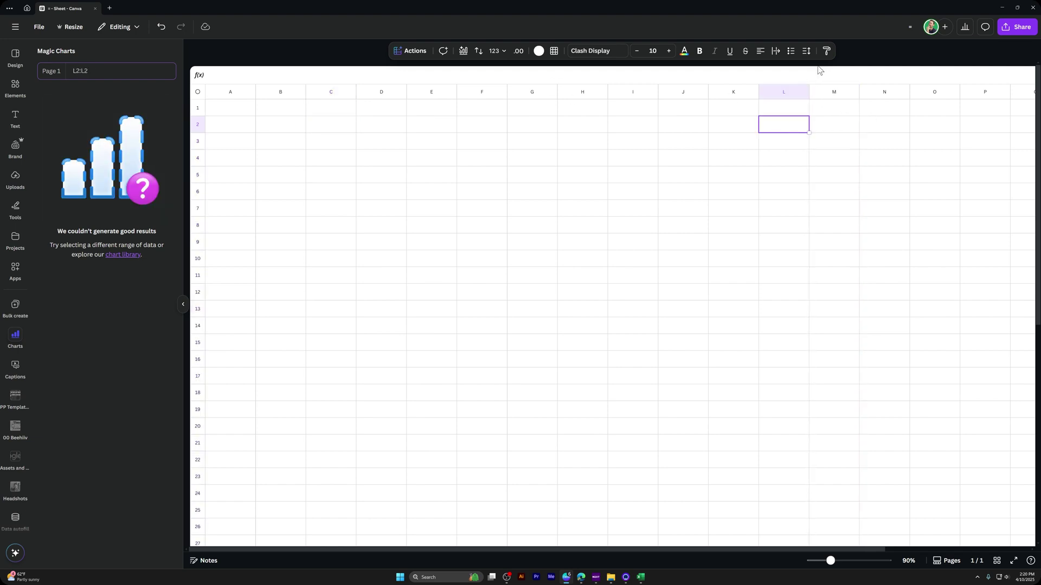
pyautogui.click(543, 112)
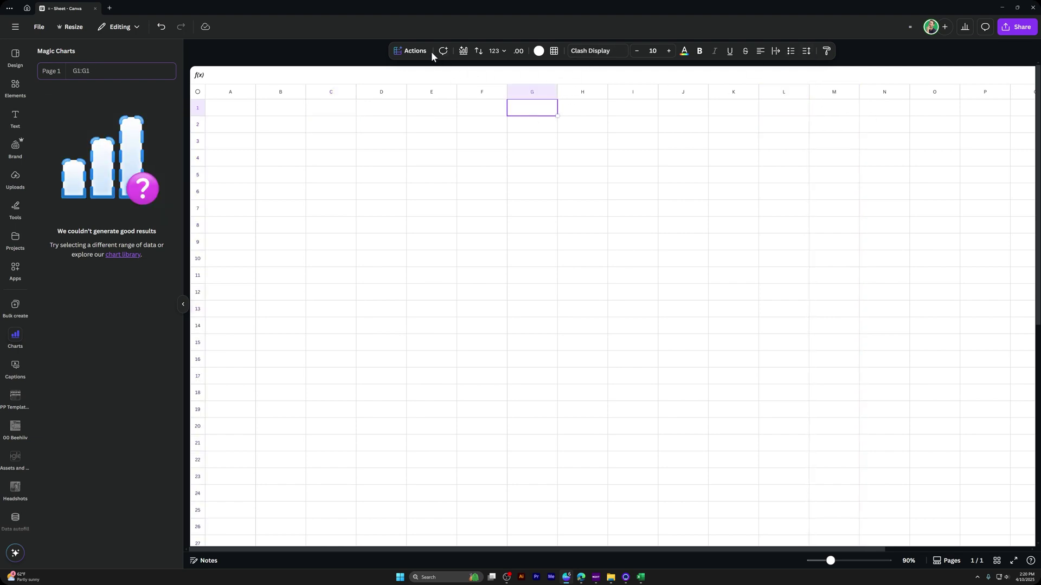
pyautogui.click(498, 54)
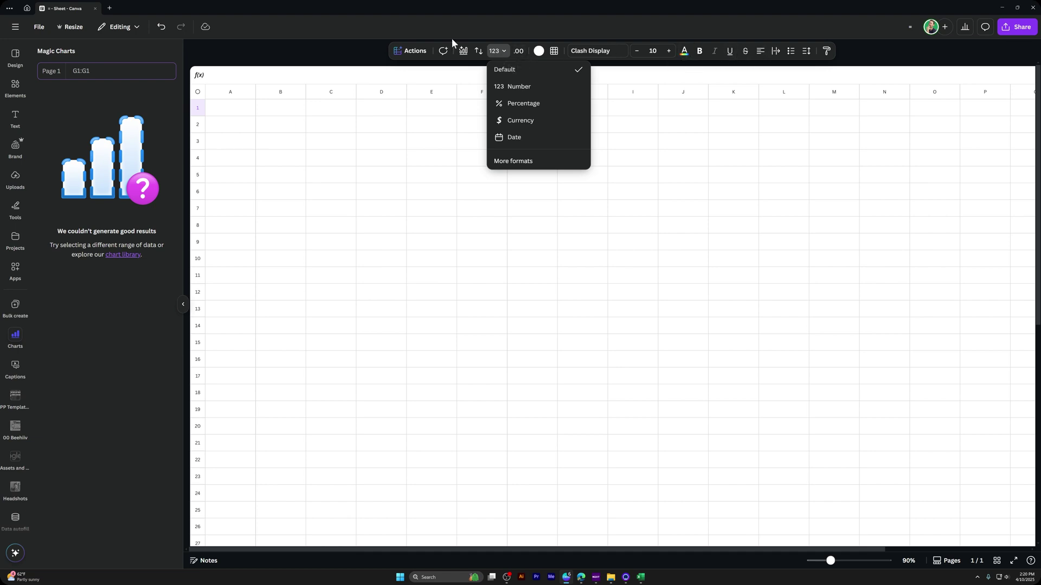
pyautogui.click(217, 112)
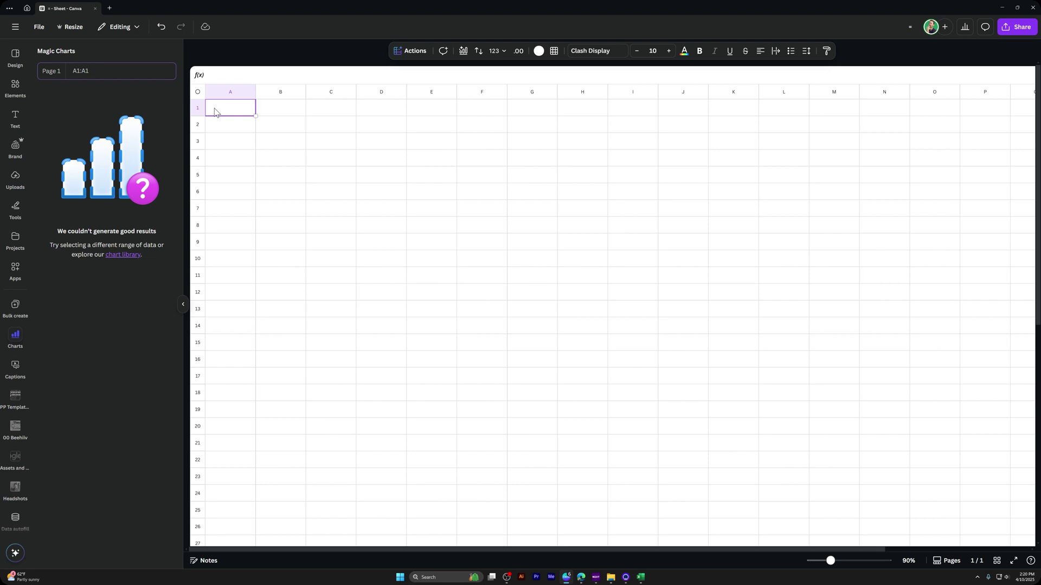
# - Enter the formula =SUM(B1,C1) in cell A1
pyautogui.write('=sum')
pyautogui.press('Return')
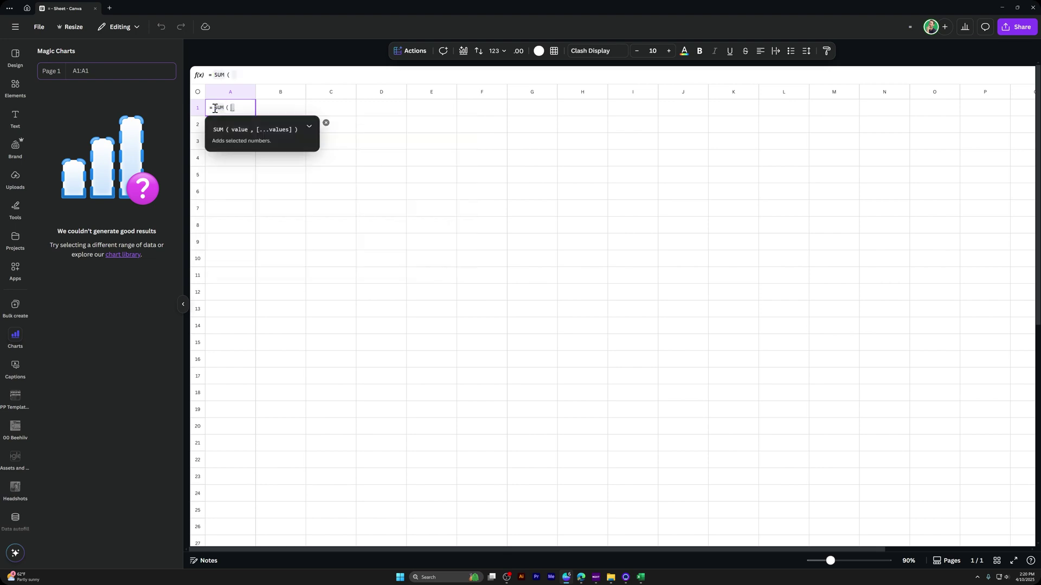
pyautogui.press('Right')
pyautogui.write(',')
pyautogui.press('Right')
pyautogui.press('Right')
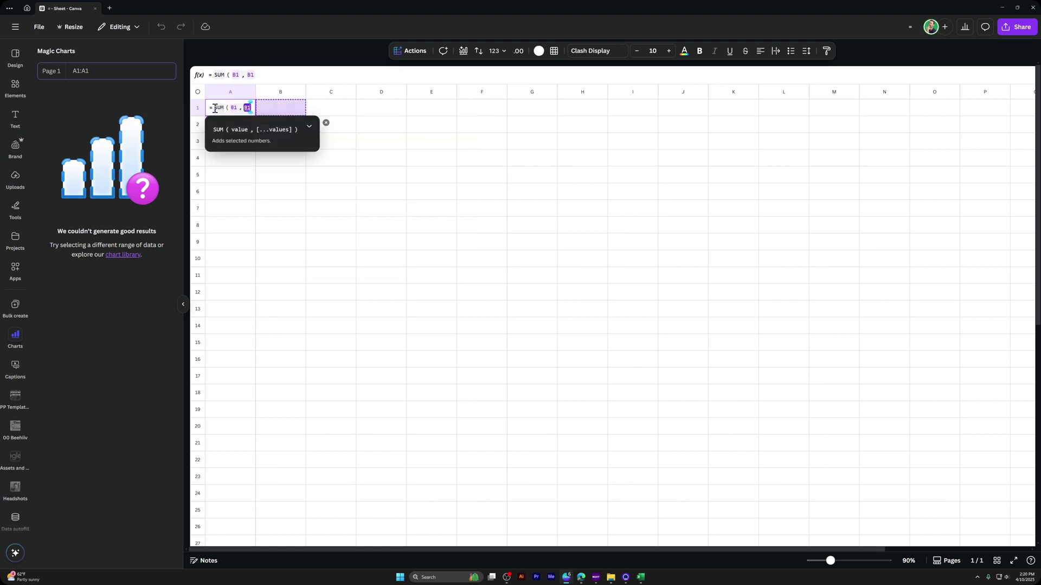
pyautogui.press('Return')
# - Fill B1 with 4 and C1 with 5 so A1 shows 9
pyautogui.press('Up')
pyautogui.press('Right')
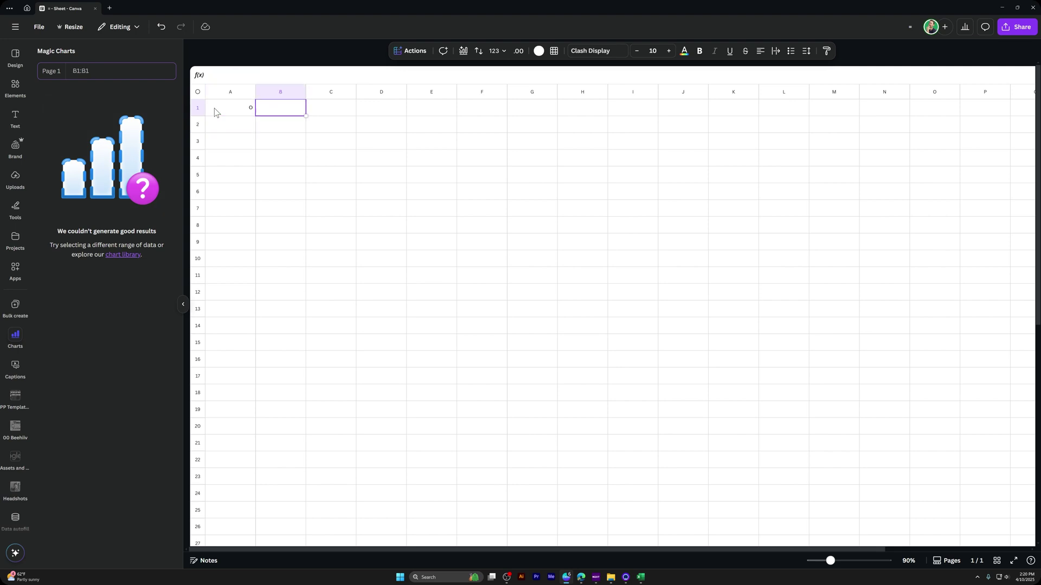
pyautogui.write('4')
pyautogui.press('Tab')
pyautogui.write('5')
pyautogui.press('Tab')
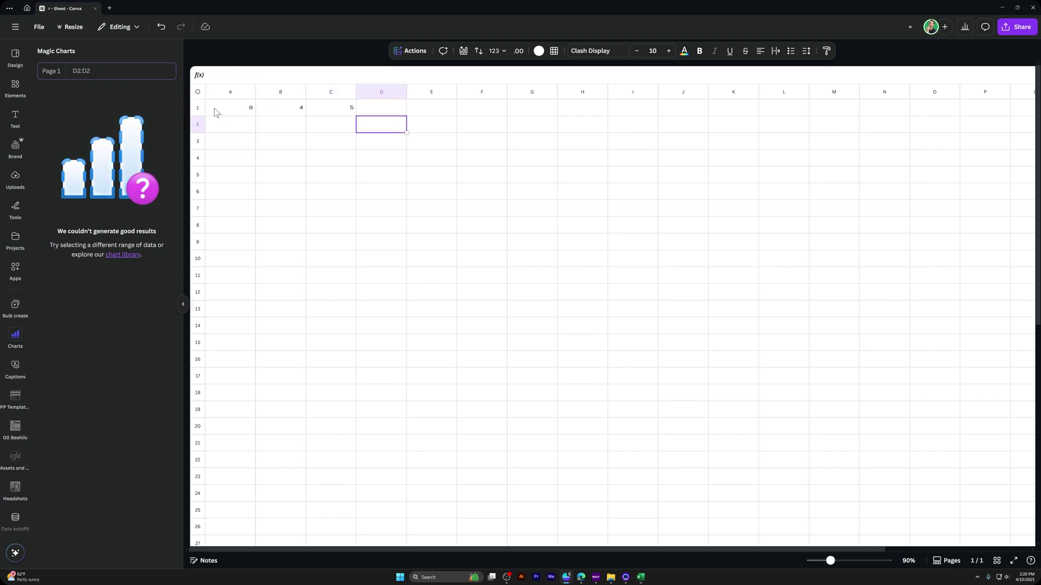
pyautogui.press('Left')
pyautogui.press('Left')
pyautogui.press('Left')
pyautogui.hotkey('shift', 'Right')
pyautogui.hotkey('shift', 'Right')
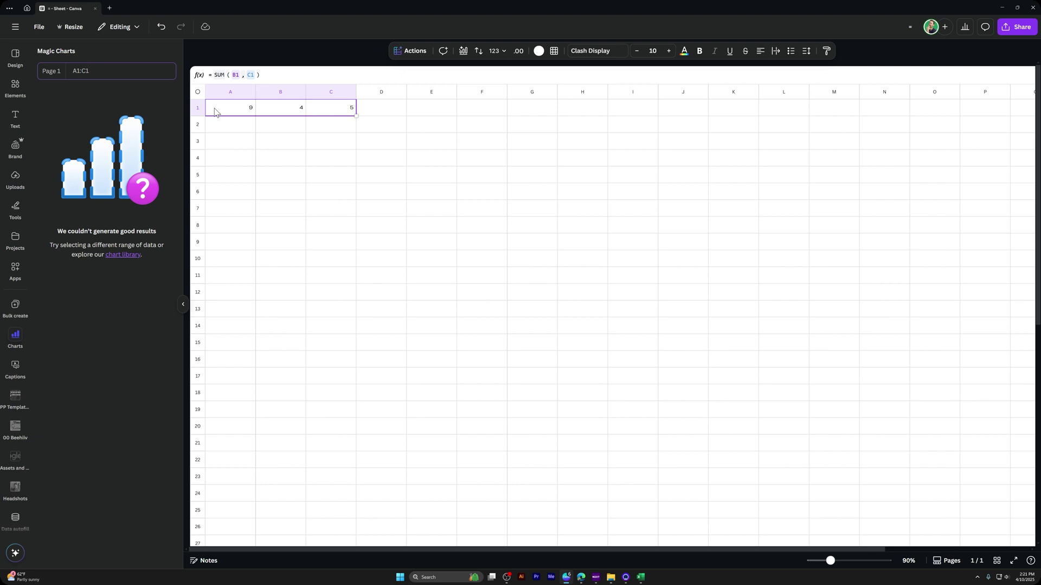
pyautogui.click(320, 157)
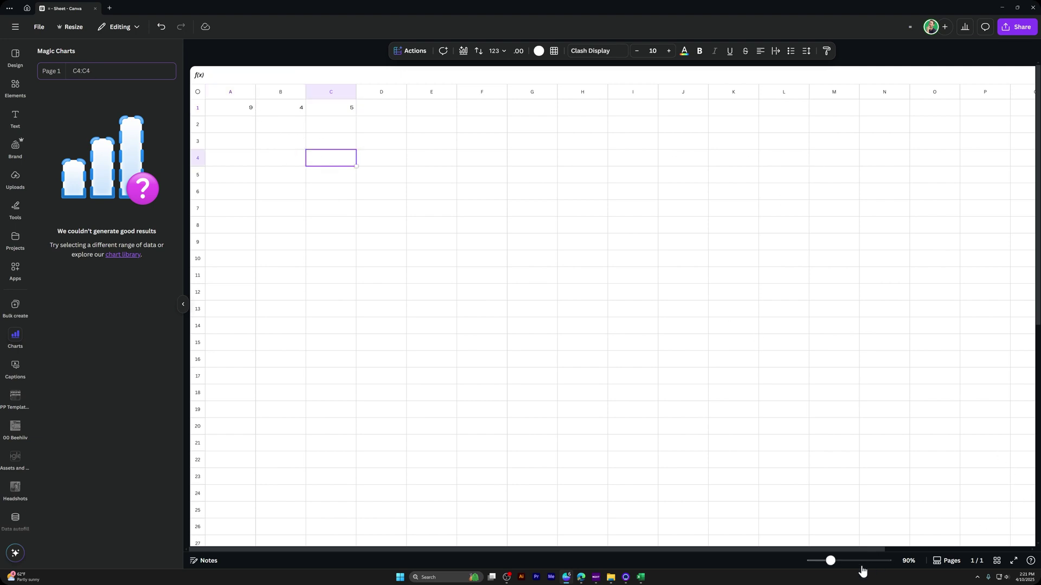
# - Zoom the sheet to 139% and scroll around the grid
pyautogui.moveTo(837, 566)
pyautogui.mouseDown()
pyautogui.moveTo(866, 567)
pyautogui.moveTo(845, 566)
pyautogui.mouseUp()
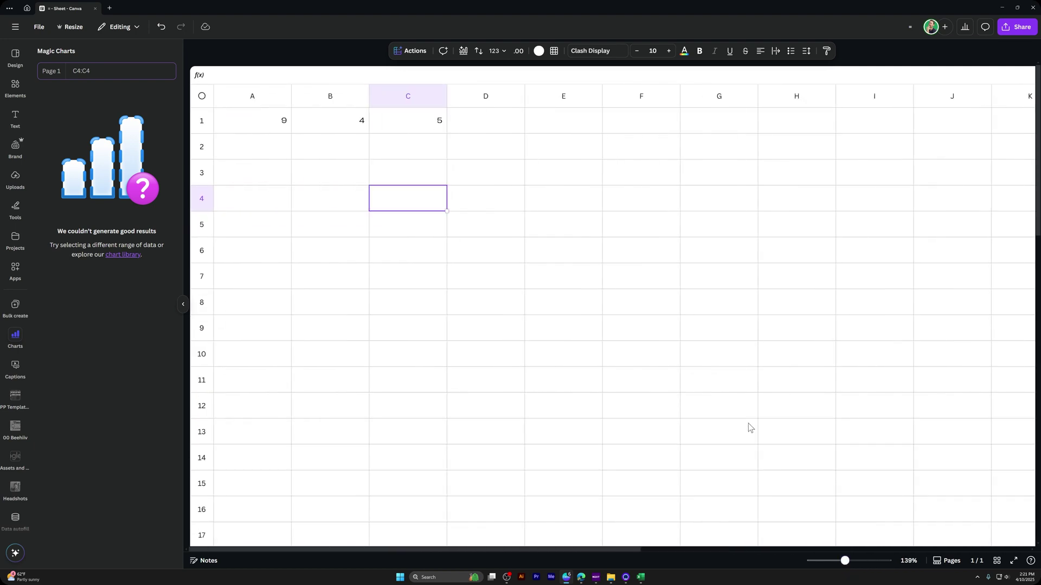
pyautogui.hscroll(5, 734, 382)
pyautogui.hscroll(-5, 737, 388)
pyautogui.scroll(-4, 582, 293)
pyautogui.scroll(4, 582, 290)
pyautogui.hscroll(6, 585, 282)
pyautogui.hscroll(-6, 592, 278)
# - Select row 1, the whole sheet, cell A1, then columns A and B
pyautogui.click(201, 109)
pyautogui.click(202, 97)
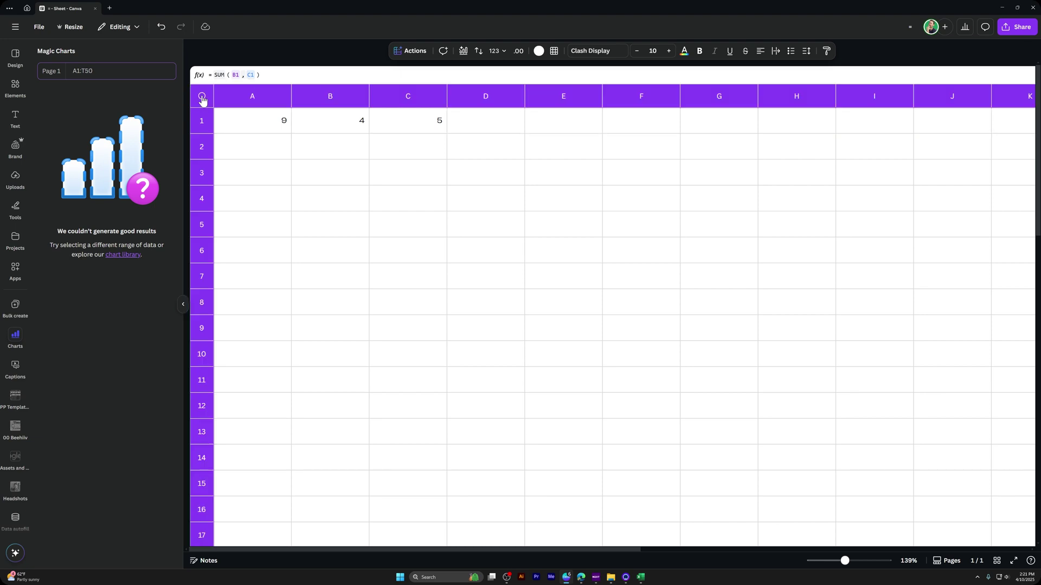
pyautogui.click(253, 129)
pyautogui.click(237, 98)
pyautogui.click(322, 104)
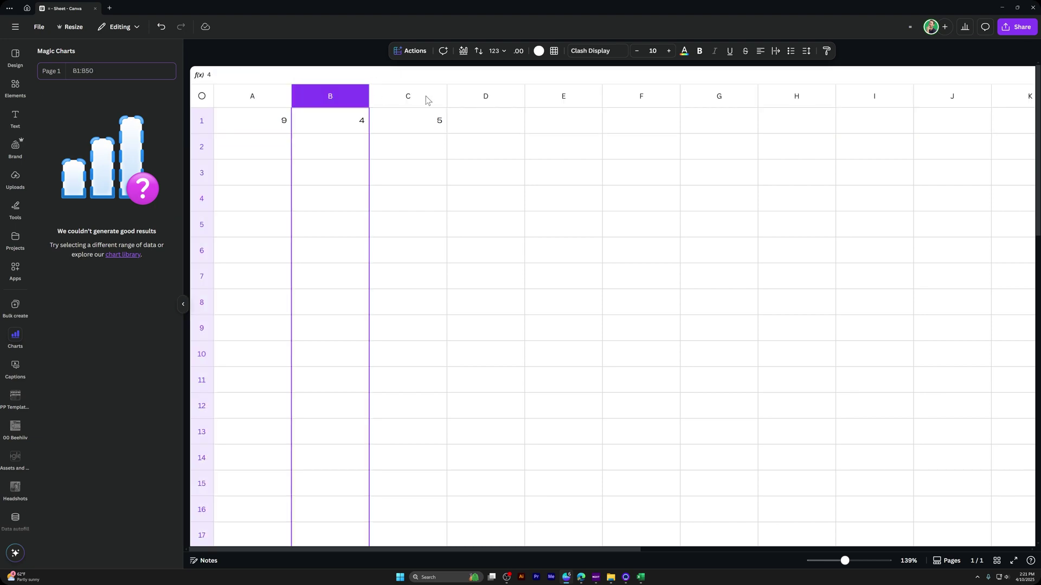
# - Select rows 3 and 2 with Shift+Space, then open and close the borders popup
pyautogui.click(410, 182)
pyautogui.hotkey('shift', 'space')
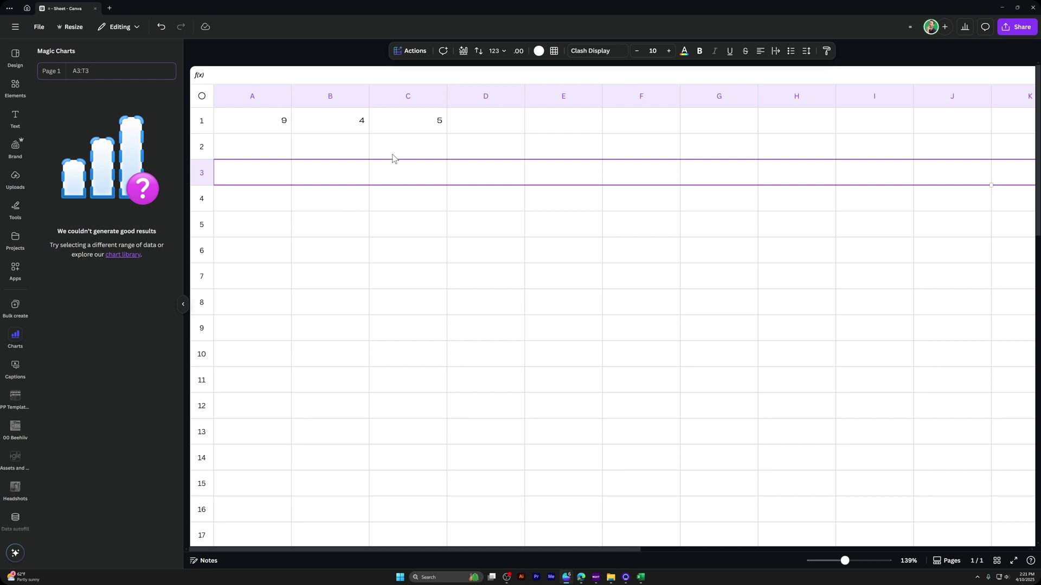
pyautogui.click(449, 154)
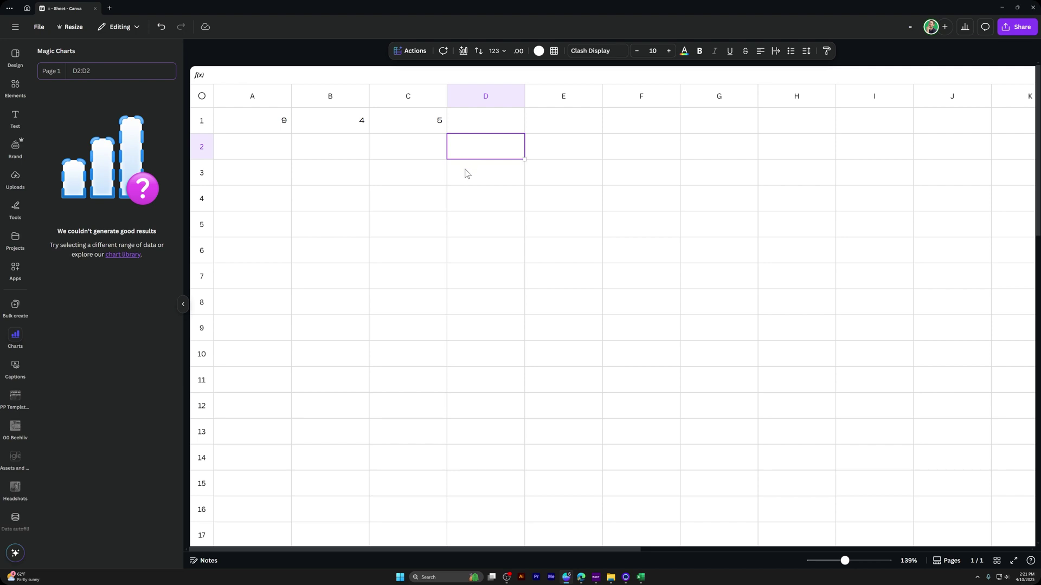
pyautogui.hotkey('shift', 'space')
pyautogui.click(422, 176)
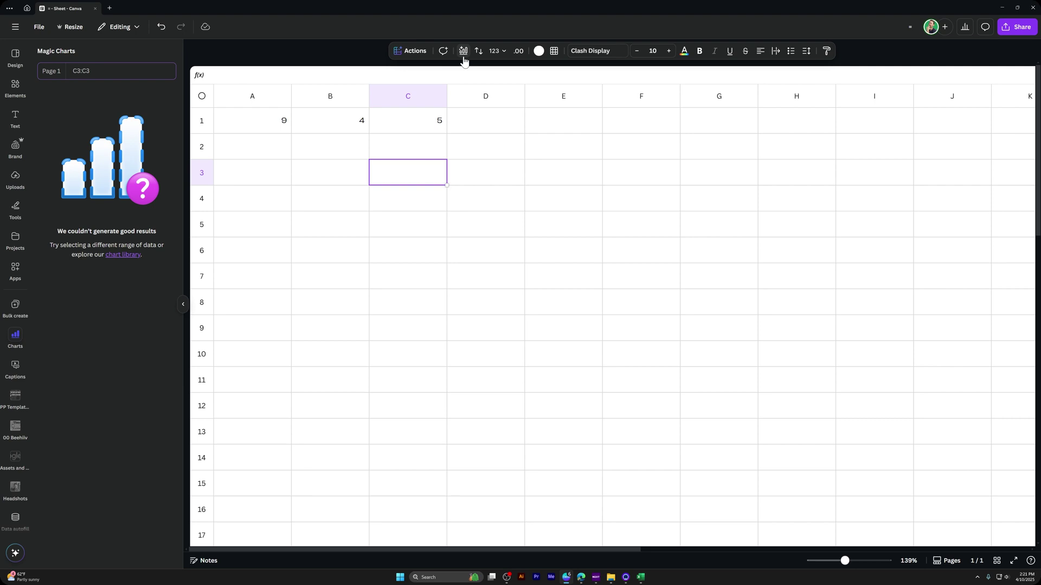
pyautogui.click(554, 52)
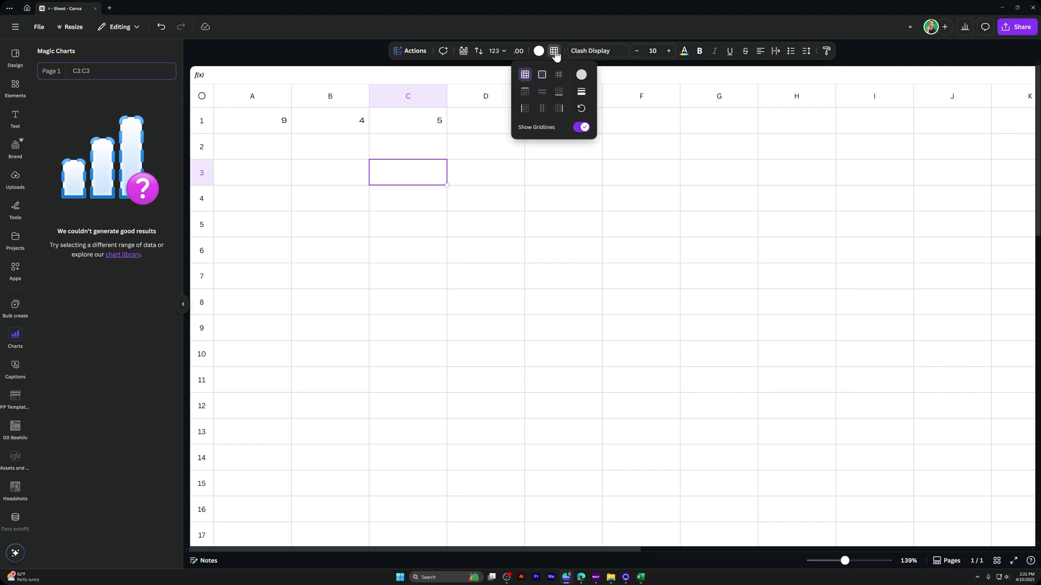
pyautogui.click(691, 170)
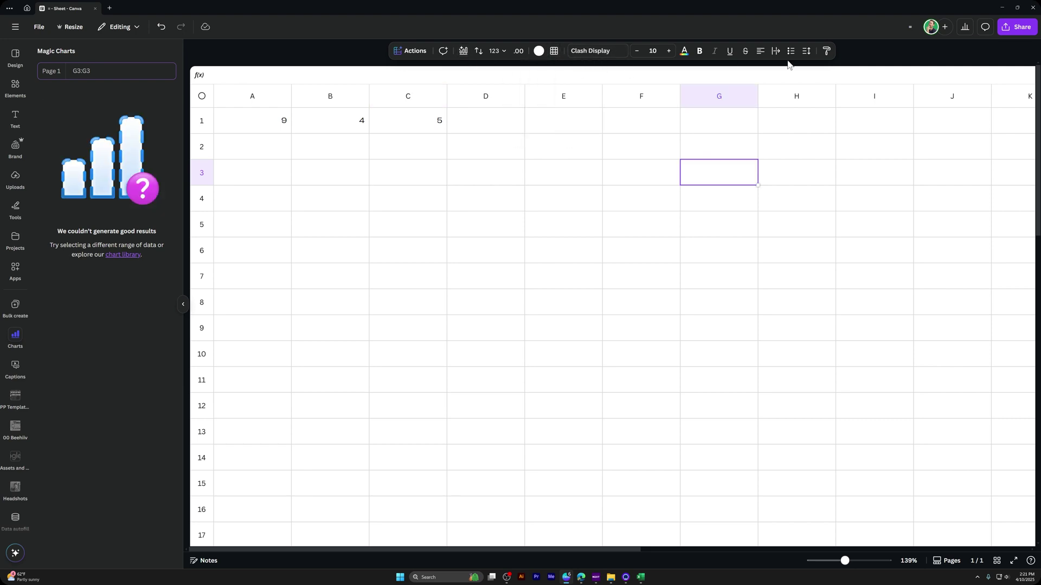